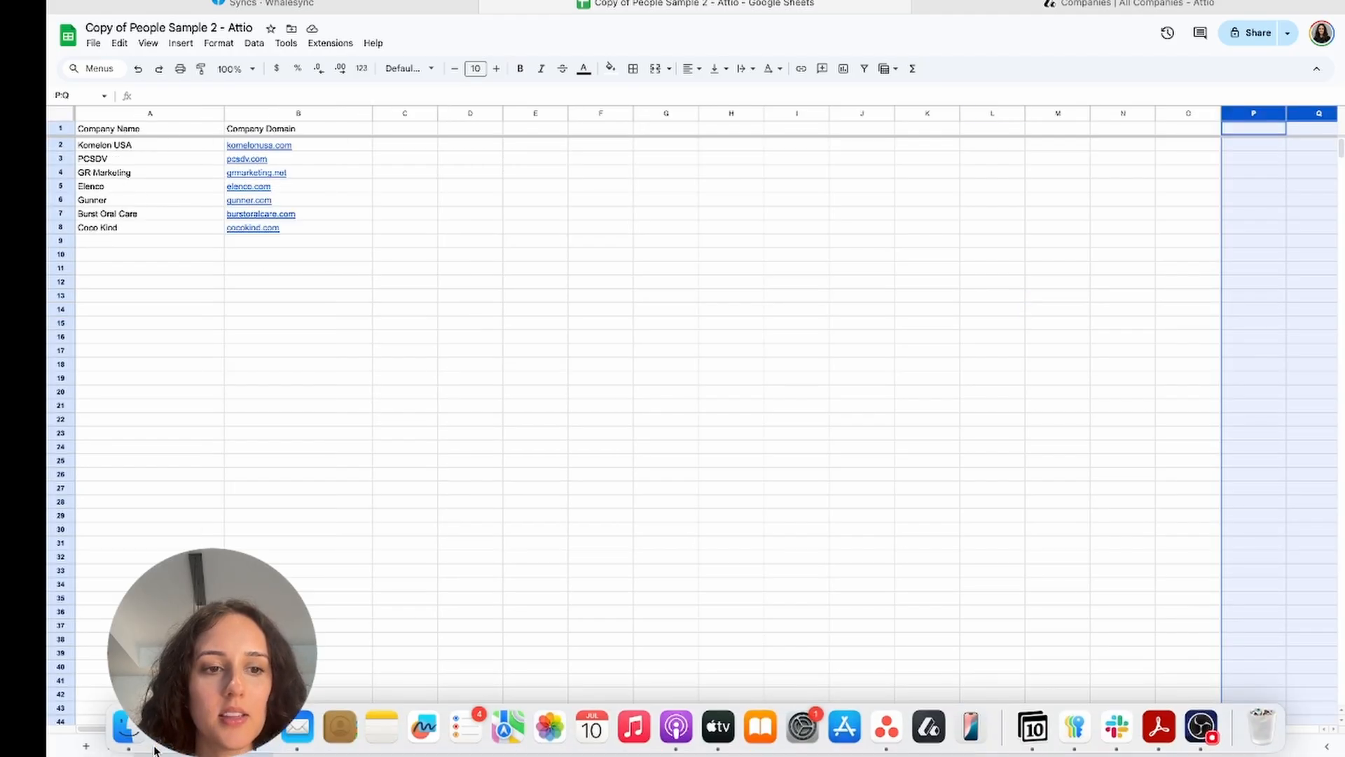
Add a Related_Companies header in cell G1 of the people sheet and widen column G to fit it
left_click(168, 747)
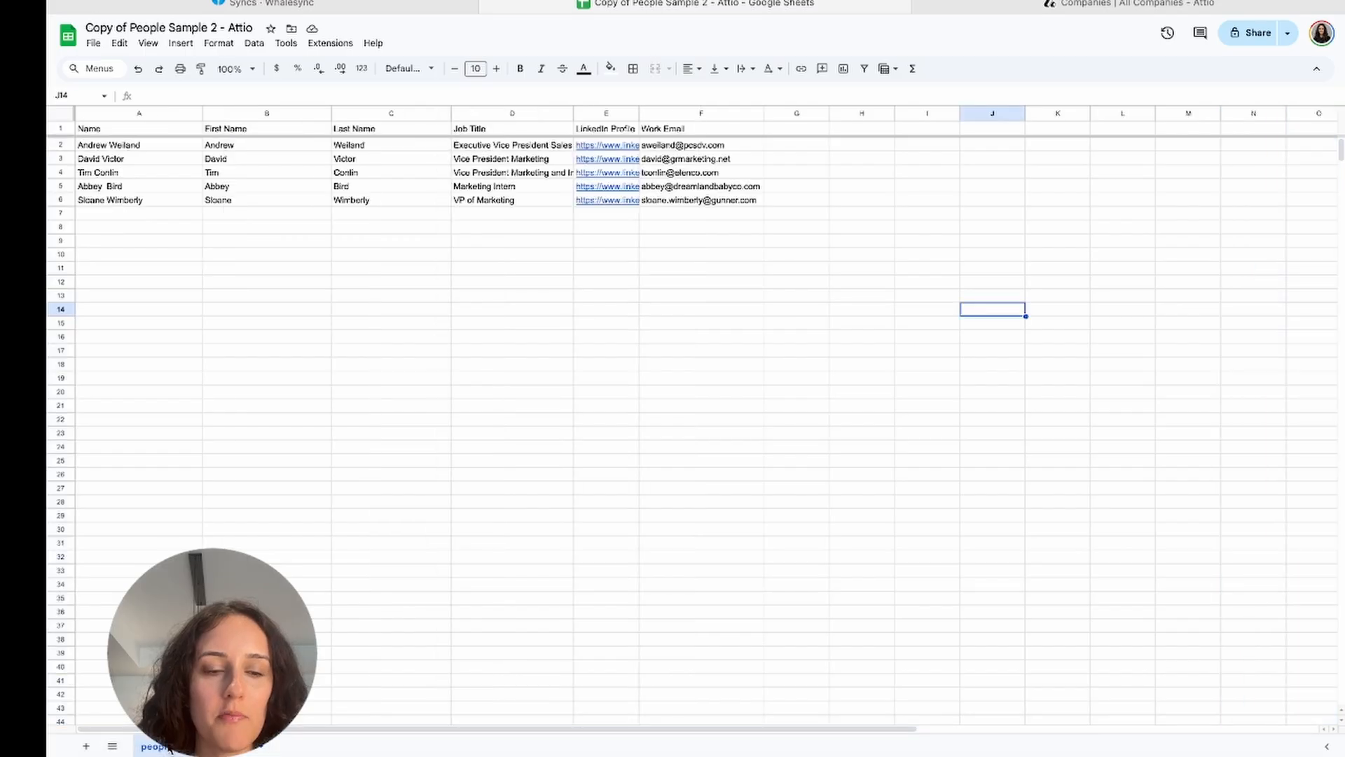
left_click(807, 131)
type("Relat")
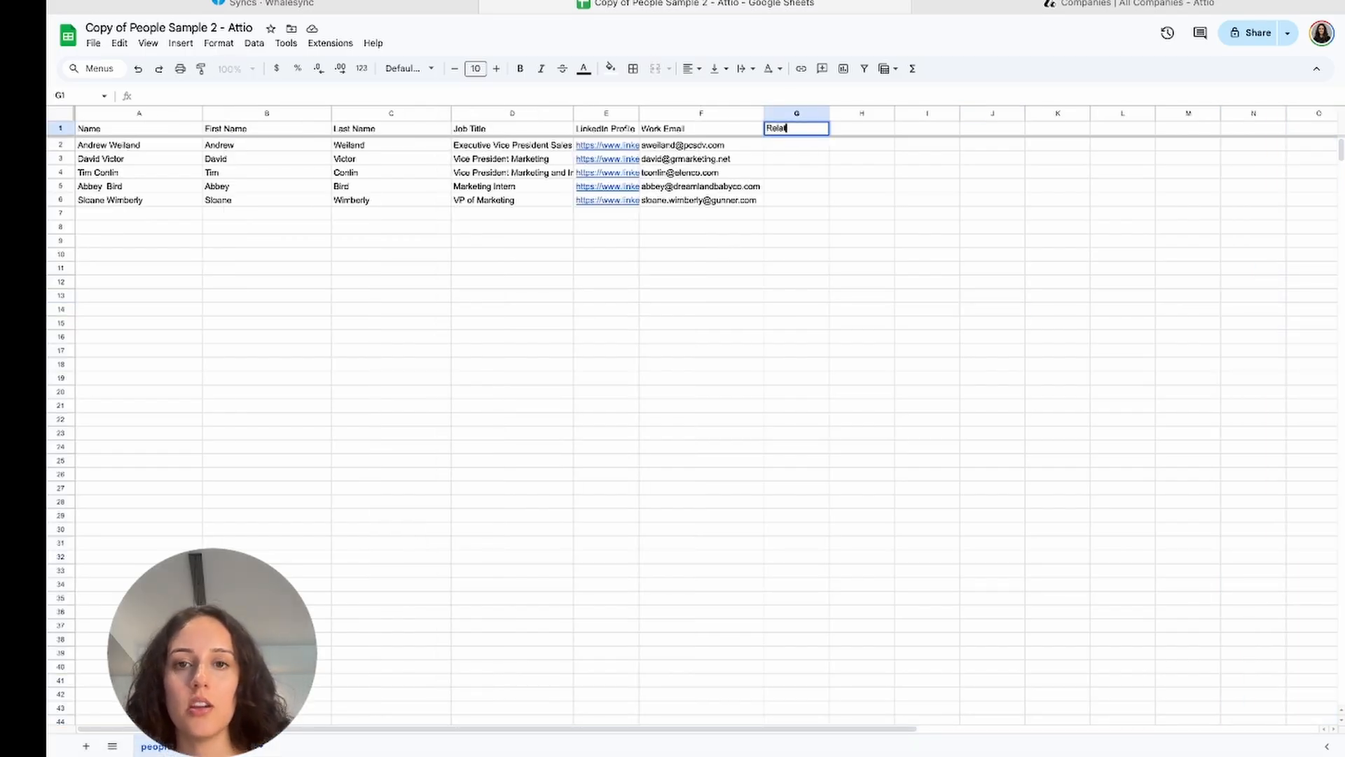
type("ed_Comap")
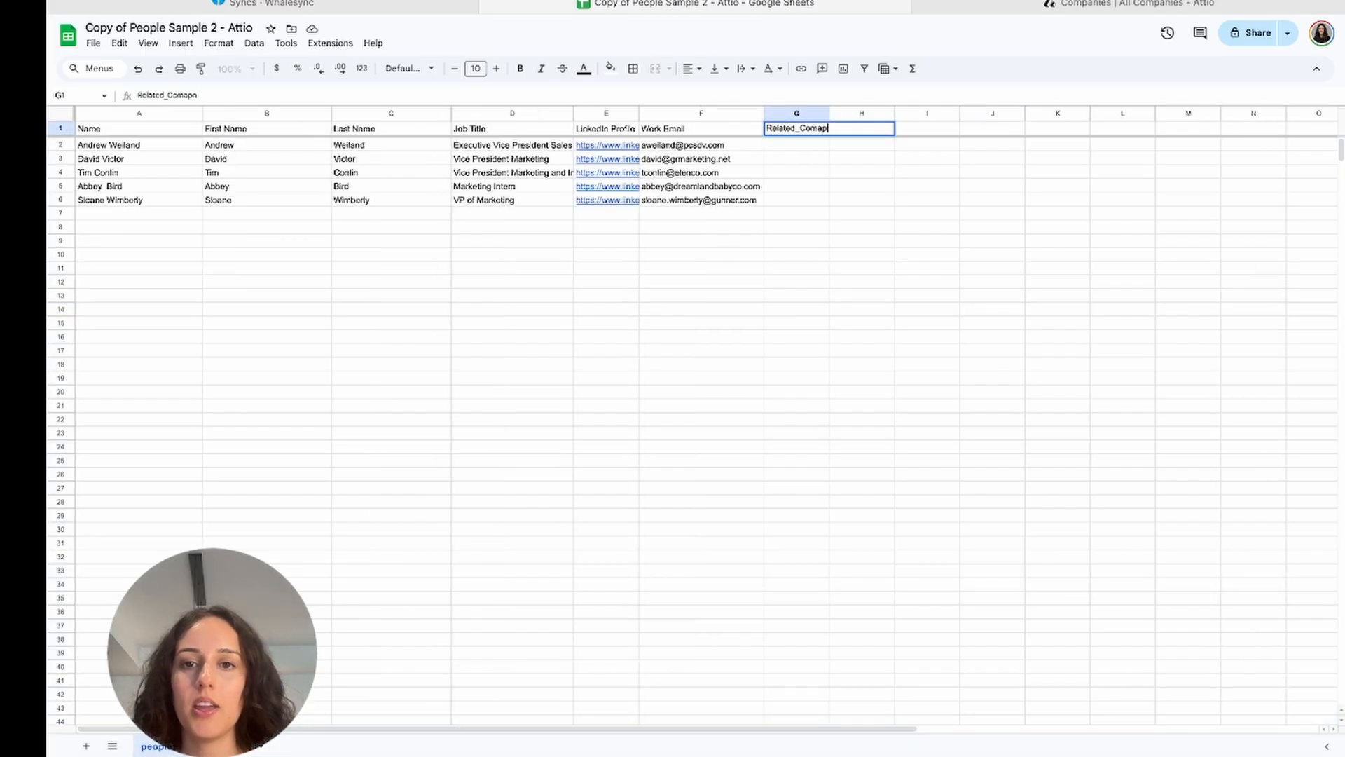
type("nienies")
key("Return")
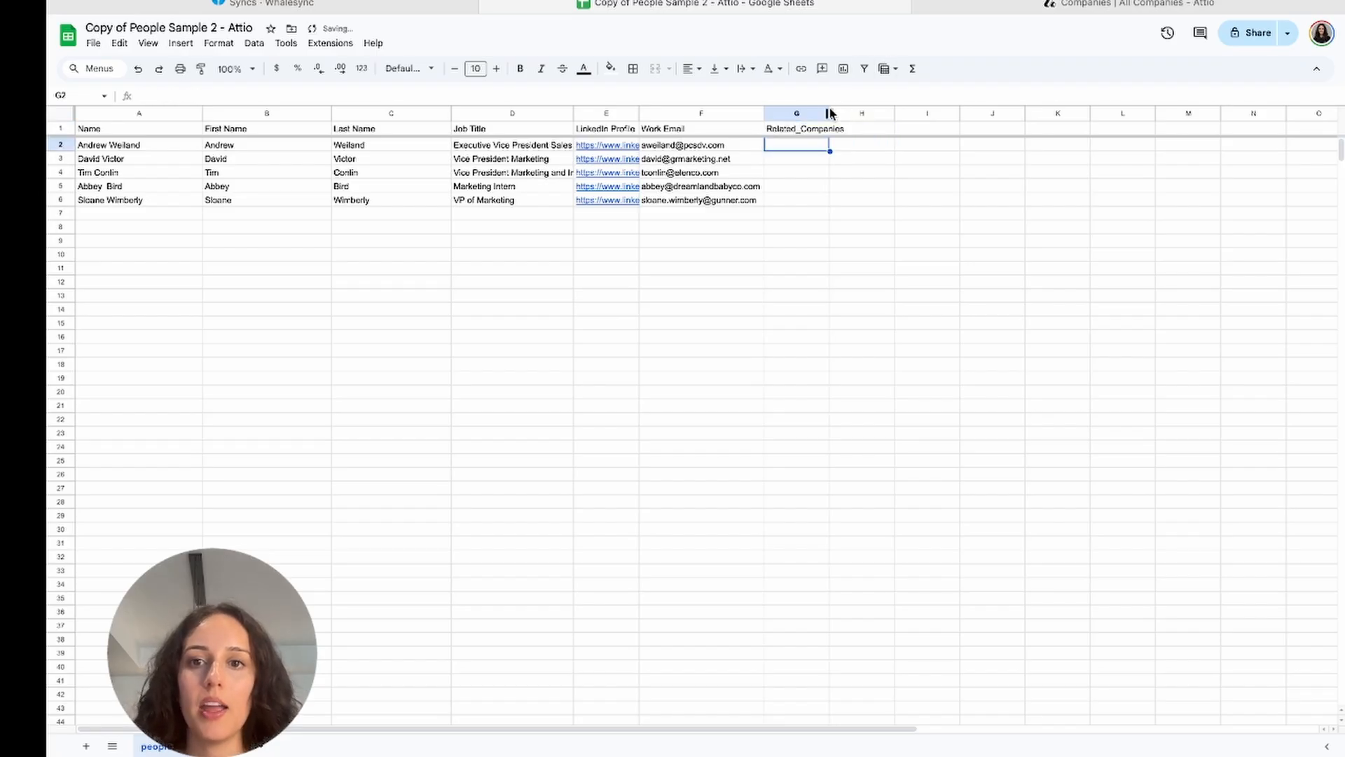
left_click_drag(864, 113, 867, 113)
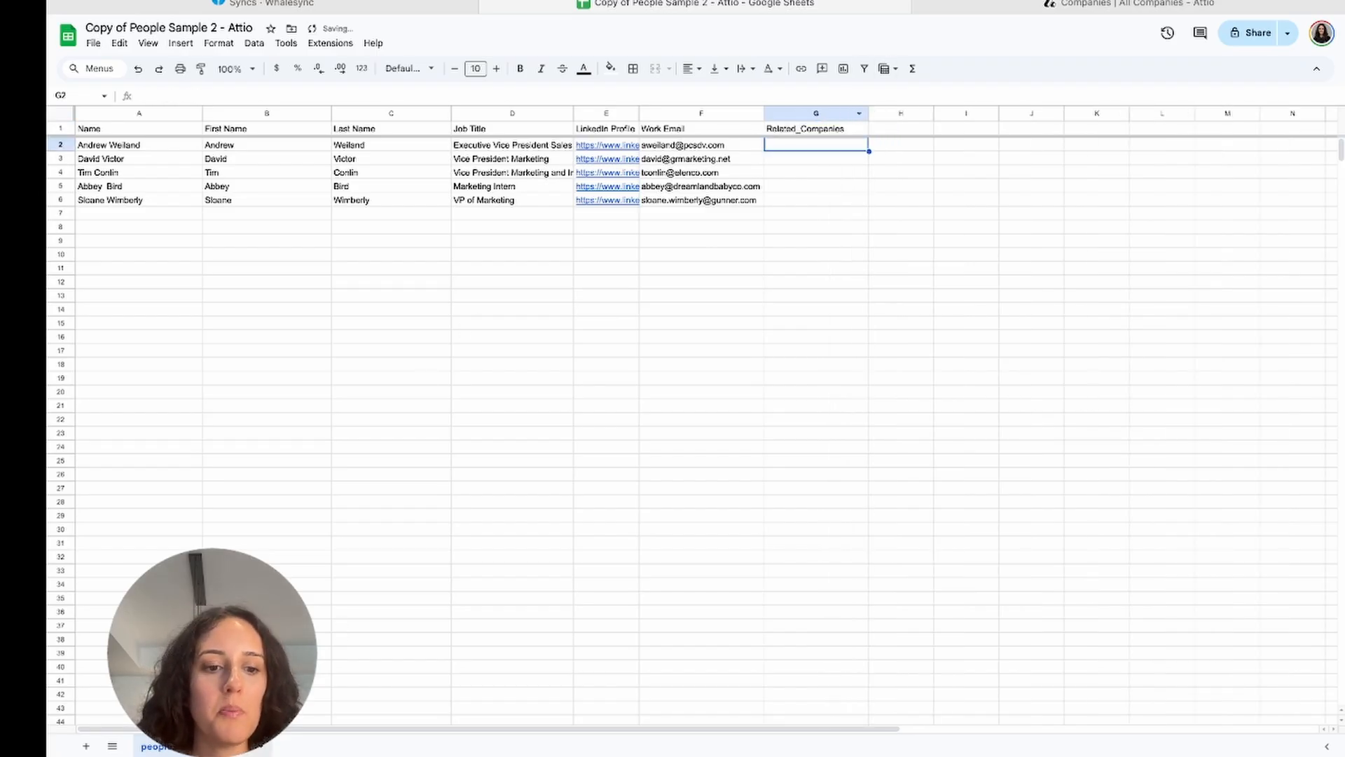
Add a Related_People header in cell C1 of the Companies sheet
left_click(225, 746)
left_click(412, 130)
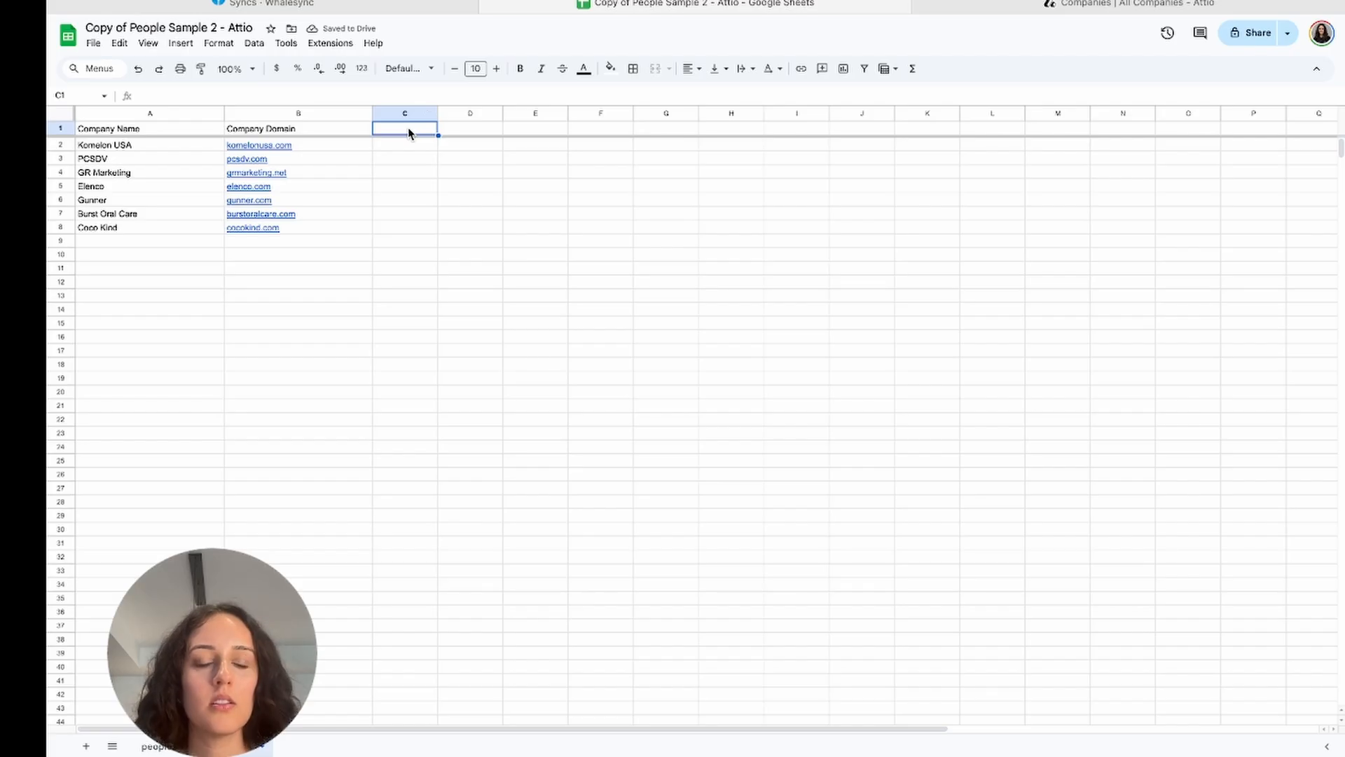
type("Related_People")
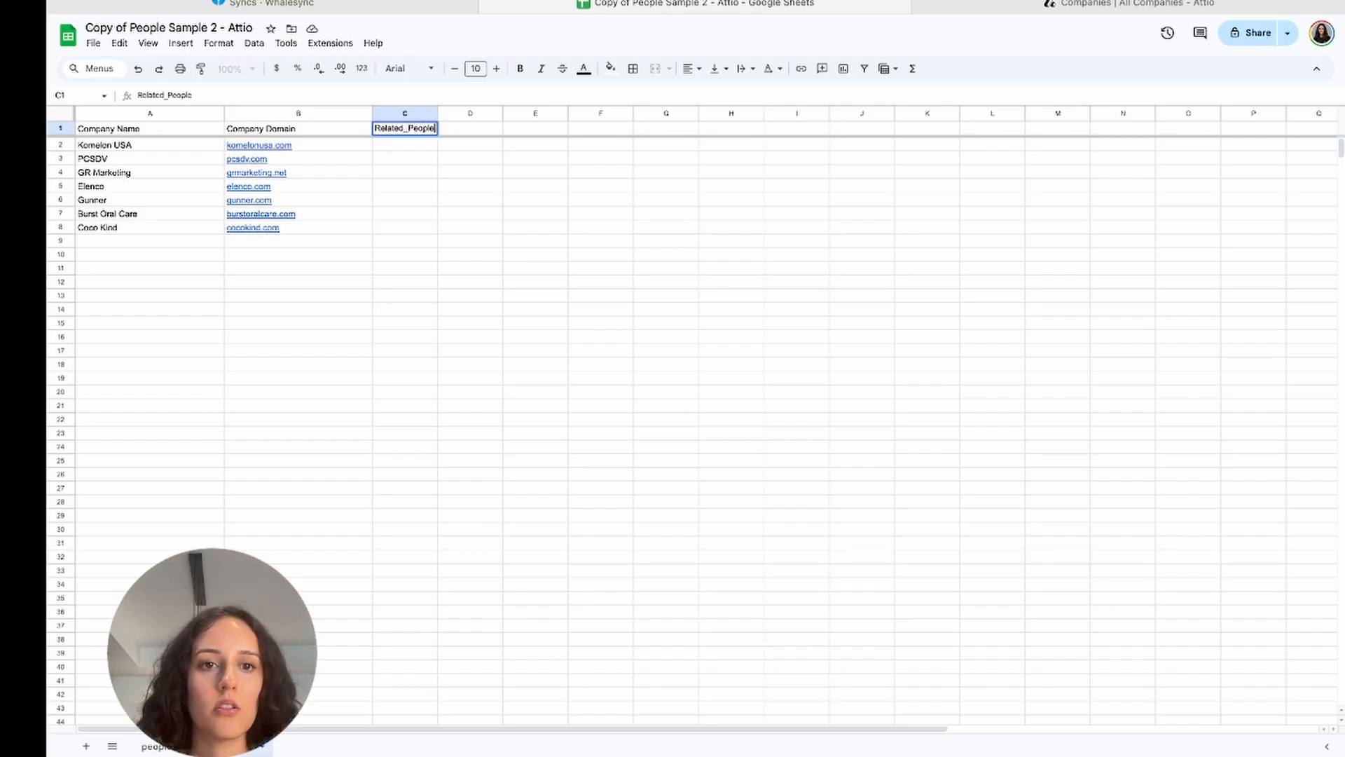
key("Return")
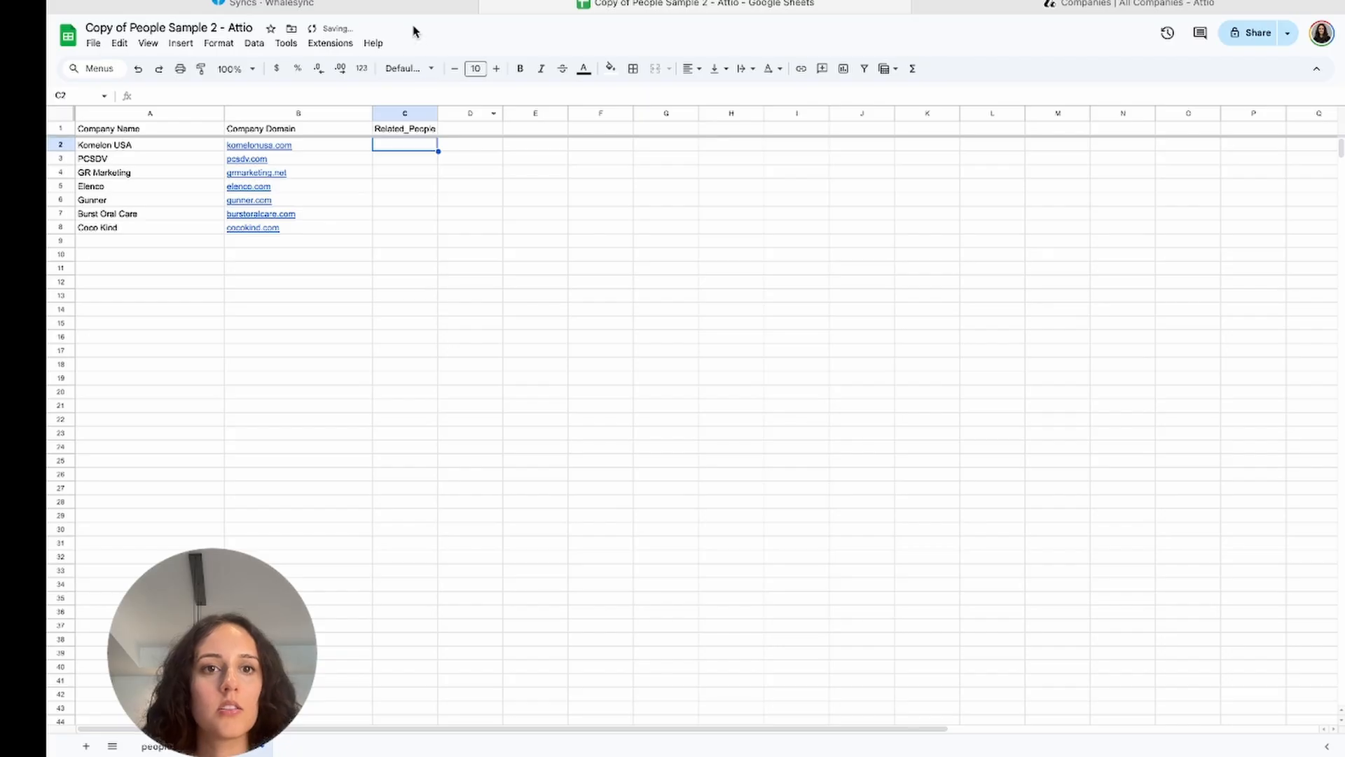
Switch to Whalesync, start a new sync with Google Sheets as the first app, and enter the spreadsheet's URL
left_click(372, 5)
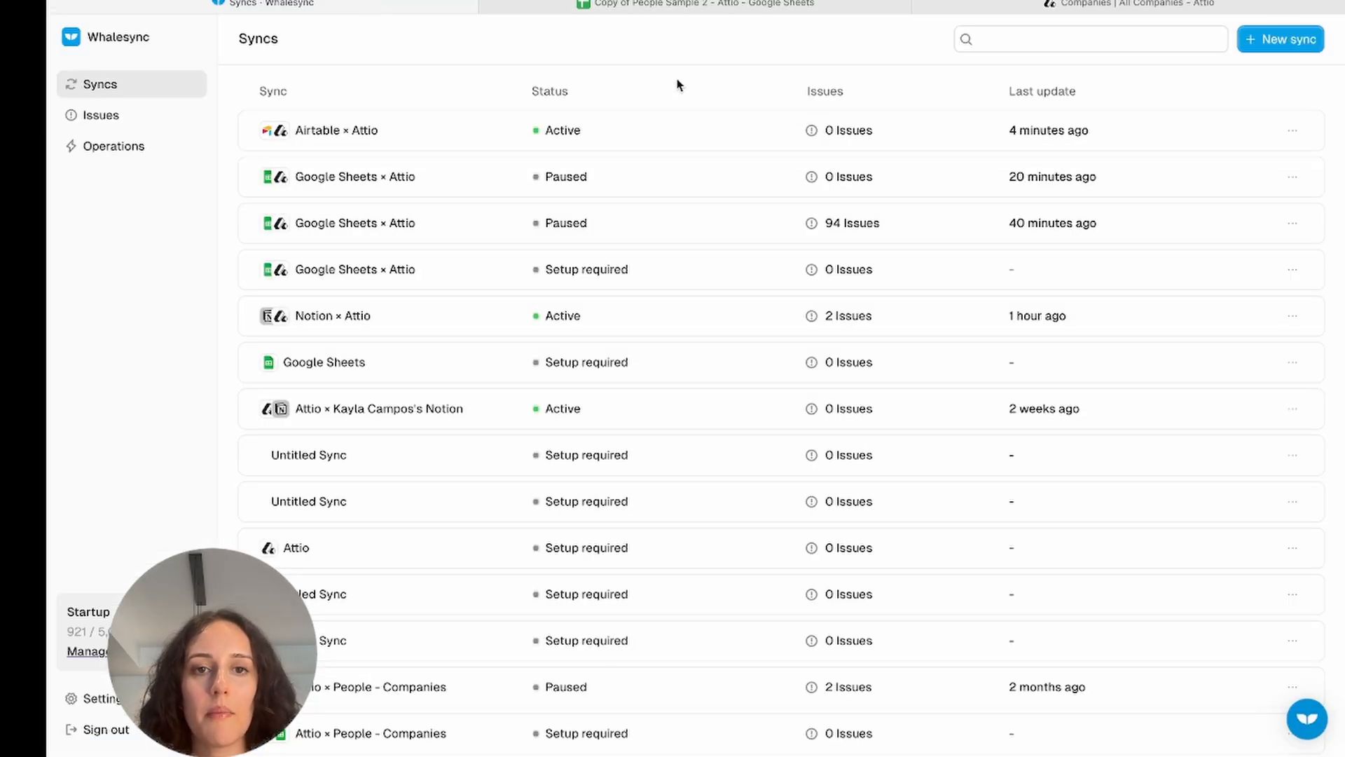
left_click(1298, 42)
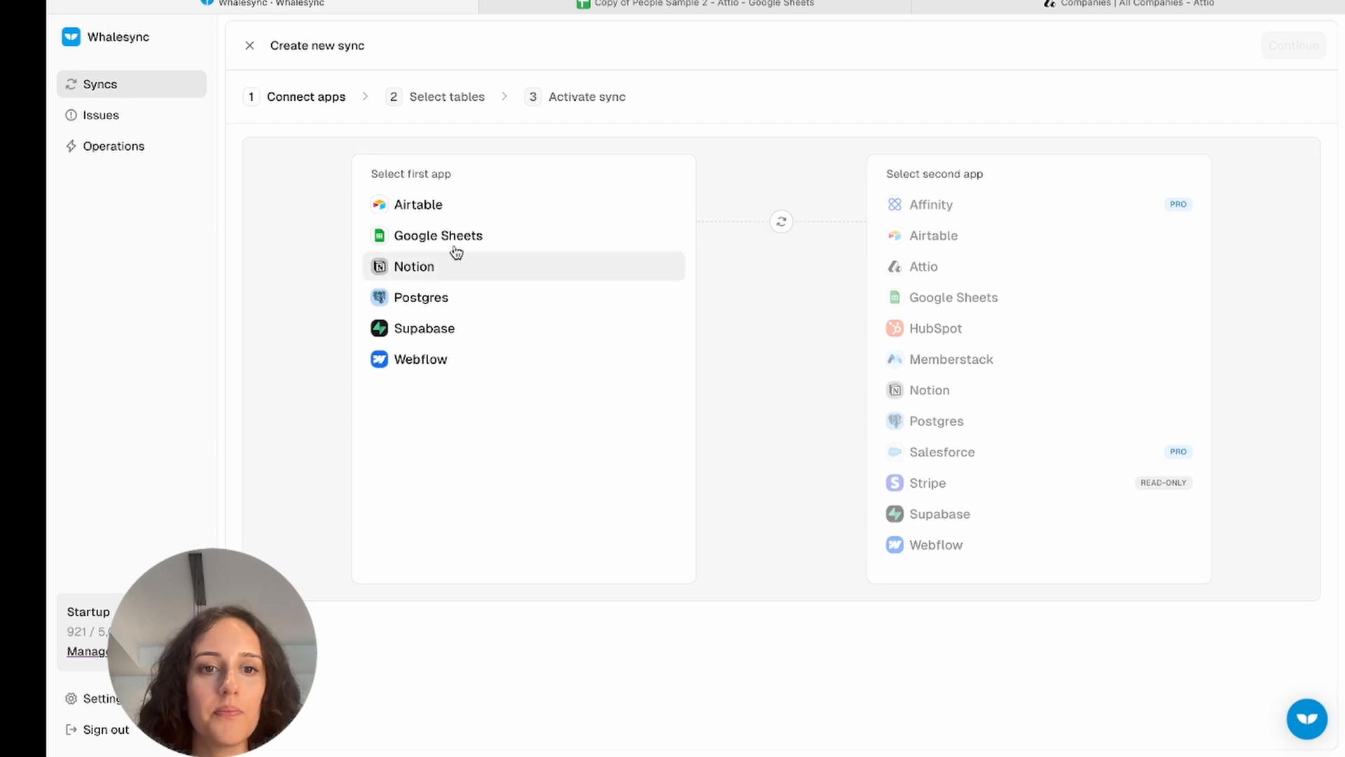
left_click(452, 236)
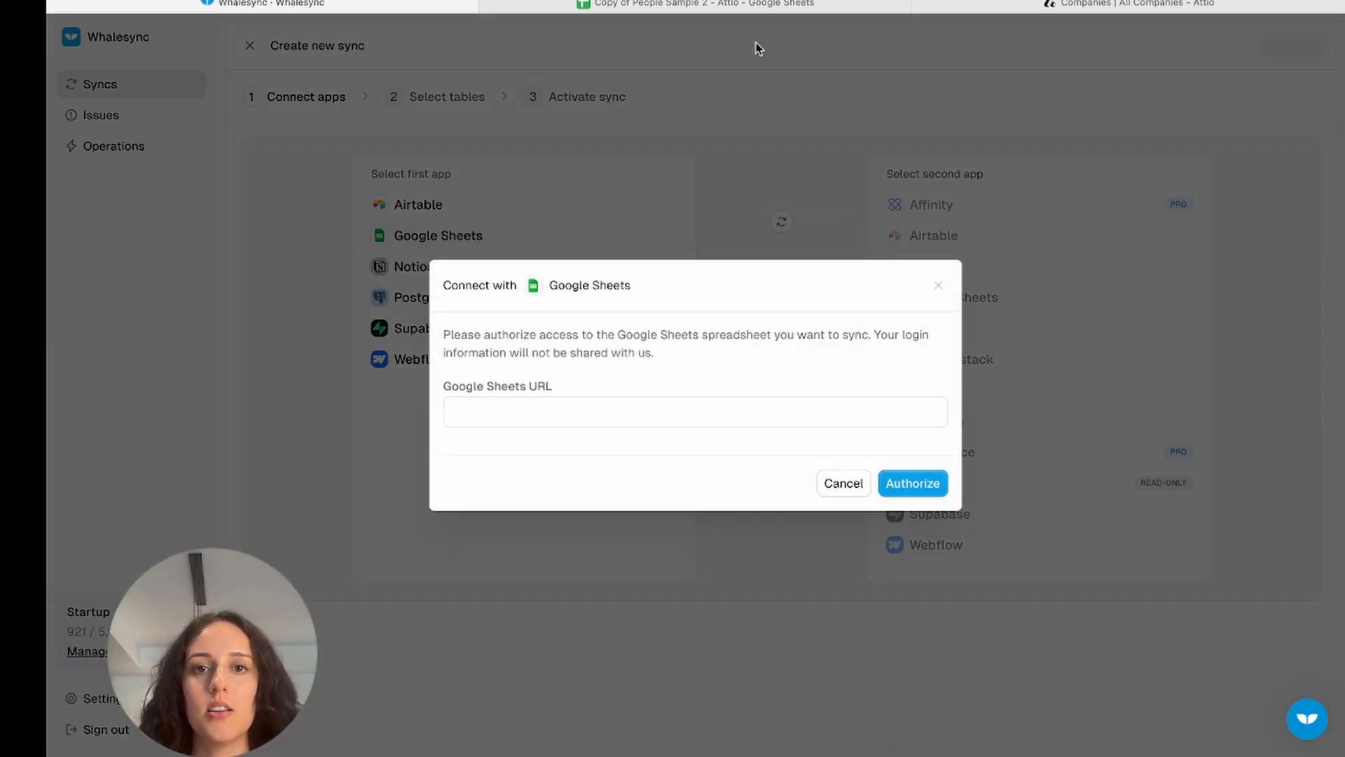
left_click(737, 7)
left_click(737, 8)
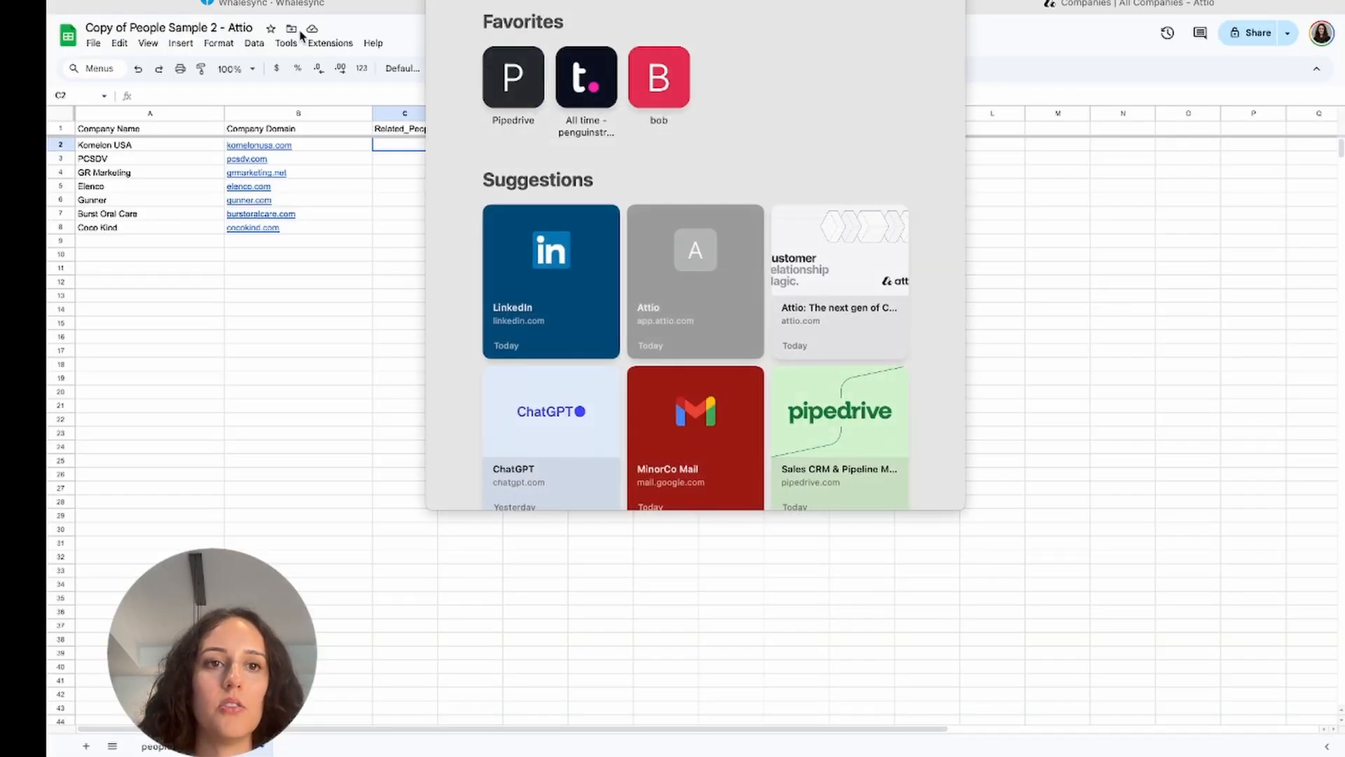
left_click(270, 7)
left_click(628, 417)
key("super+v")
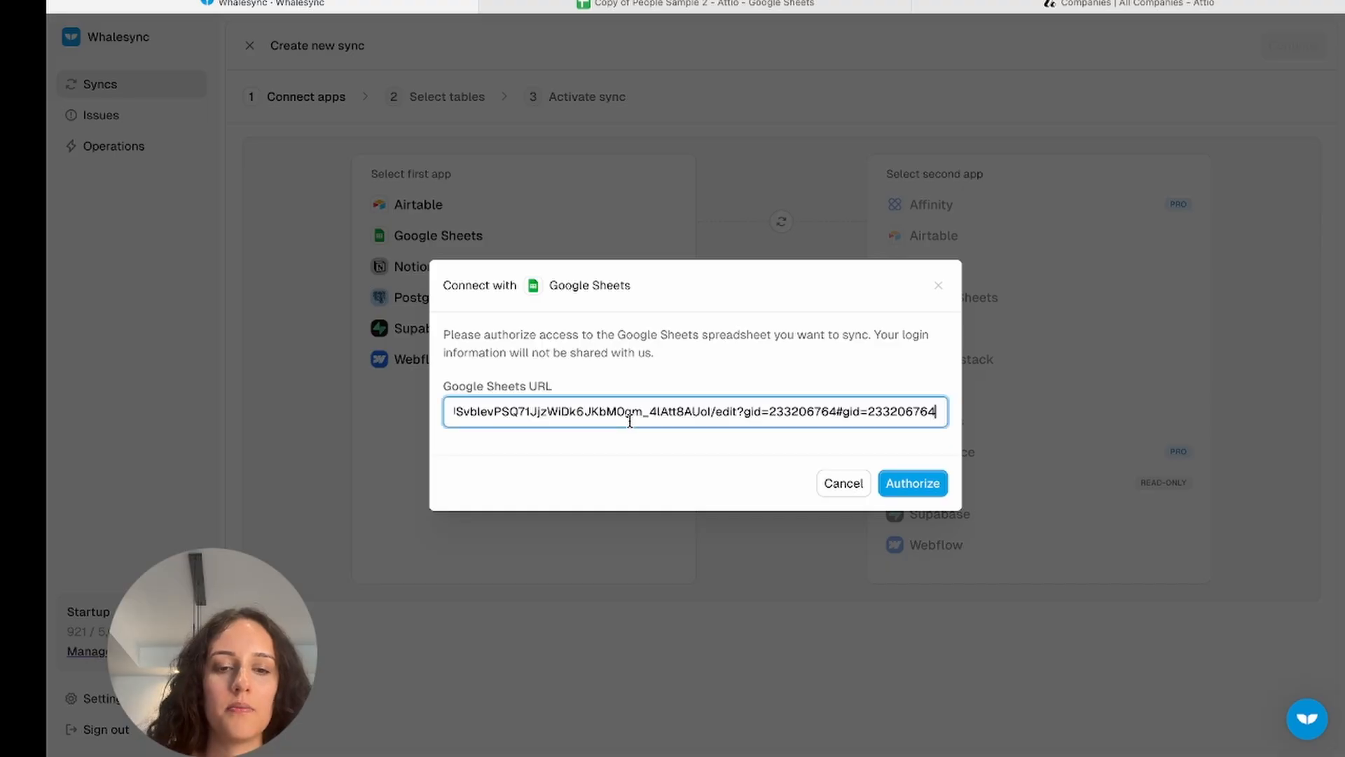
Authorize Google Sheets access with the personal Google account and save Copy of People Sample 2 - Attio as the connected spreadsheet
left_click(919, 488)
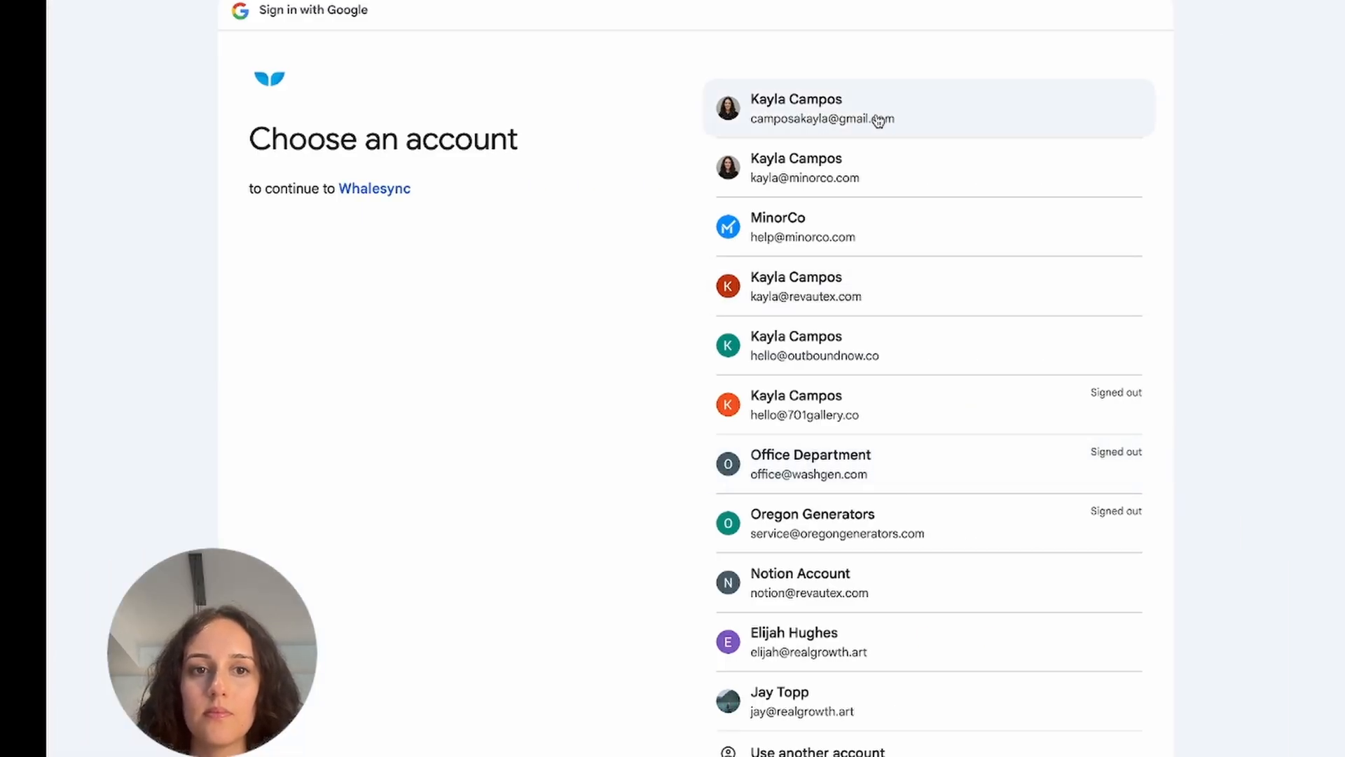
left_click(878, 120)
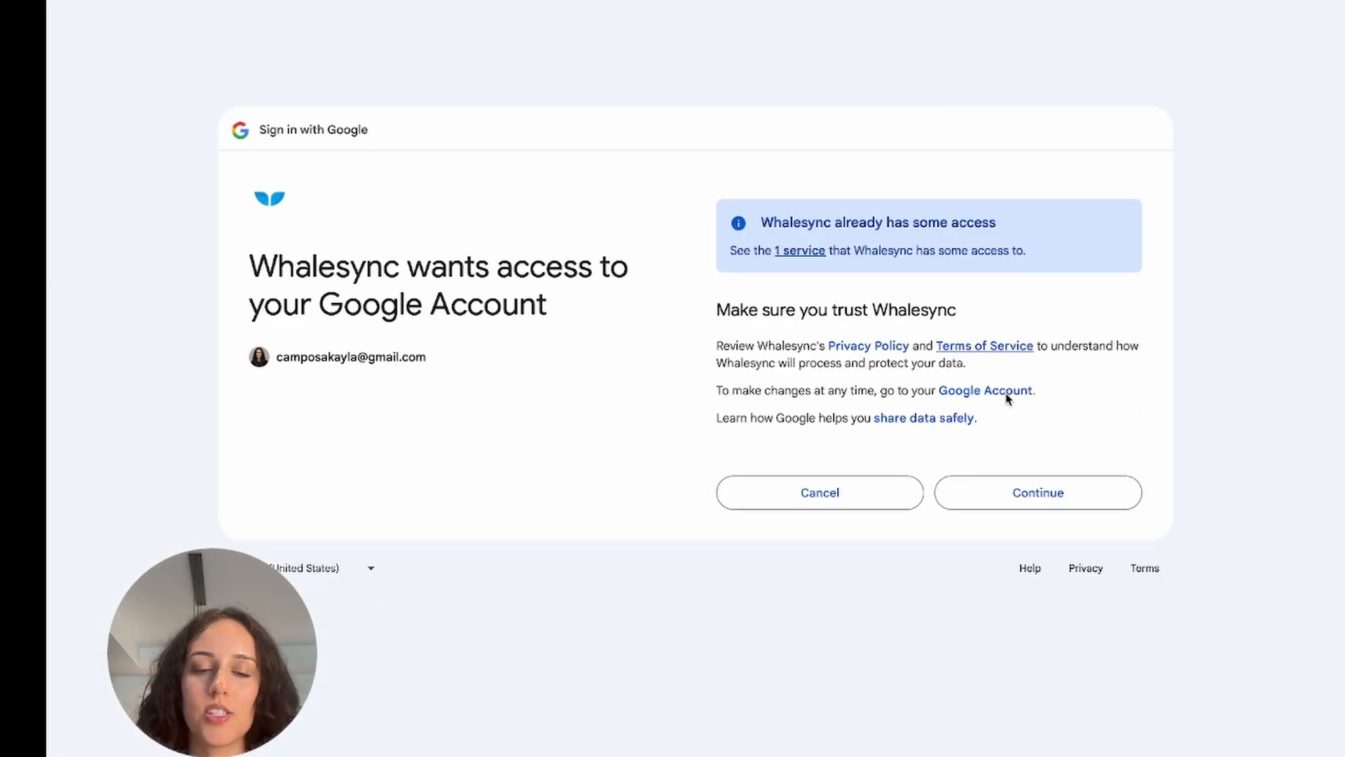
left_click(1013, 496)
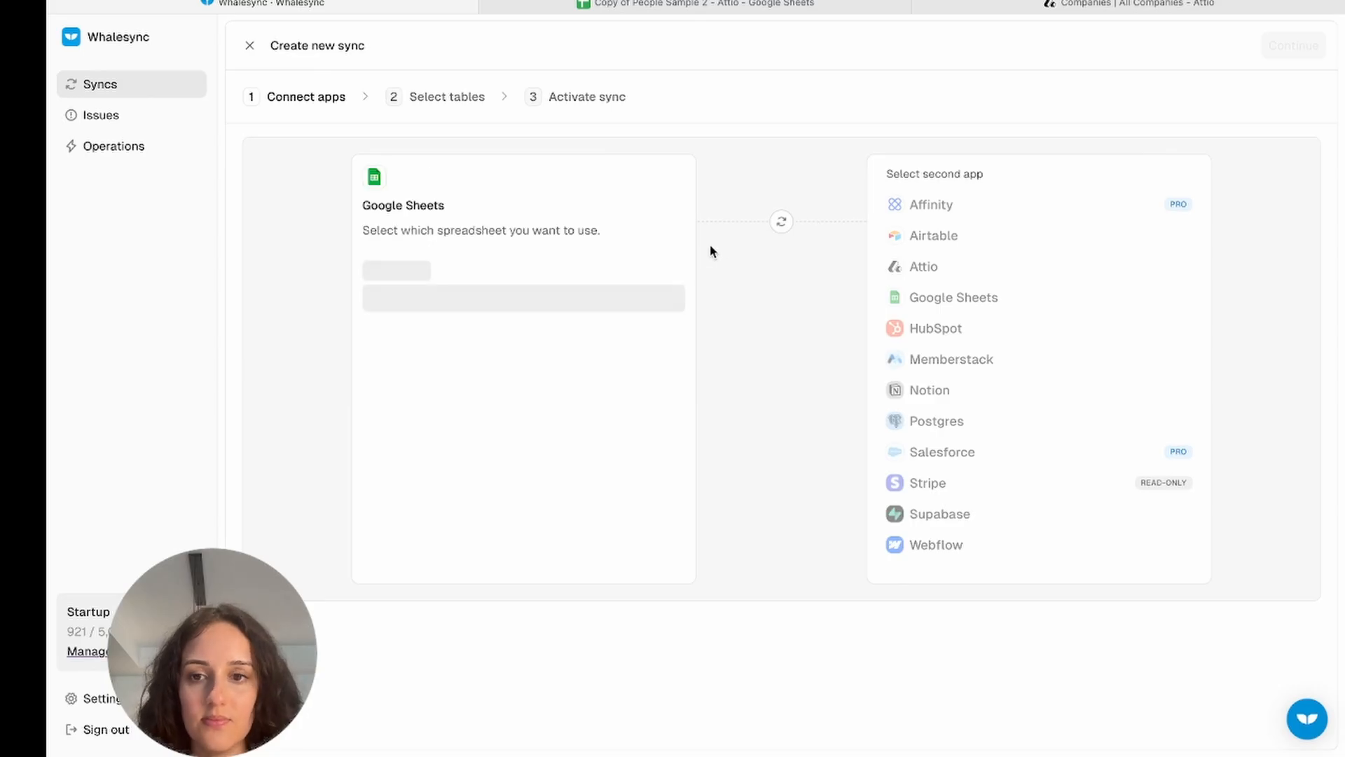
left_click(385, 355)
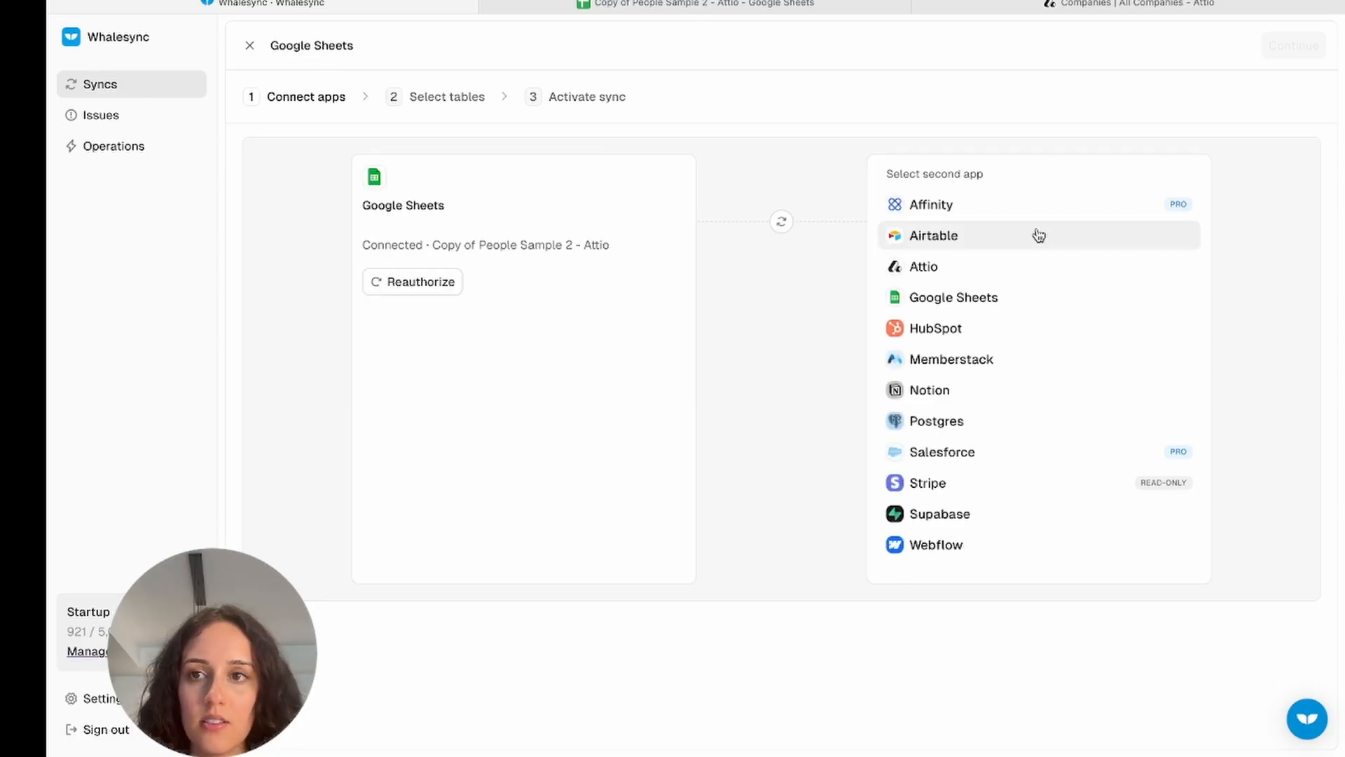
Connect Attio as the second app by authorizing access and saving the Attio workspace
left_click(904, 268)
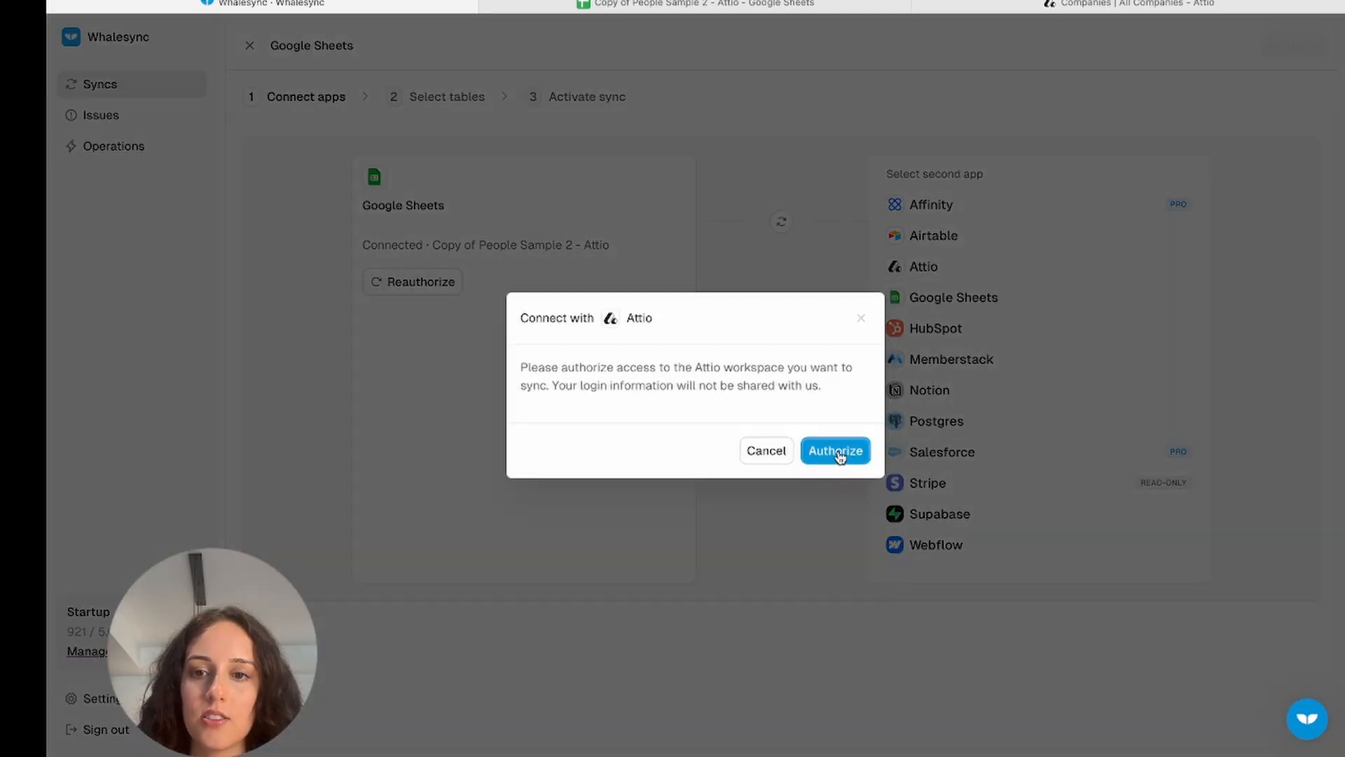
left_click(838, 452)
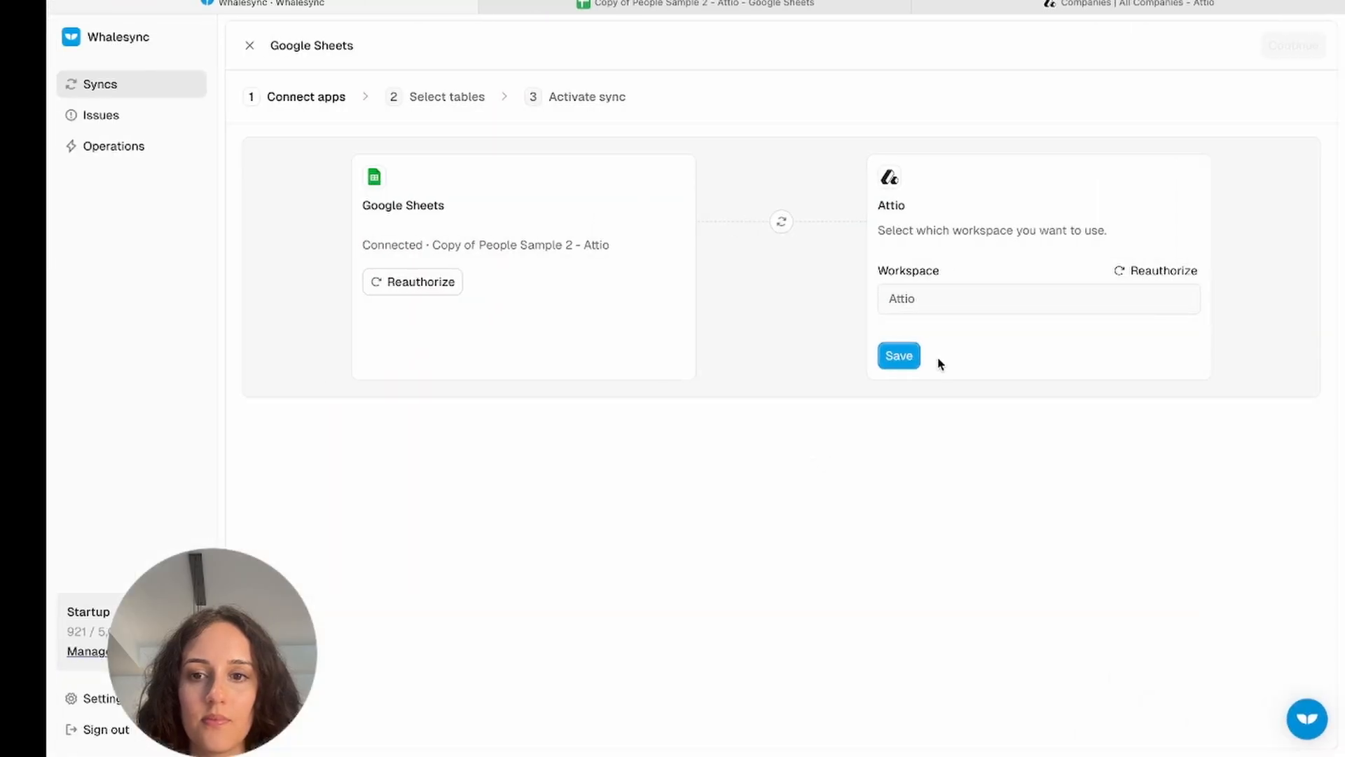
left_click(909, 359)
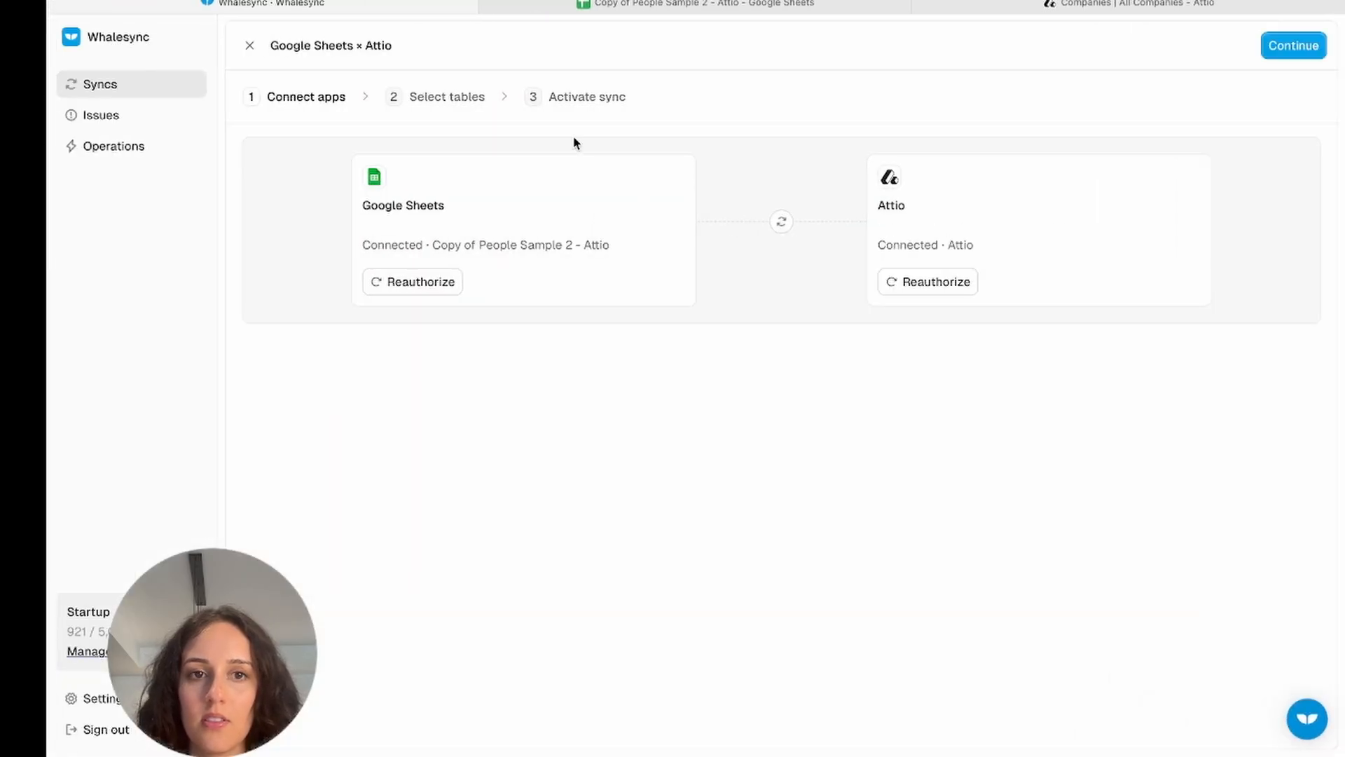
Pair the people sheet with Attio's People table and the Companies sheet with Attio's Companies table
left_click(456, 105)
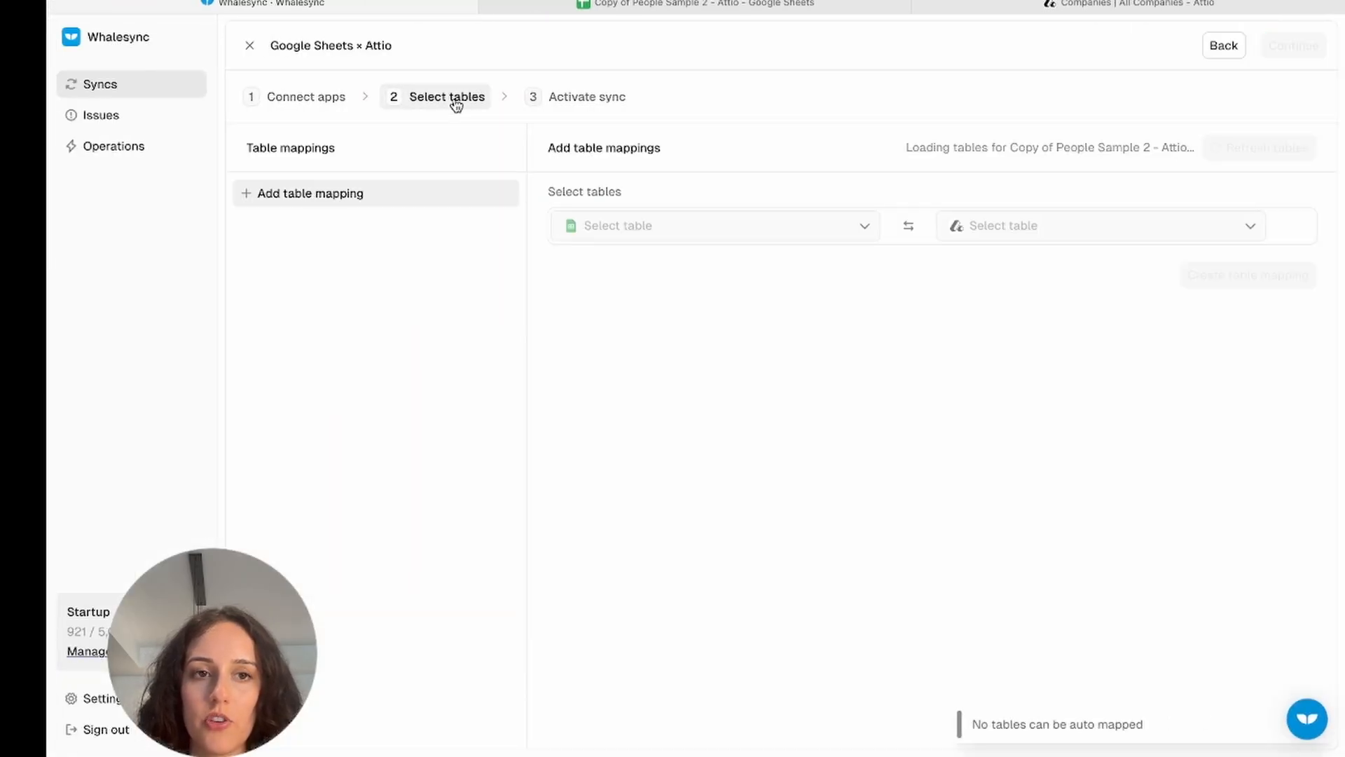
left_click(642, 226)
left_click(629, 342)
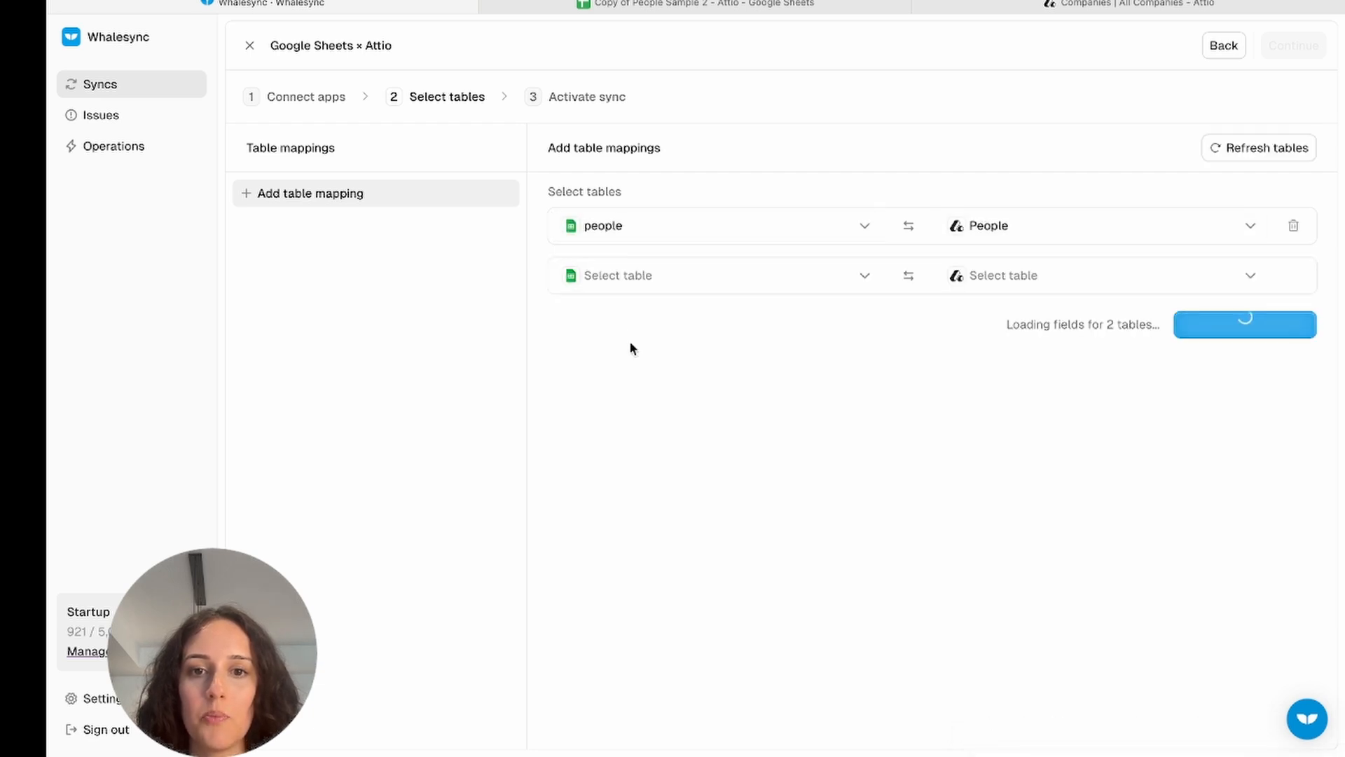
left_click(732, 275)
left_click(663, 365)
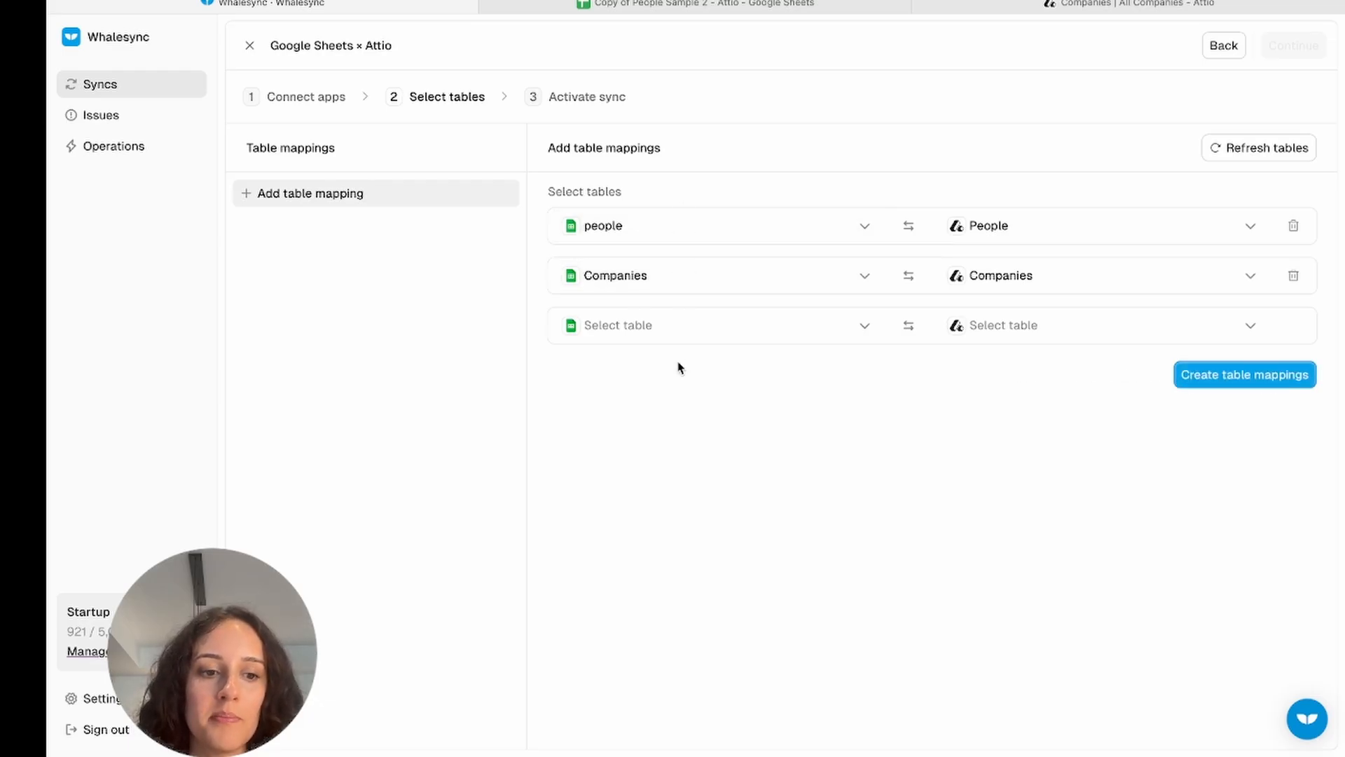
Create the table mappings with Whalesync ID columns for both sheets, checking the new columns in the spreadsheet before continuing
left_click(1219, 385)
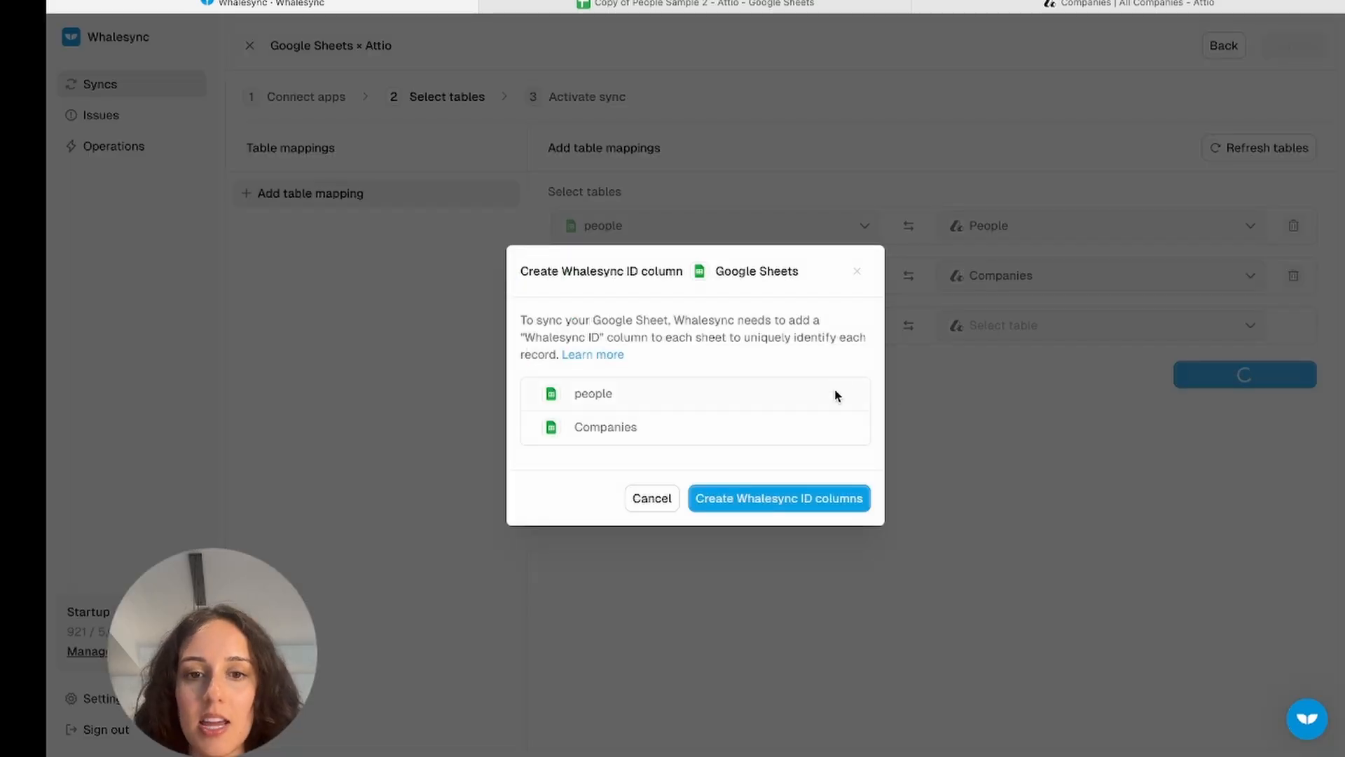
left_click(779, 503)
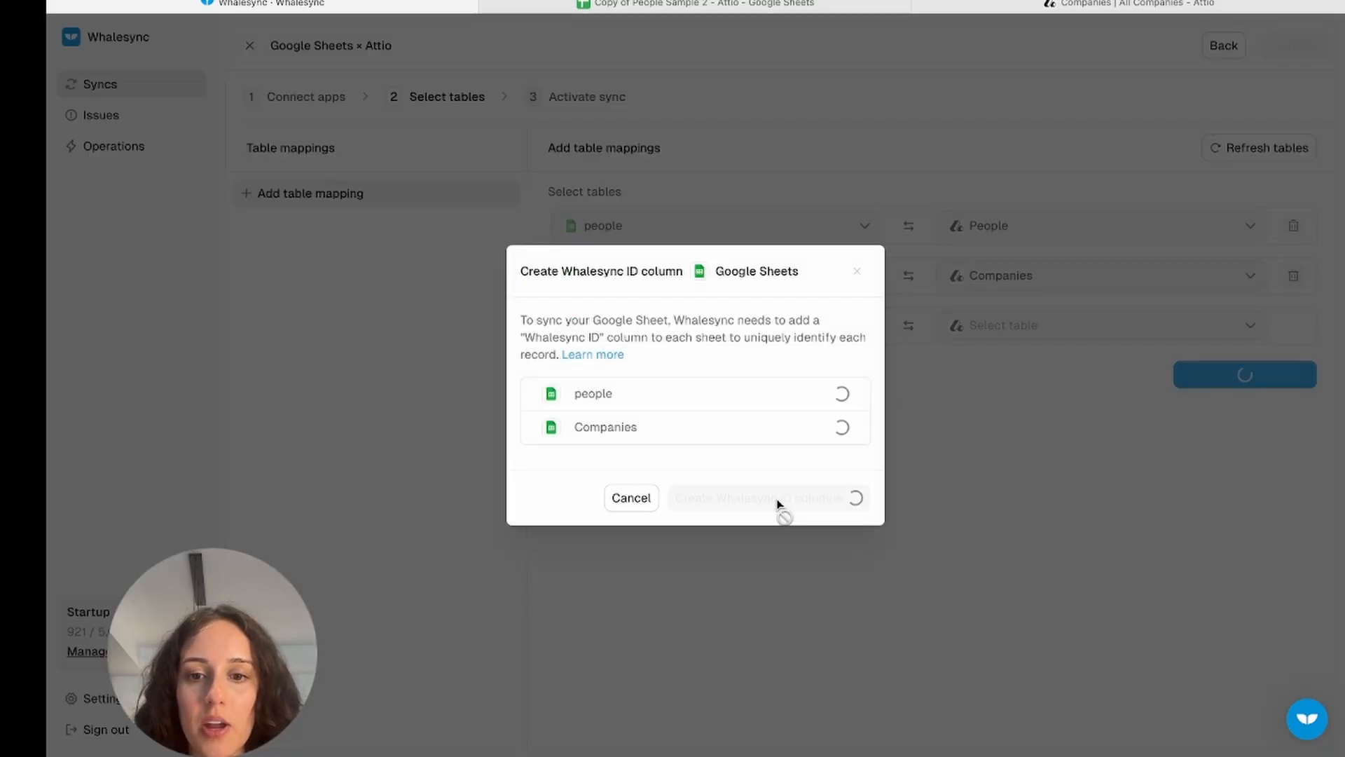
left_click(714, 8)
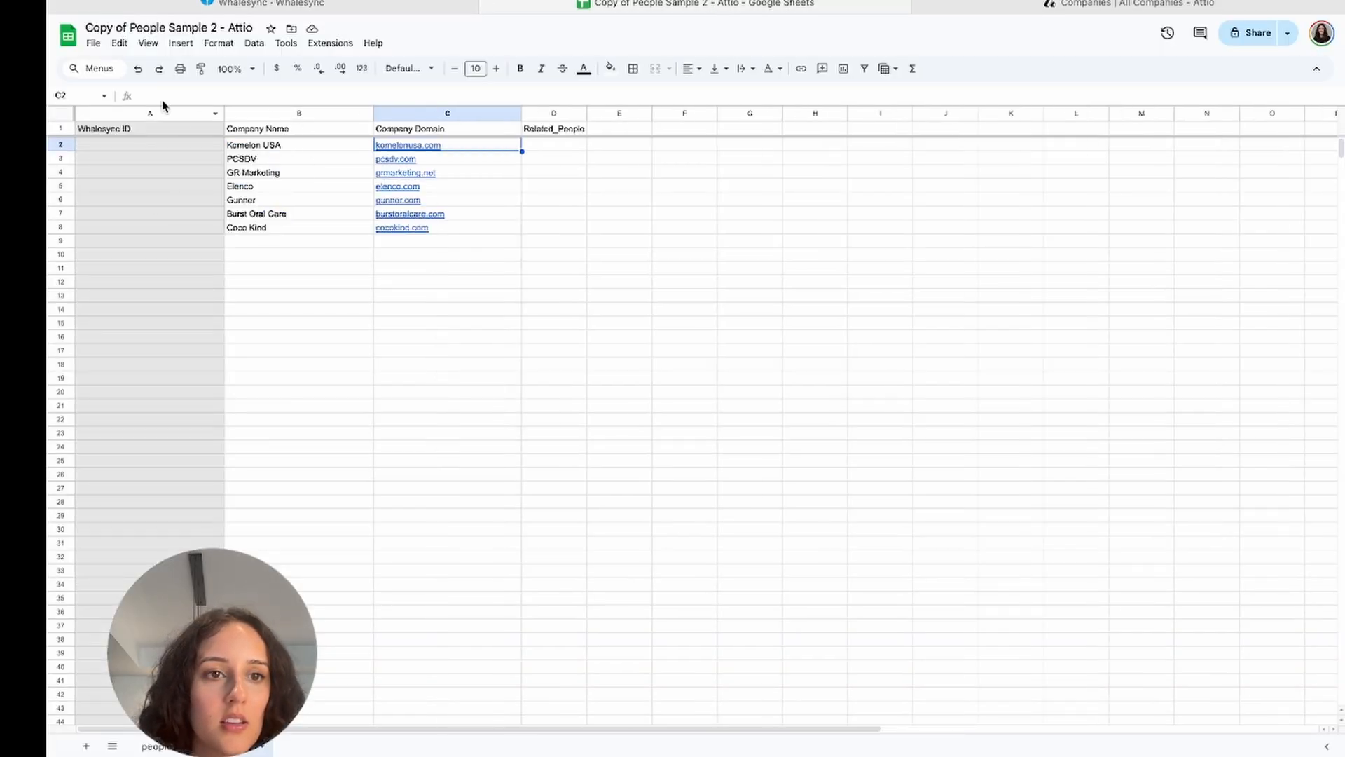
left_click(166, 747)
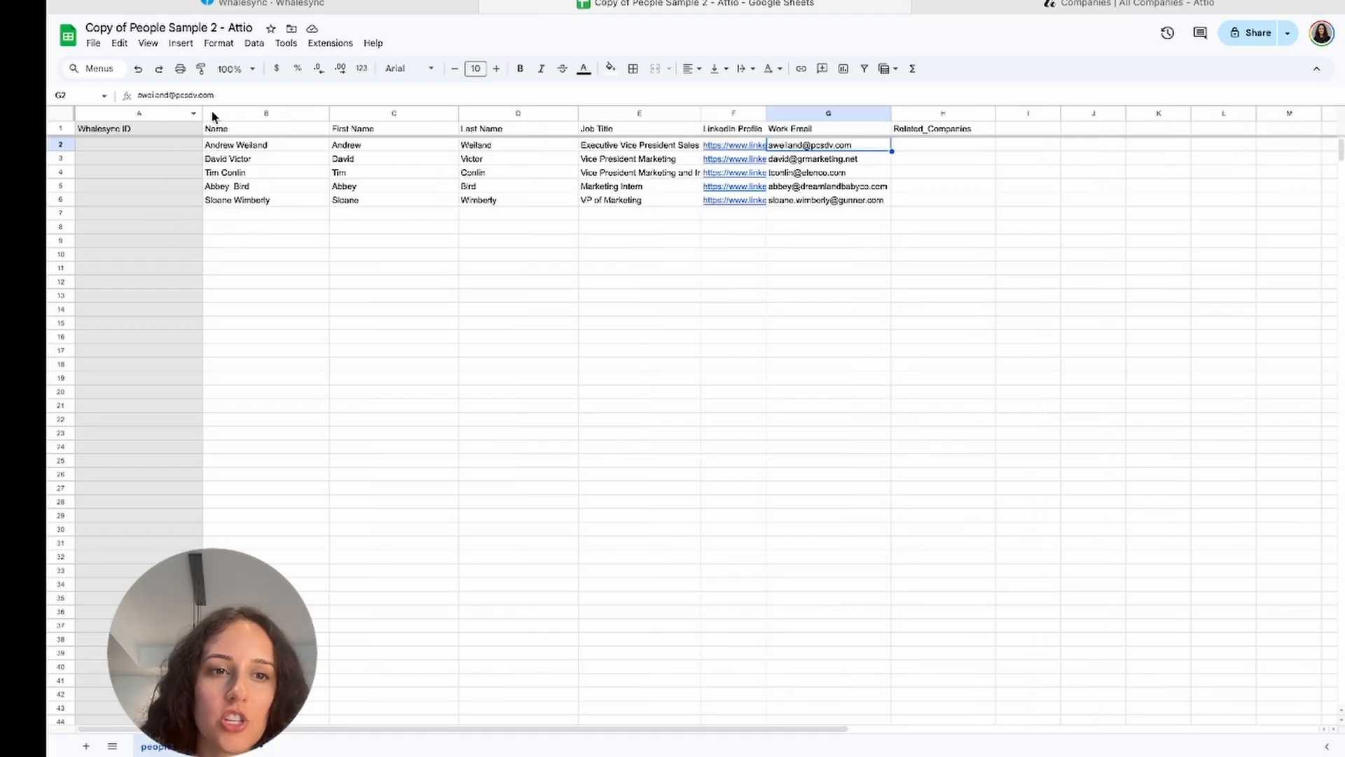
left_click(327, 7)
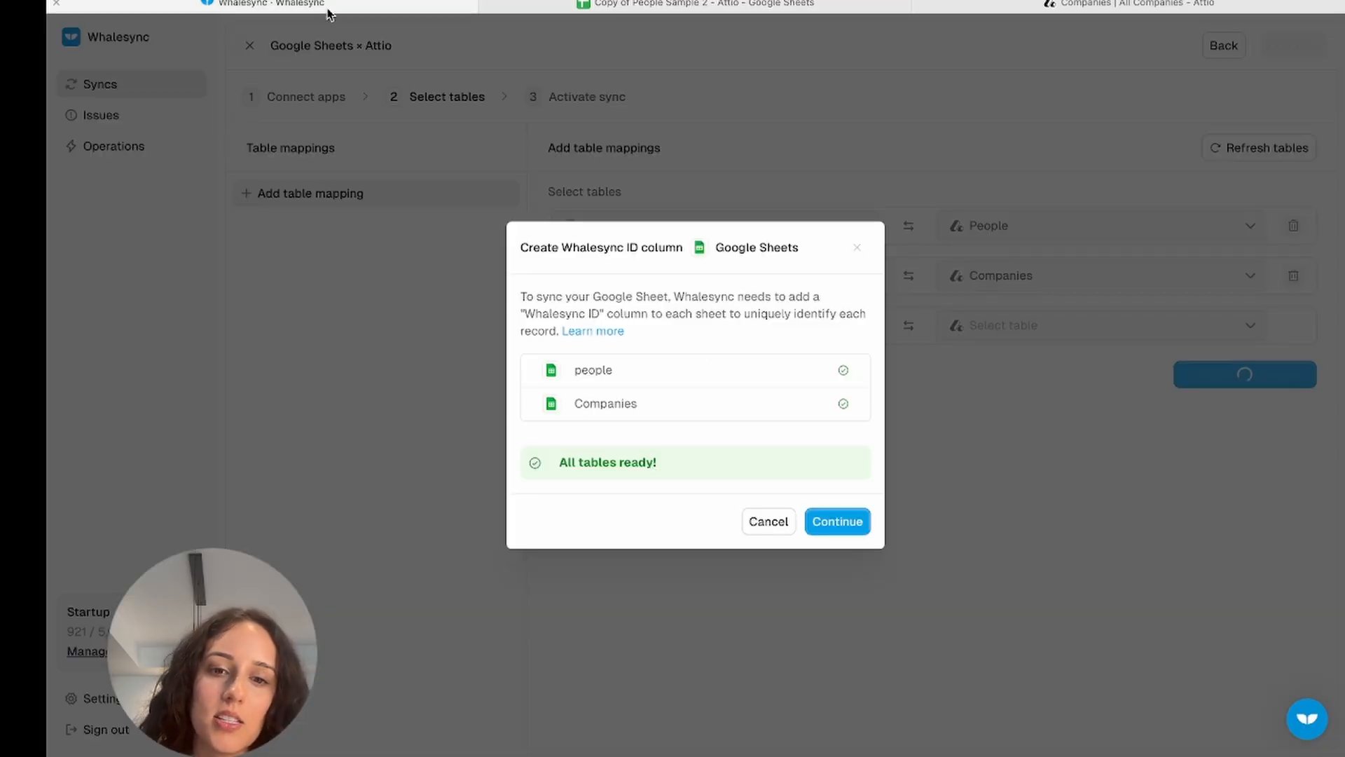
left_click(849, 531)
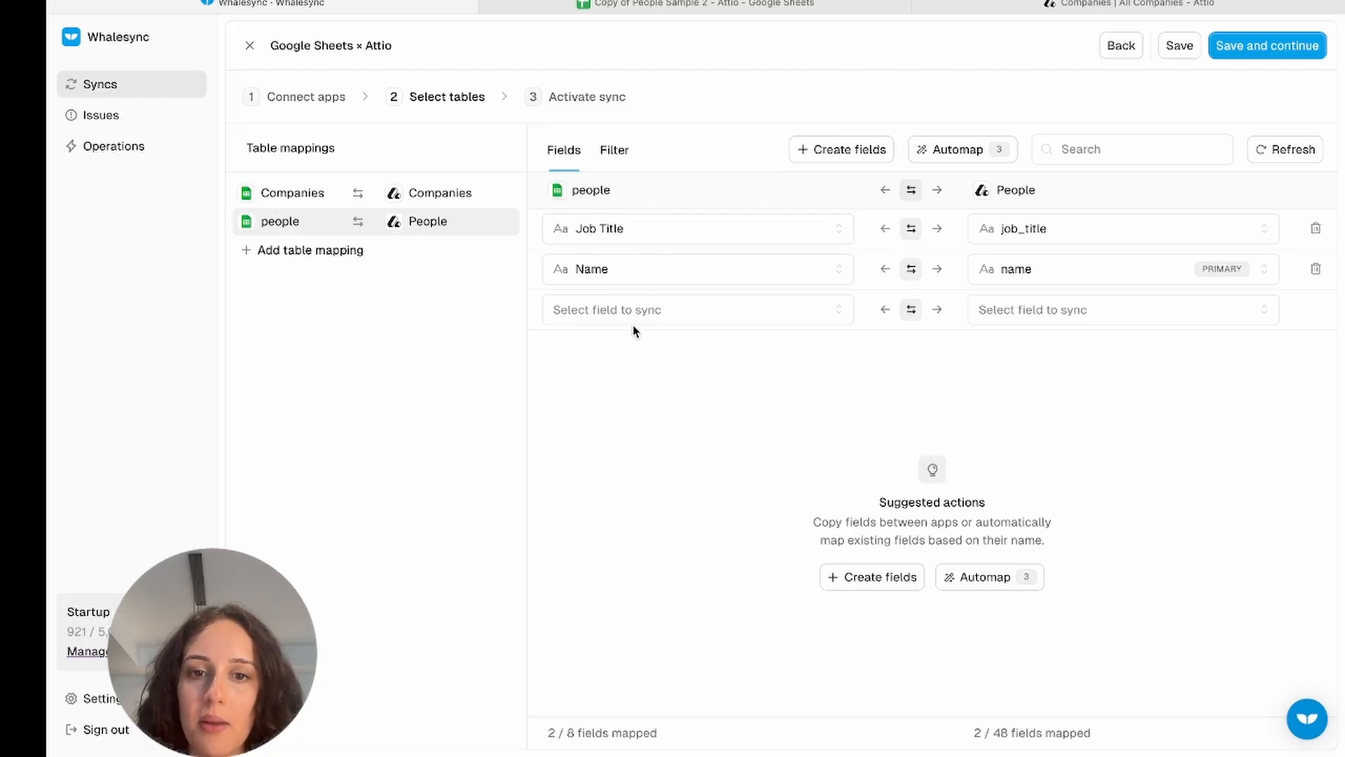
Copy the linkedin, email_addresses and company fields from Attio into the people sheet's mapping
left_click(619, 310)
left_click(872, 152)
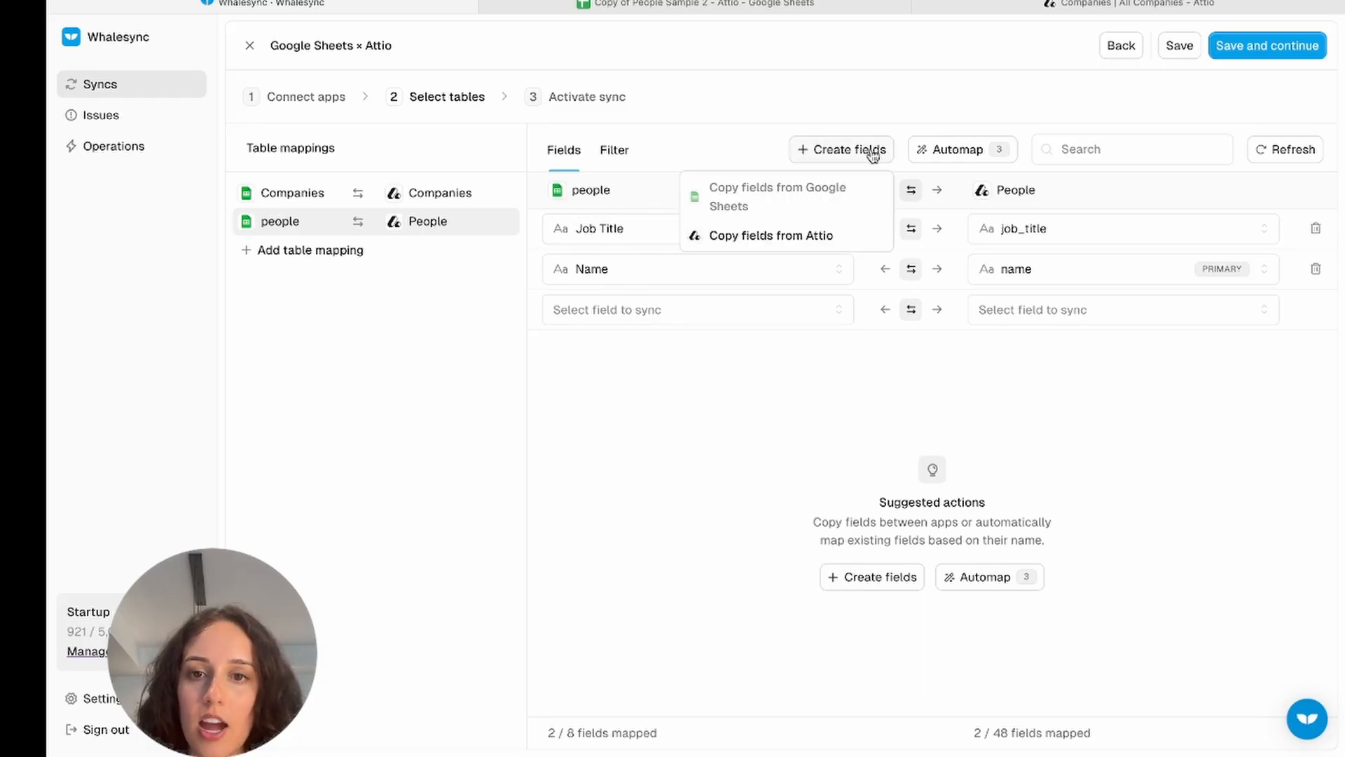
left_click(771, 237)
scroll(639, 391, "down", 5)
scroll(639, 391, "down", 15)
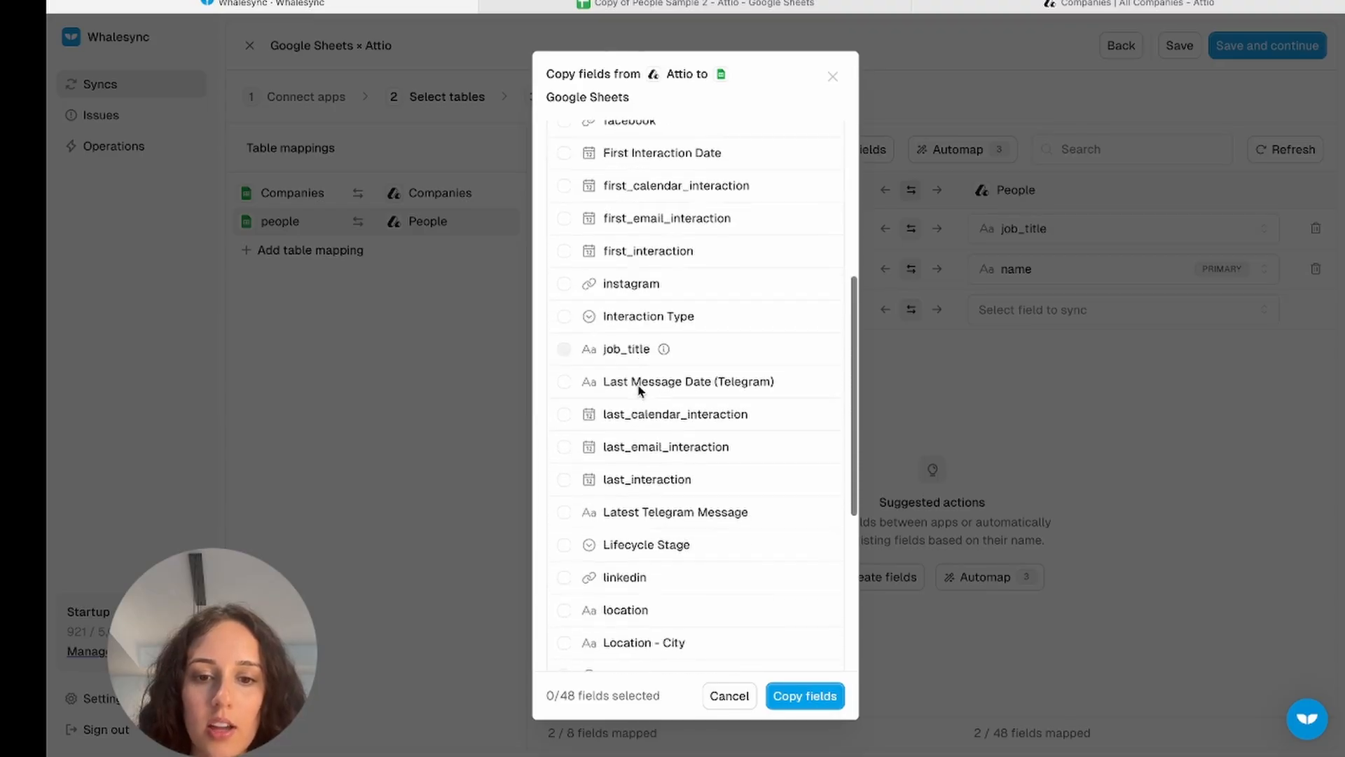
scroll(639, 391, "up", 10)
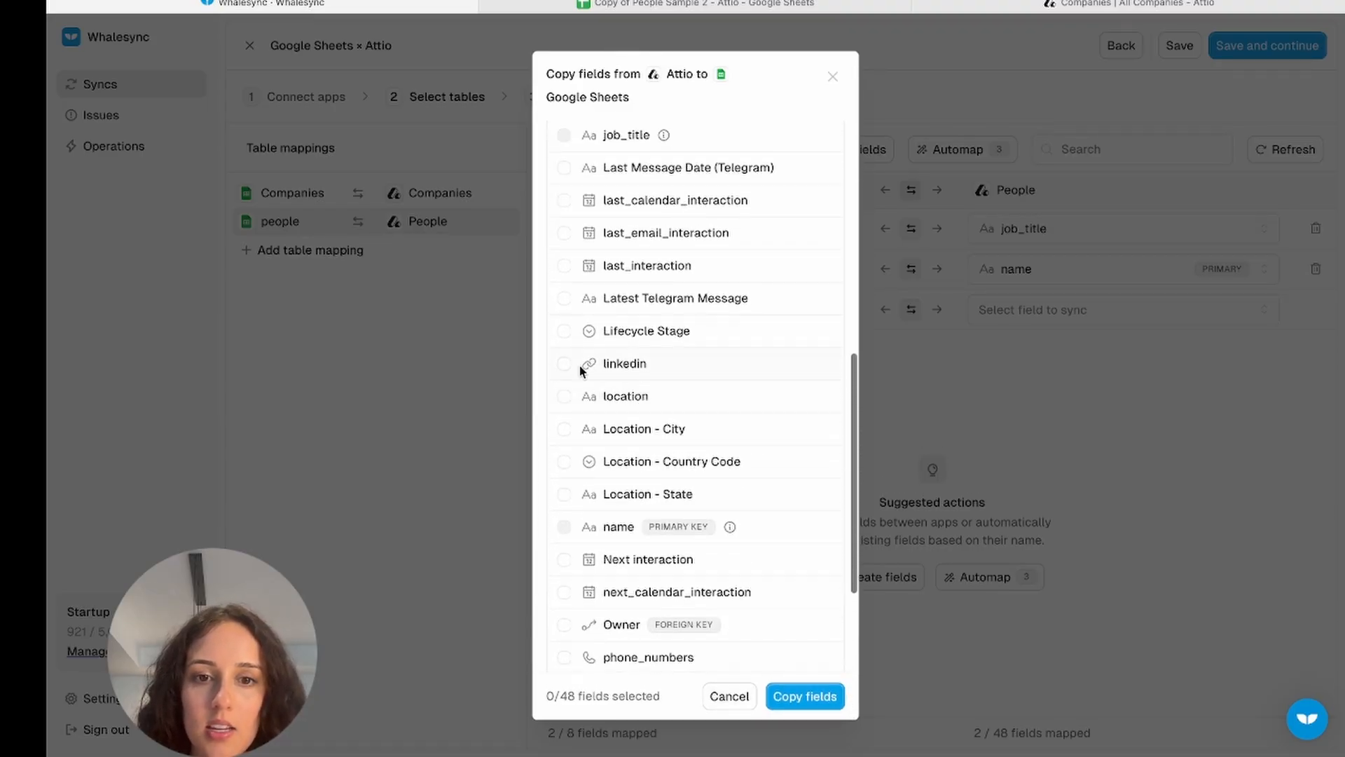
left_click(565, 363)
scroll(566, 364, "up", 5)
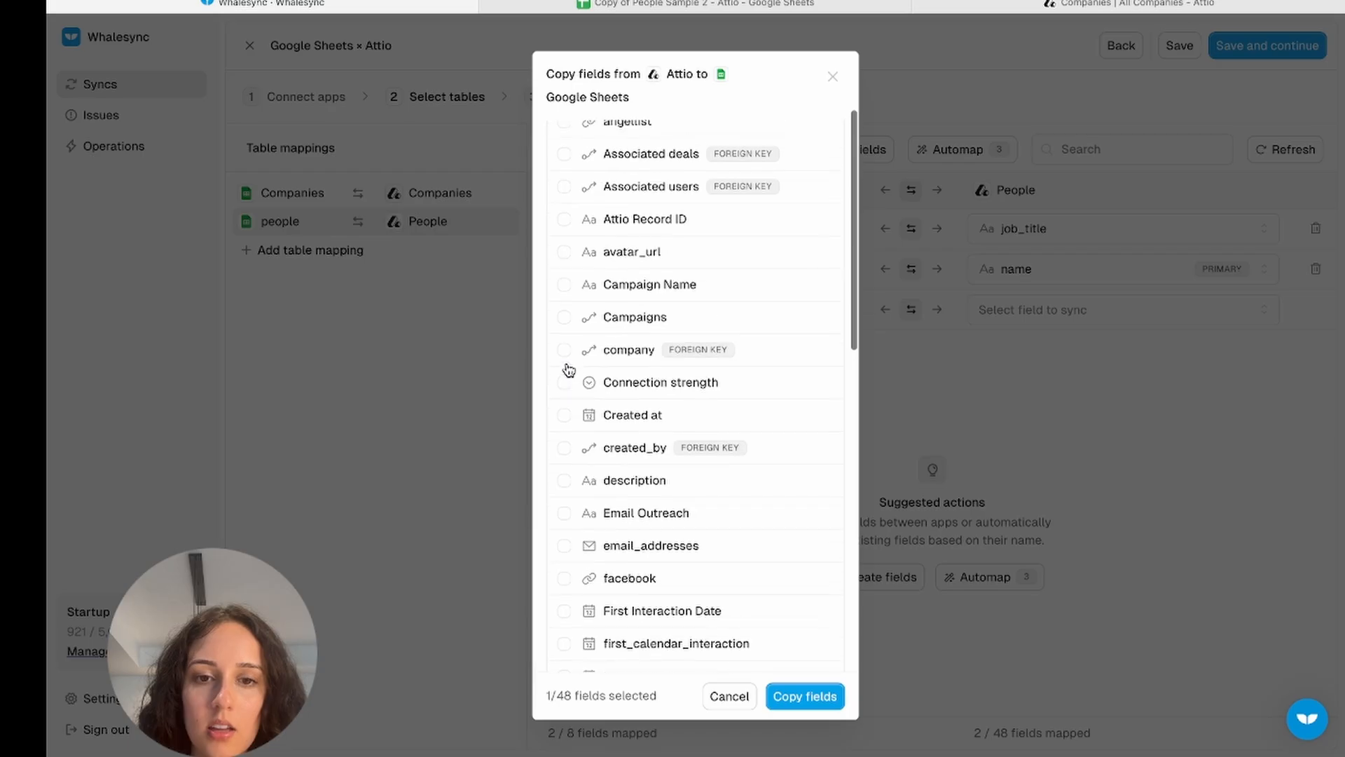
left_click(564, 542)
scroll(569, 519, "up", 4)
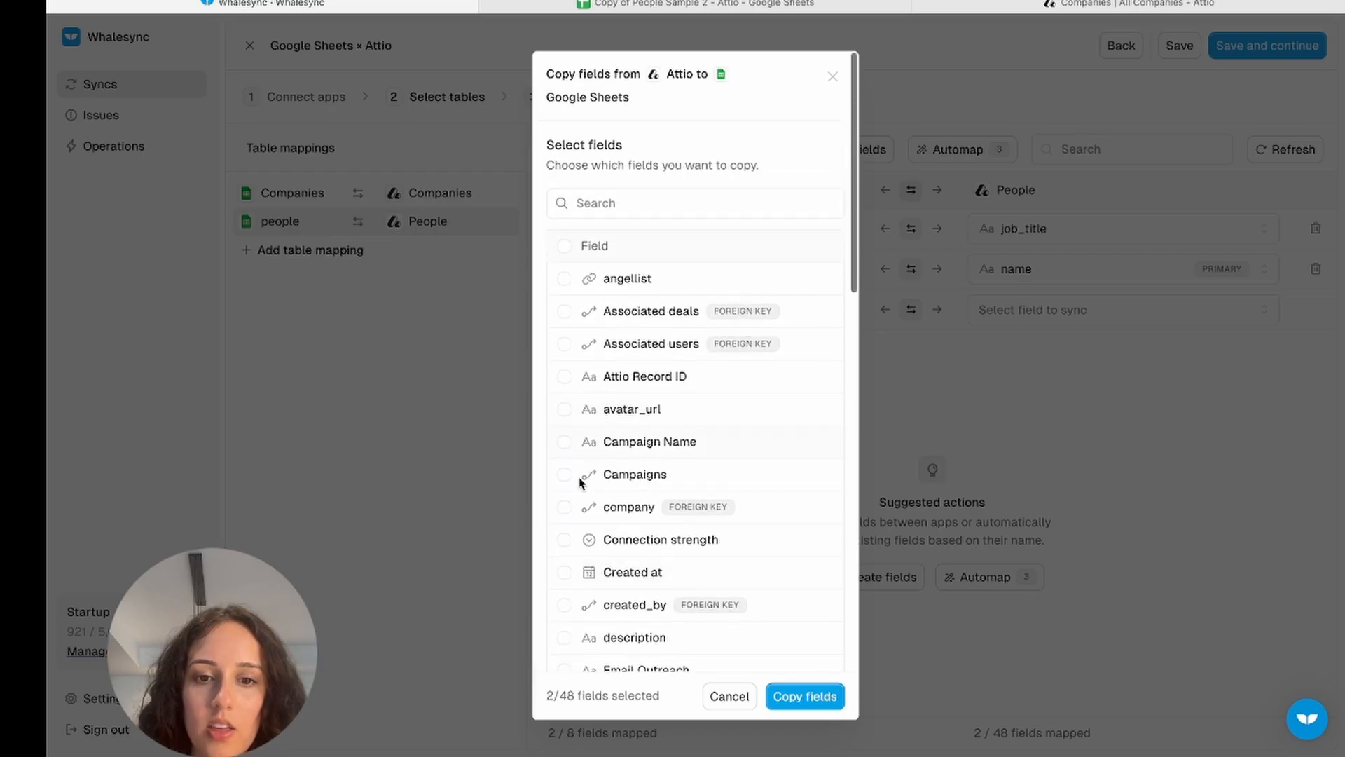
left_click(788, 695)
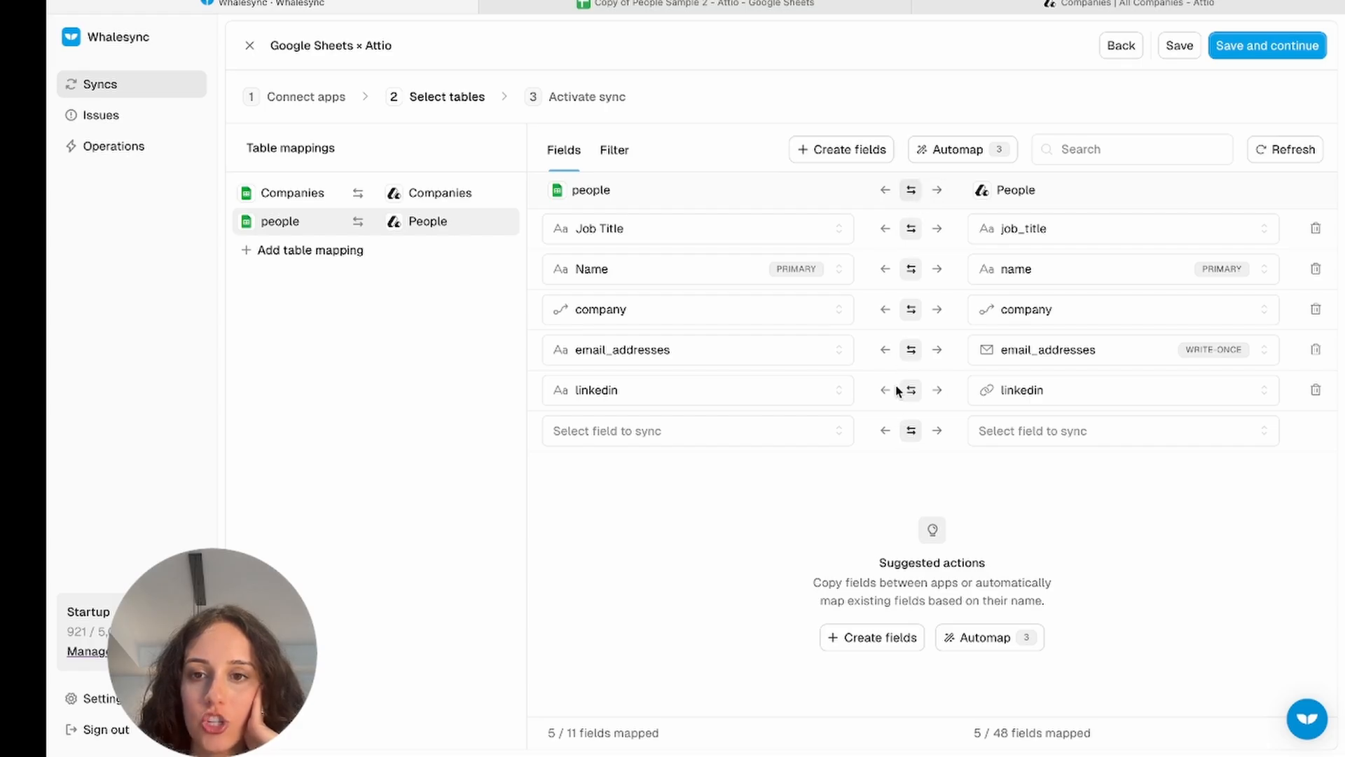
Try one-way sync directions for the whole people mapping and its Job Title and company fields, returning each to two-way
left_click(886, 190)
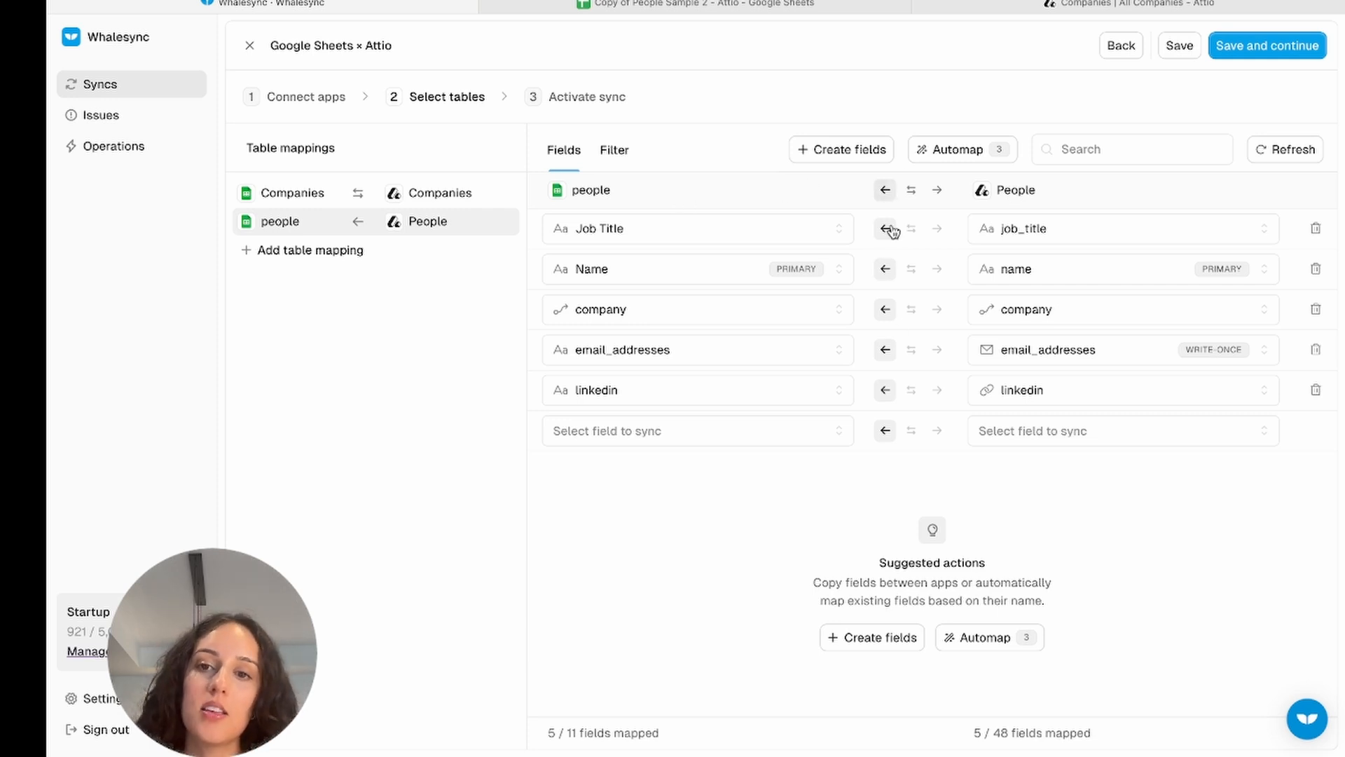
left_click(938, 193)
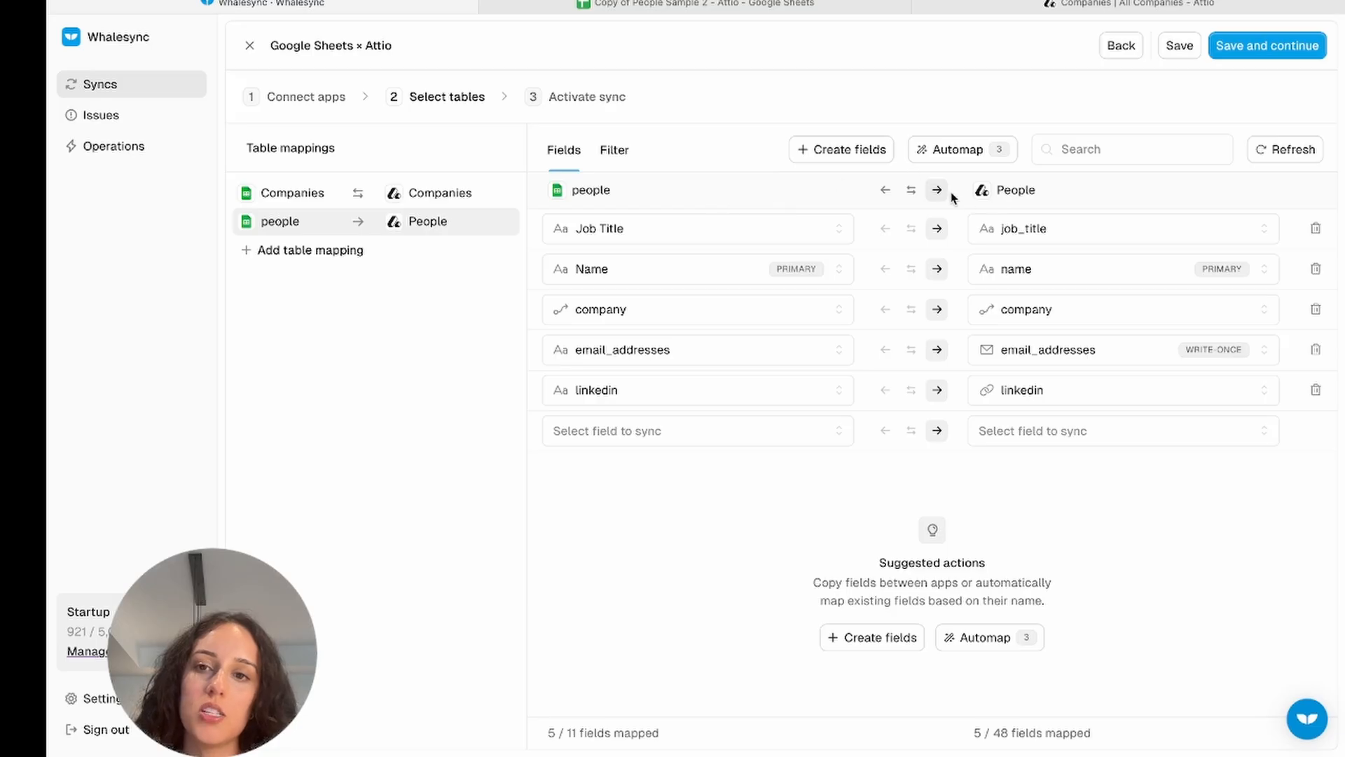
left_click(911, 192)
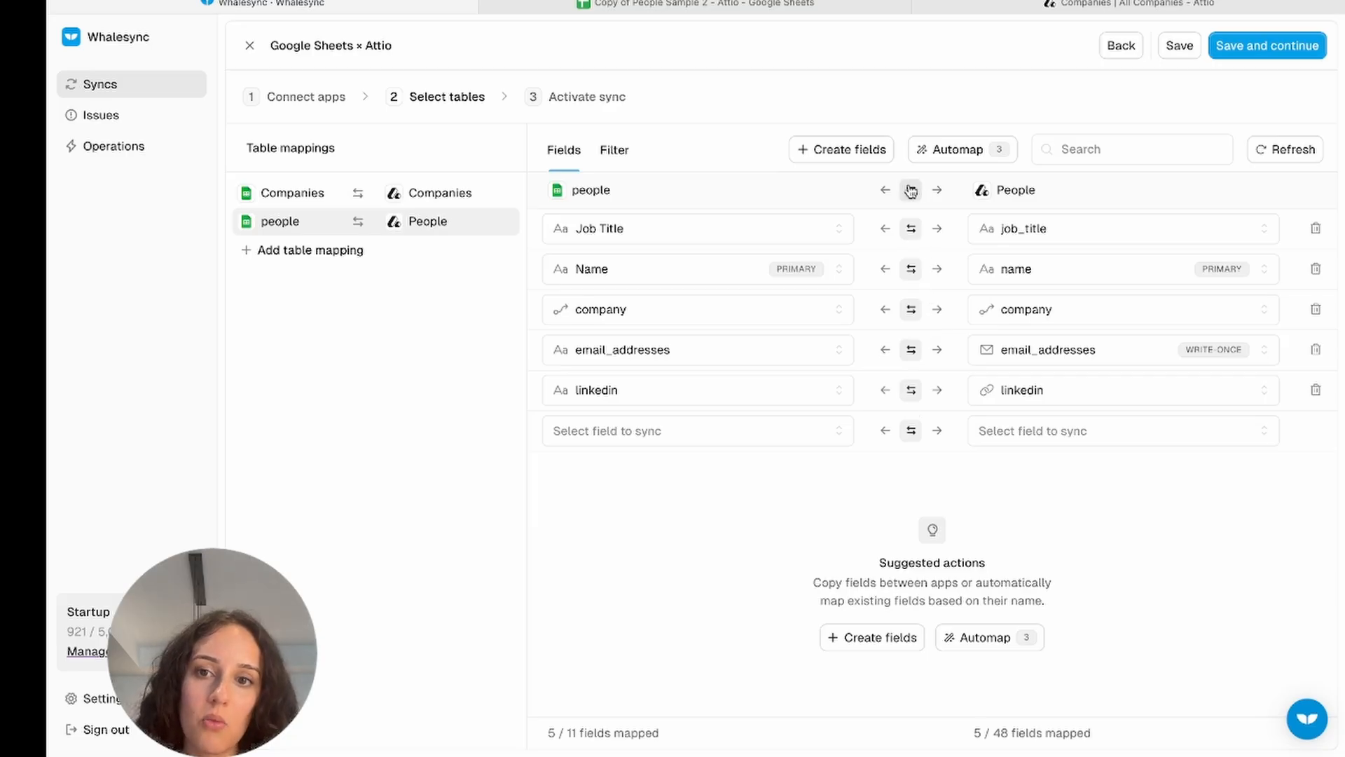
left_click(886, 229)
left_click(911, 229)
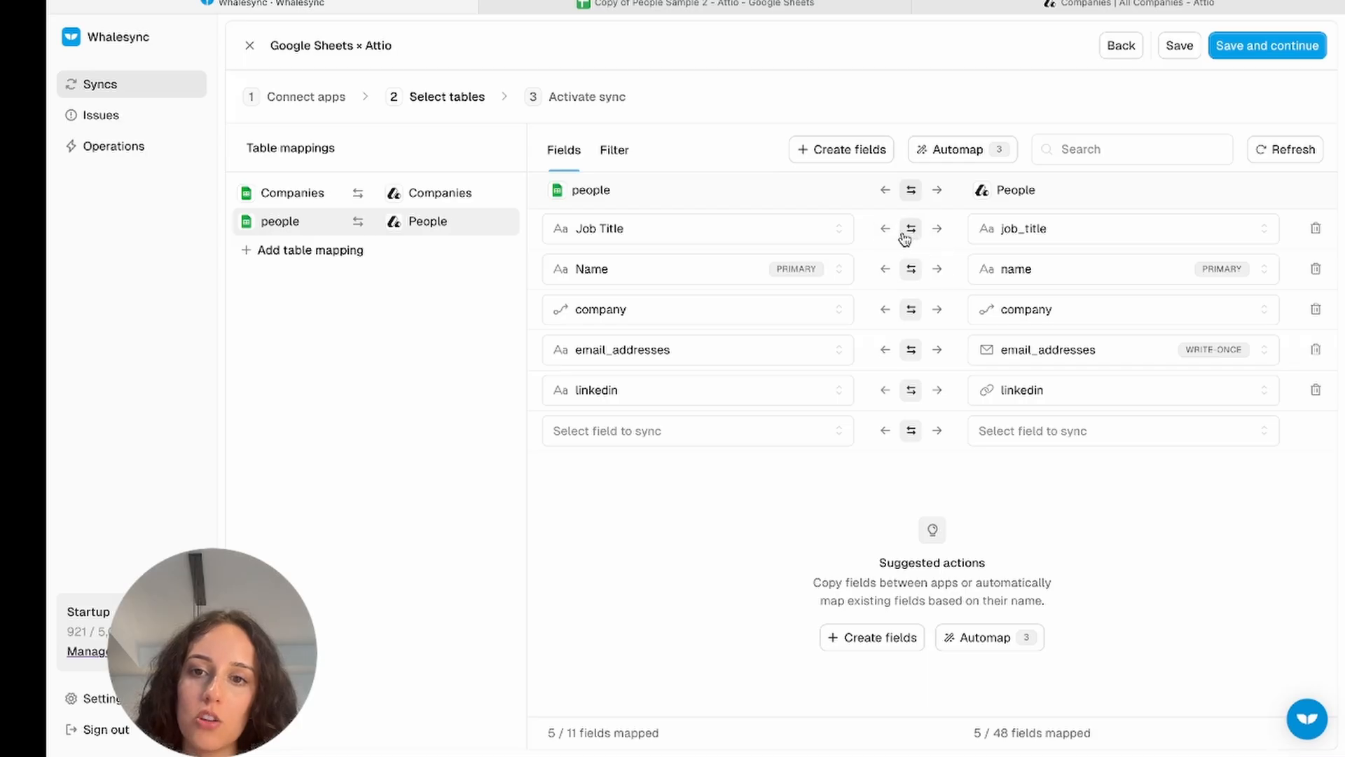
left_click(885, 309)
left_click(937, 313)
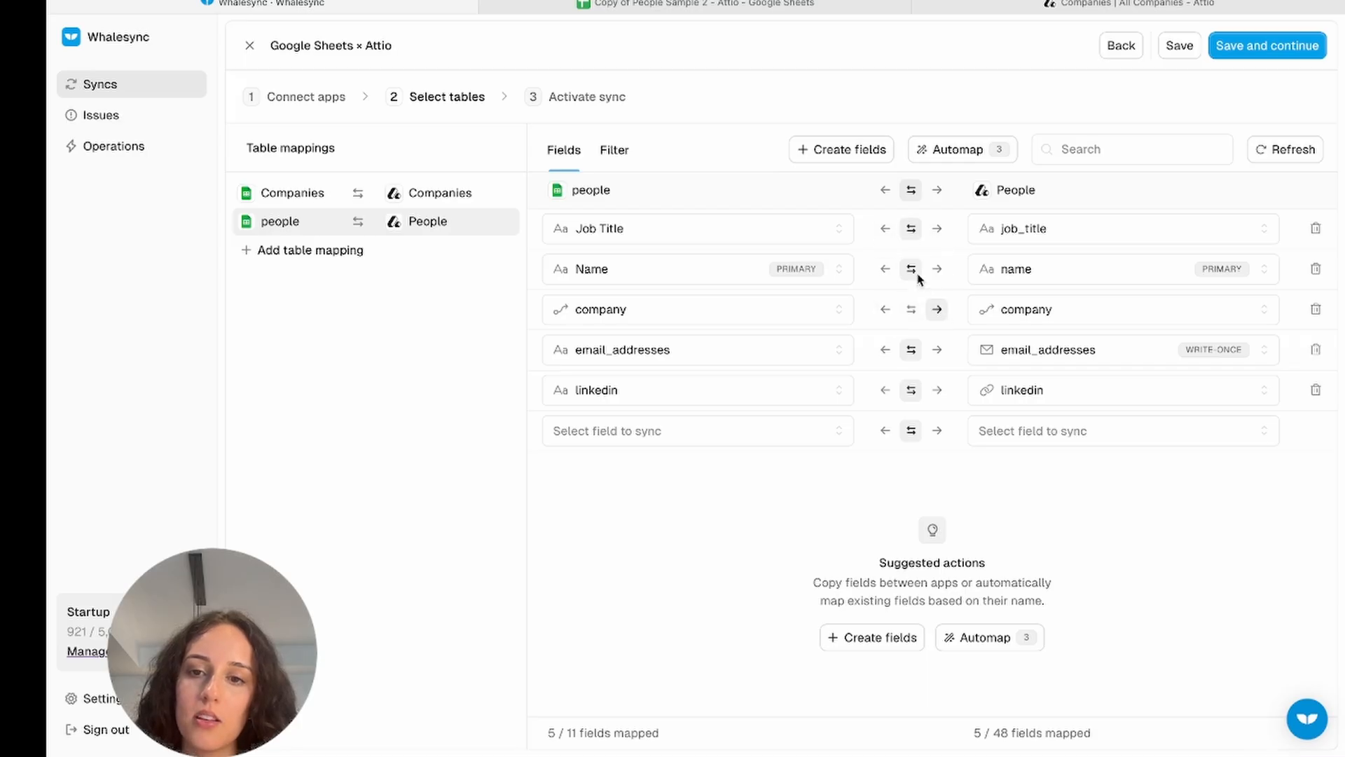
left_click(911, 309)
Pair the people sheet's Companies field with Attio's company field in the people mapping
left_click(1031, 316)
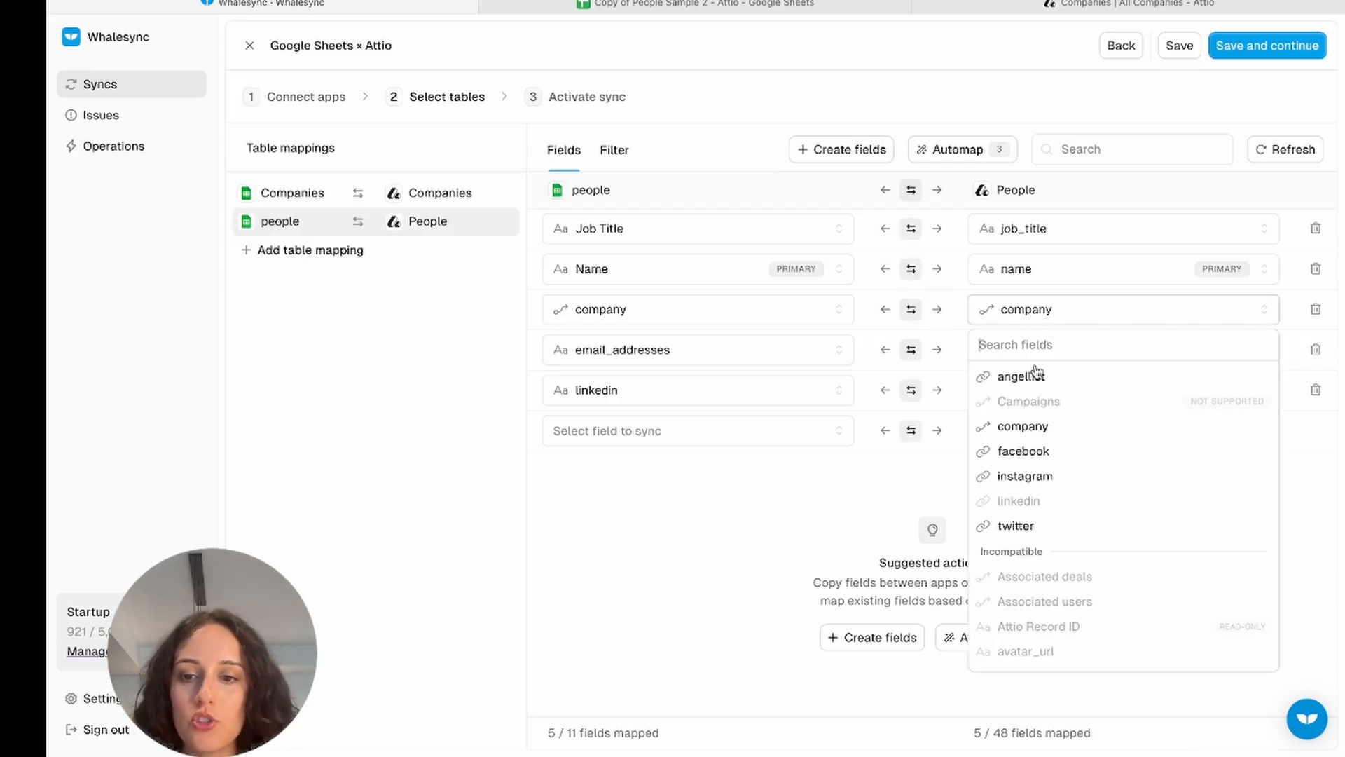
scroll(1042, 427, "down", 1)
scroll(1039, 429, "down", 10)
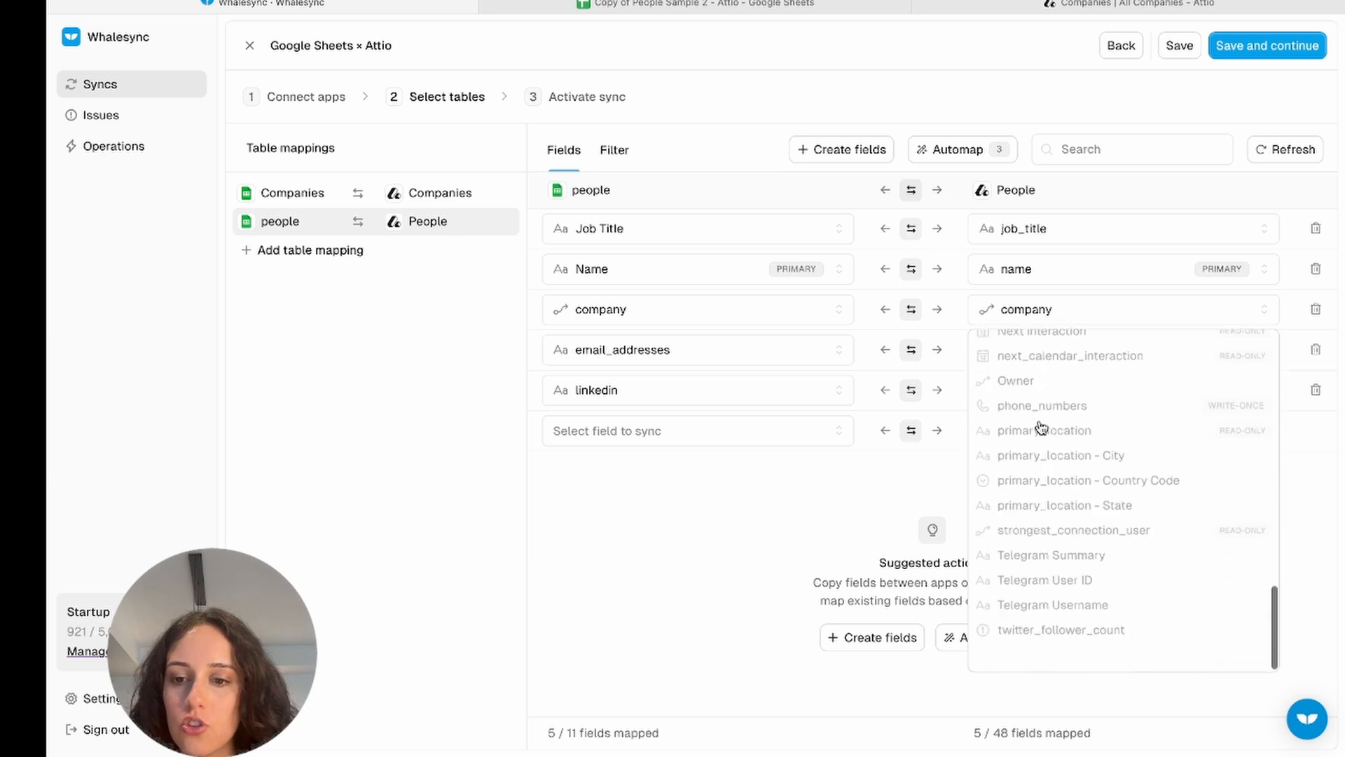
left_click(780, 309)
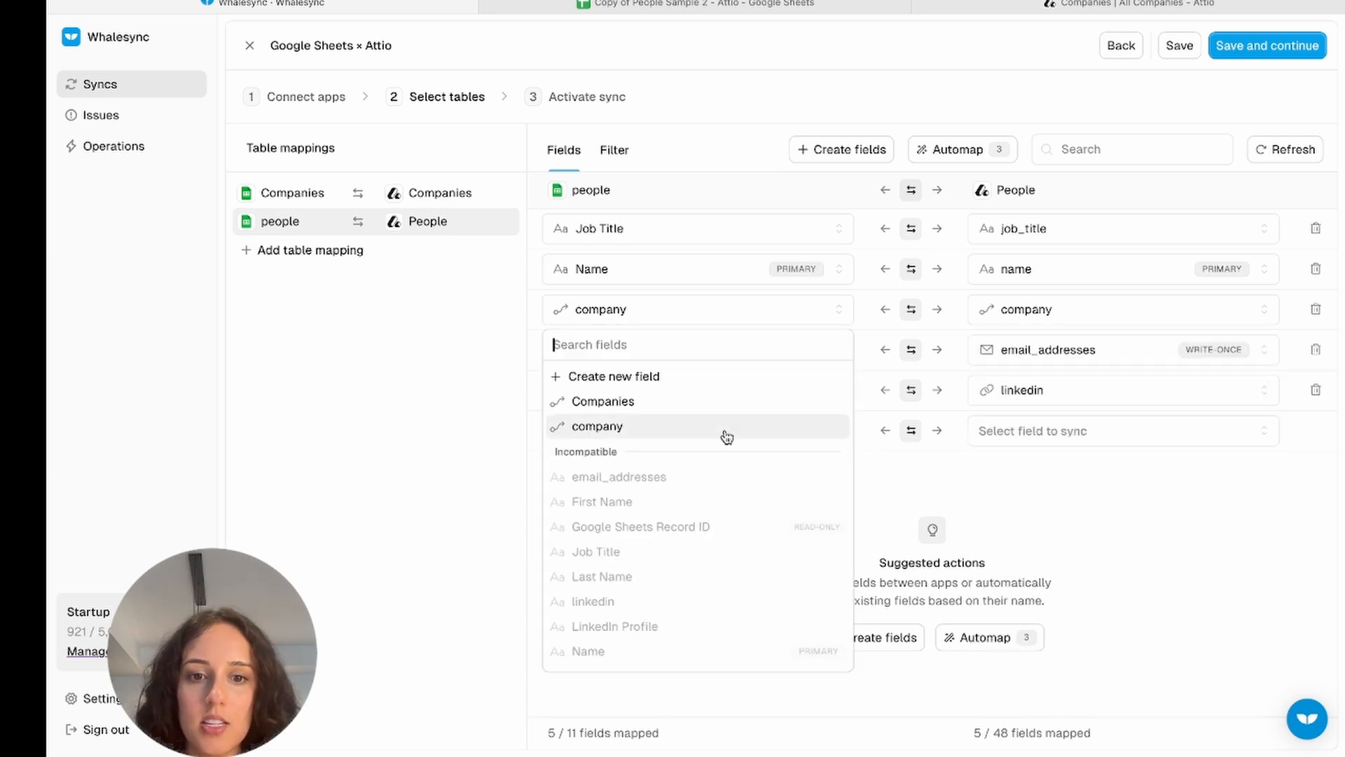
left_click(718, 411)
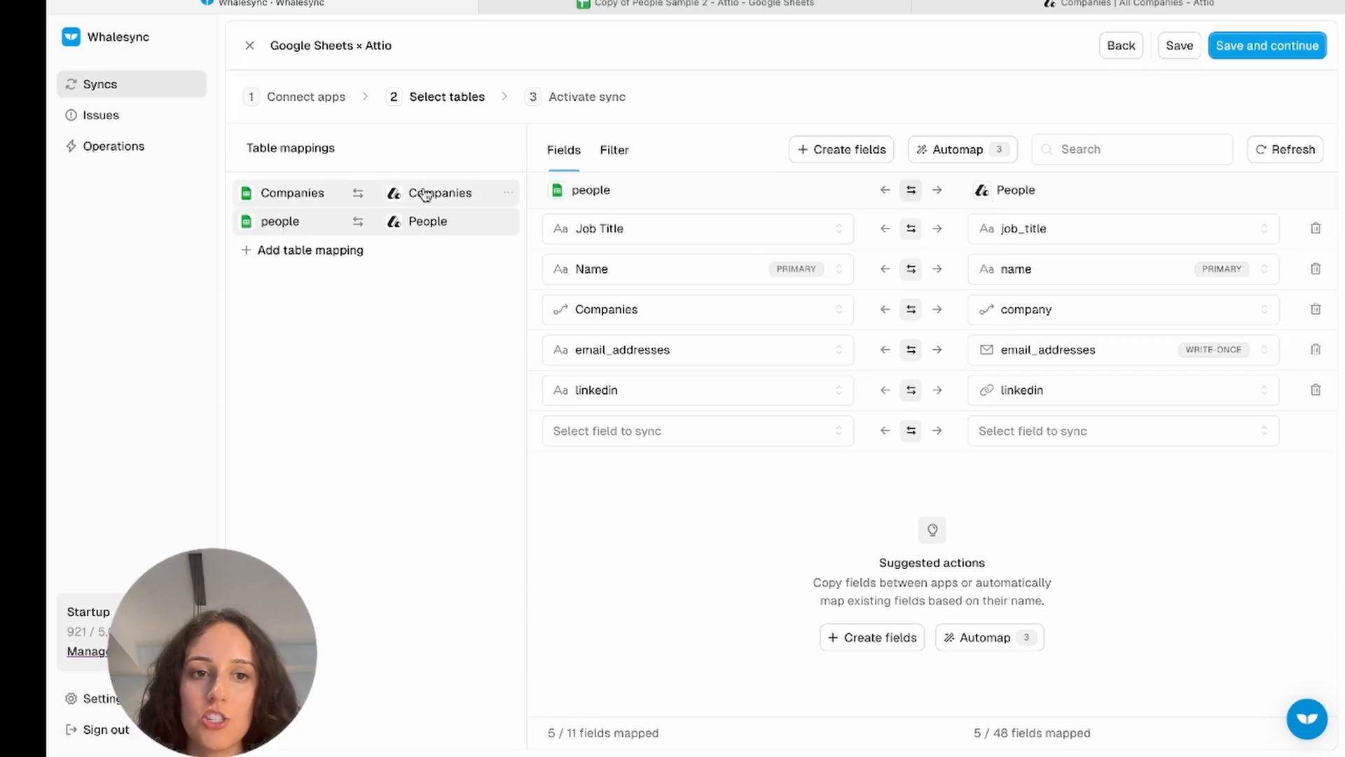
Copy the domains and team fields from Attio into the Companies mapping, and pair the sheet's people field with Attio's team field
left_click(313, 193)
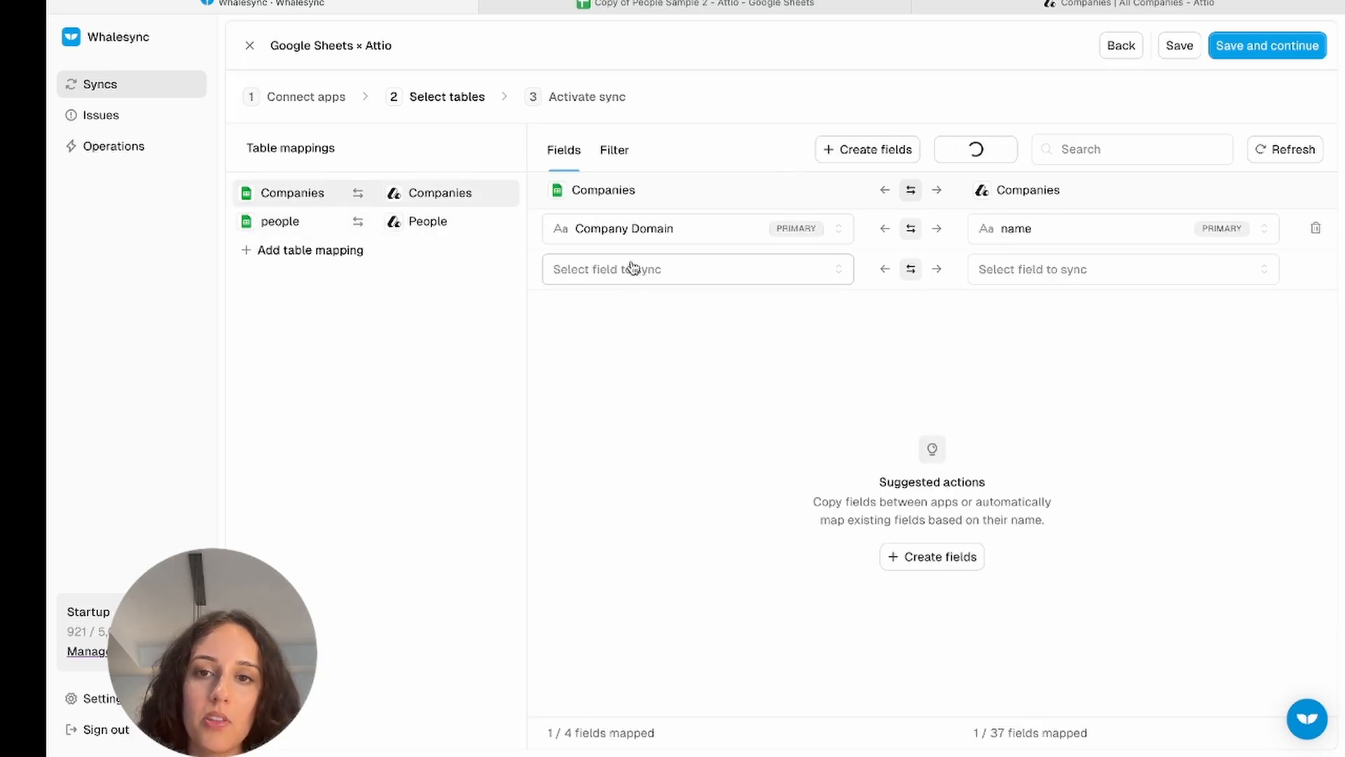
left_click(853, 157)
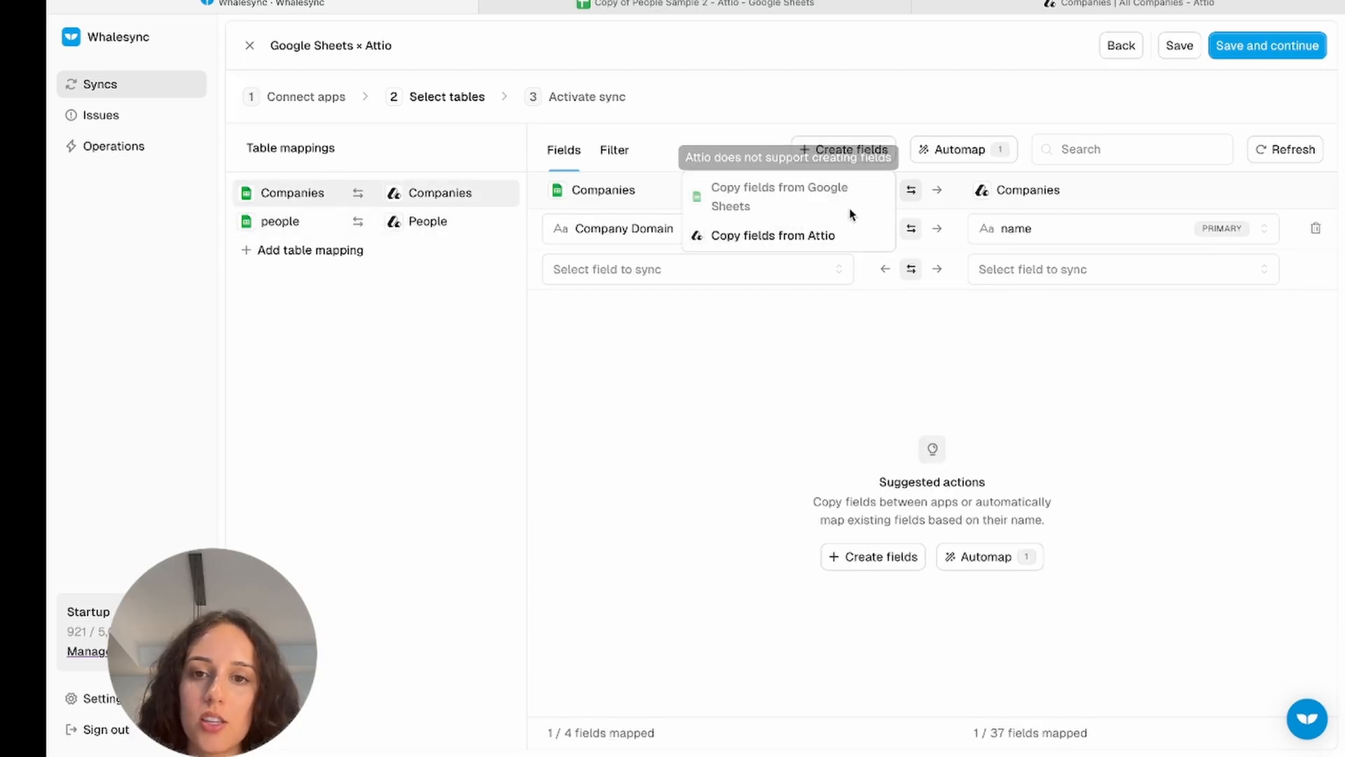
left_click(823, 241)
scroll(650, 419, "down", 10)
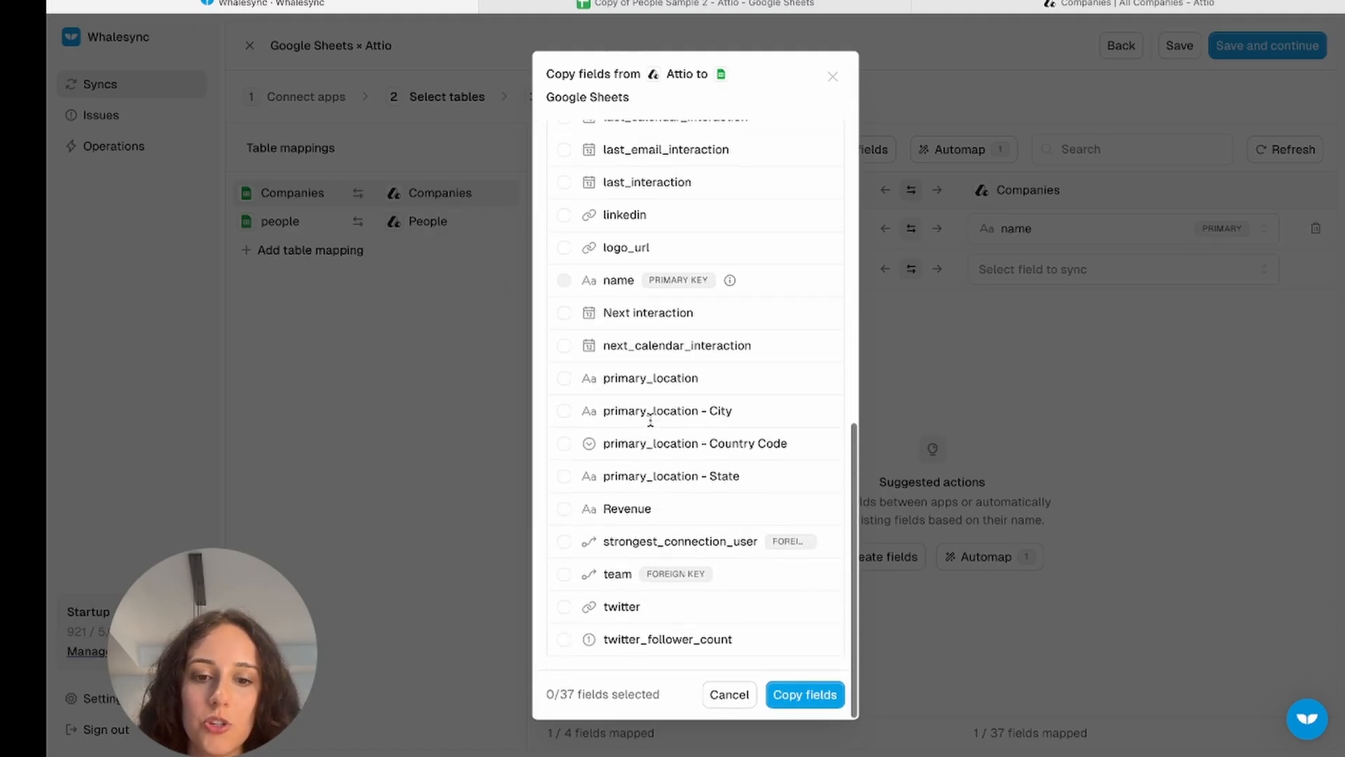
scroll(650, 419, "up", 3)
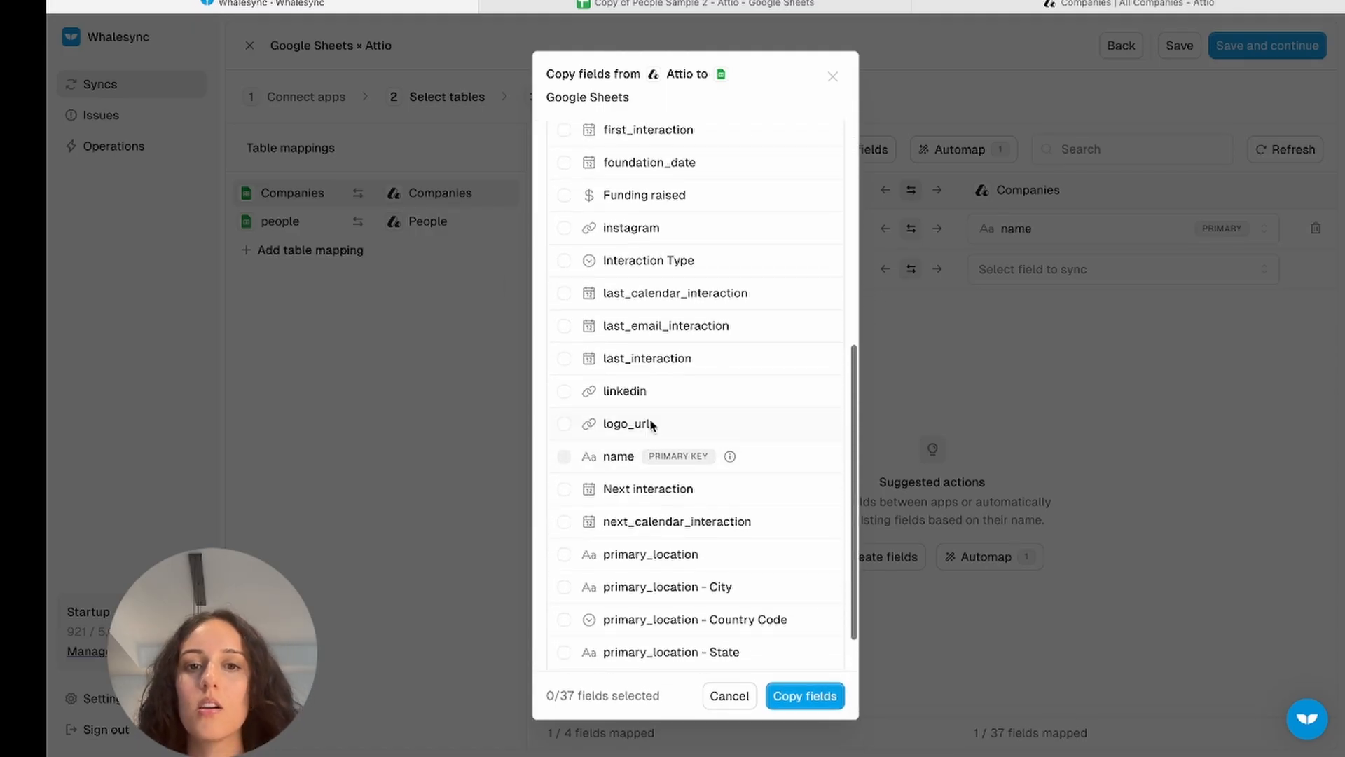
scroll(650, 423, "up", 8)
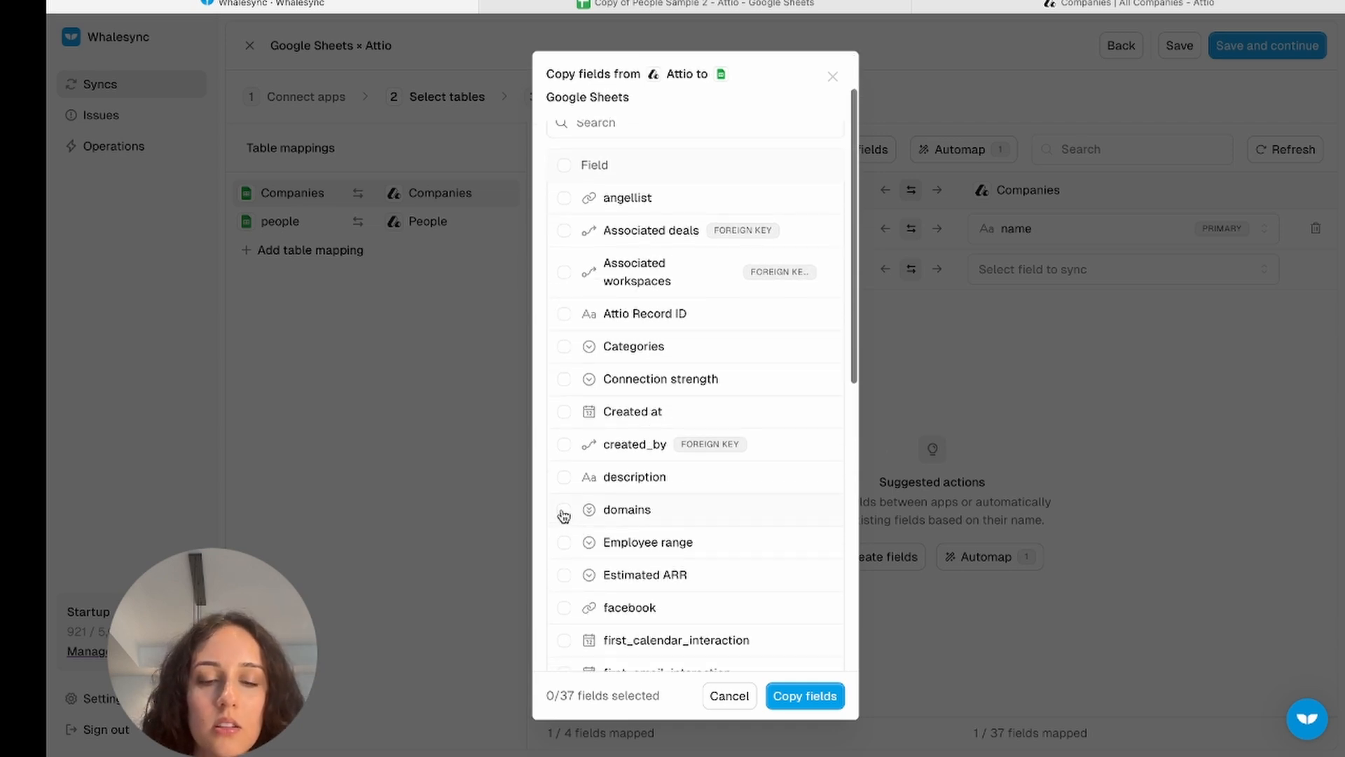
left_click(564, 509)
scroll(565, 516, "down", 3)
scroll(564, 516, "down", 7)
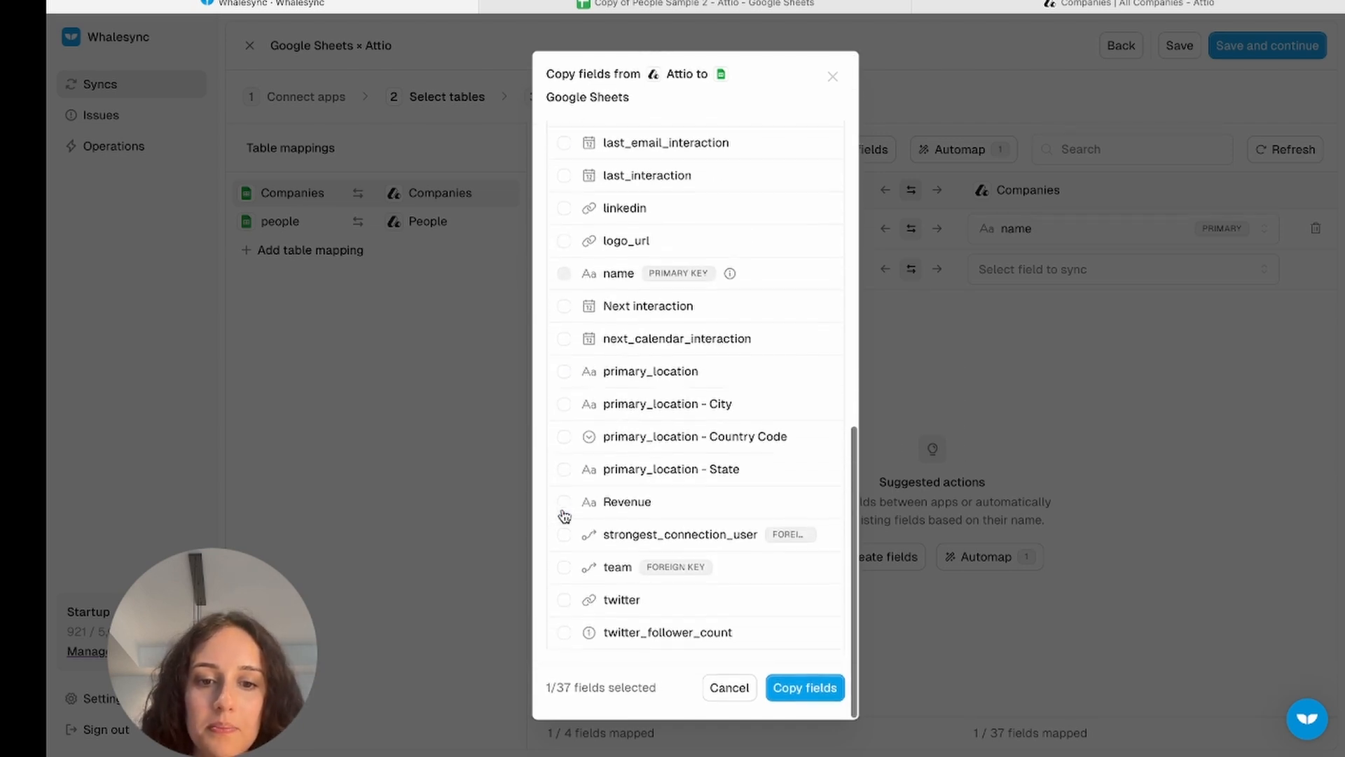
left_click(564, 575)
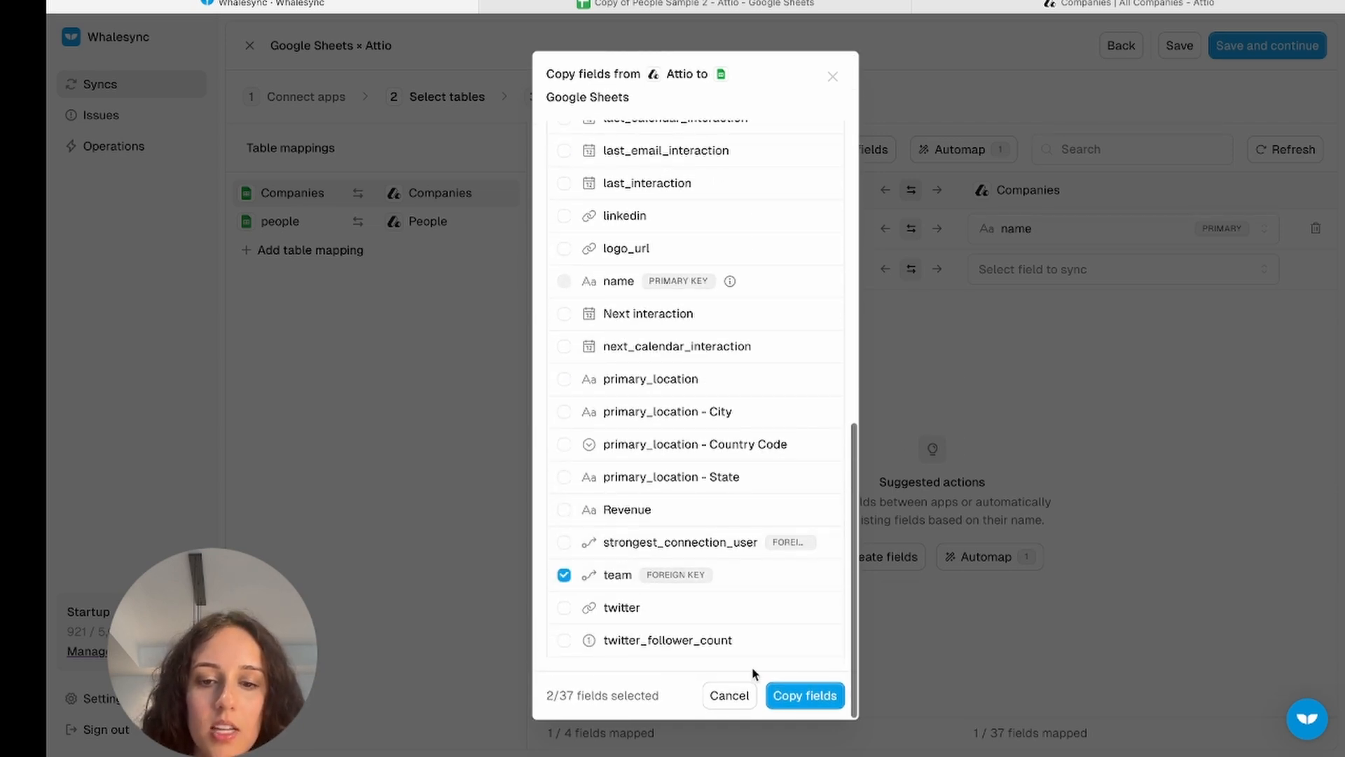
left_click(787, 695)
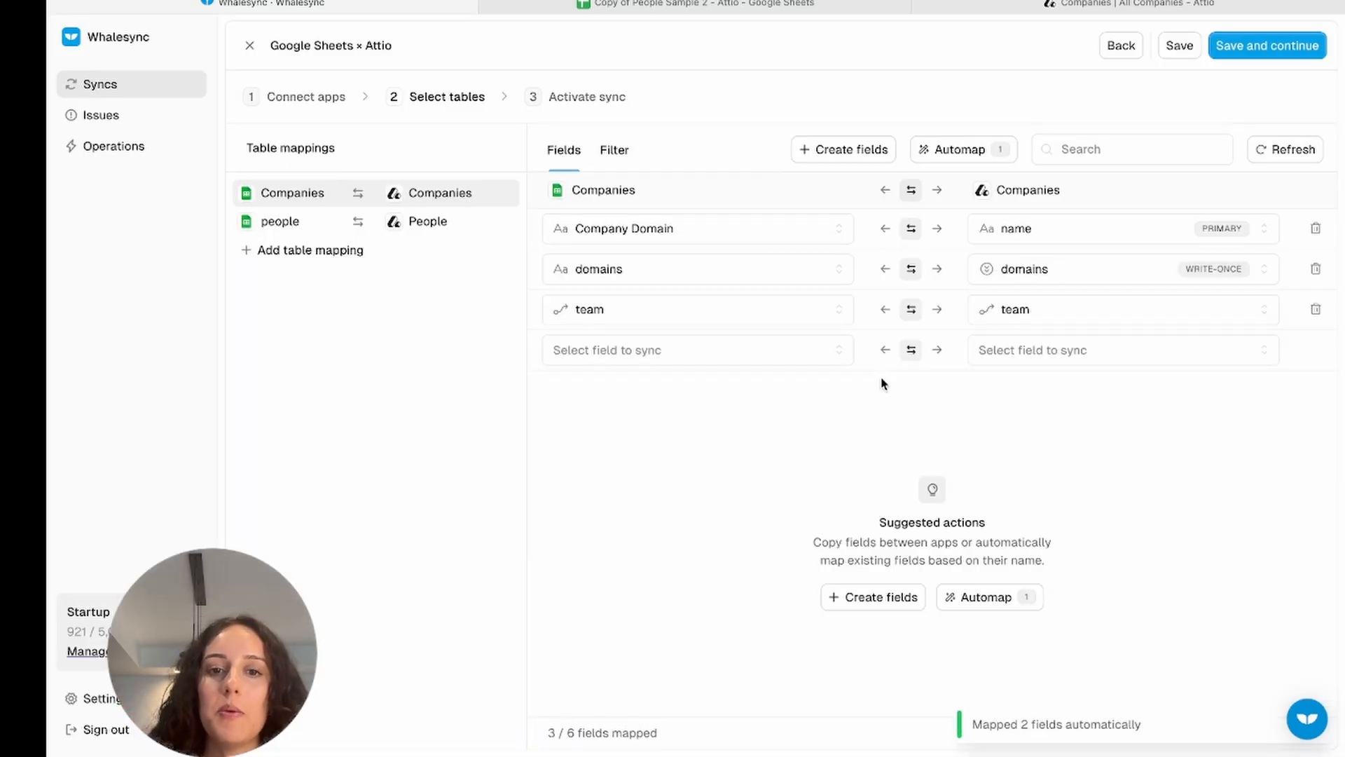
left_click(740, 311)
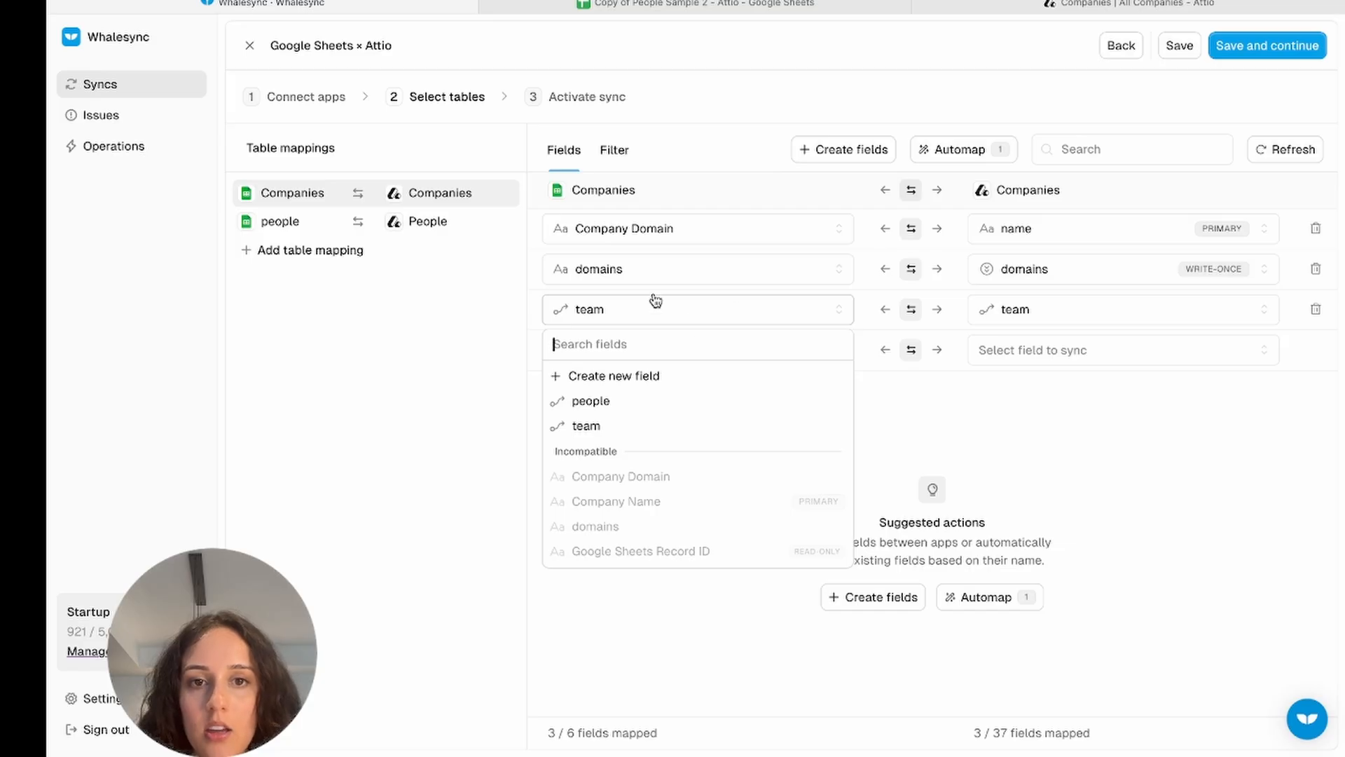
left_click(576, 405)
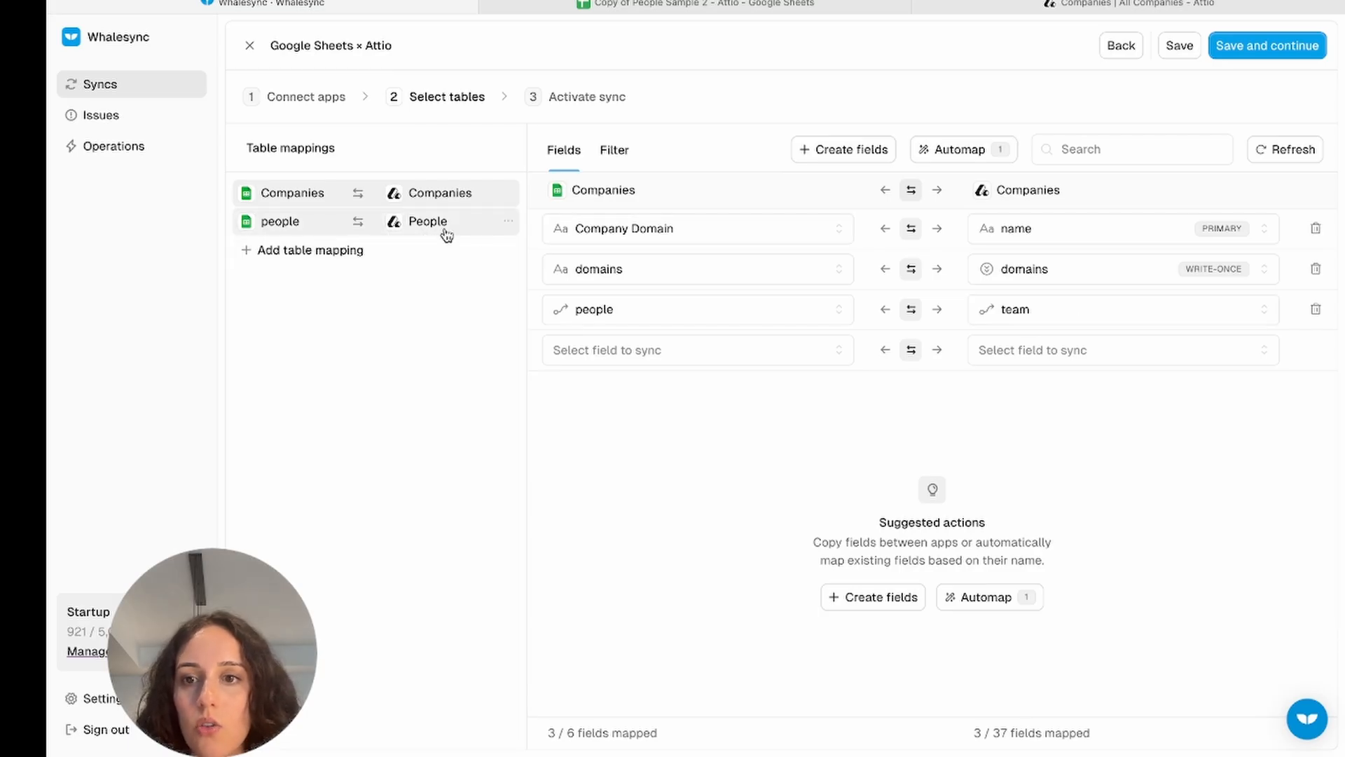
Remove the separate domains row from the Companies mapping and pair the sheet's Company Domain with Attio's domains field
left_click(1043, 234)
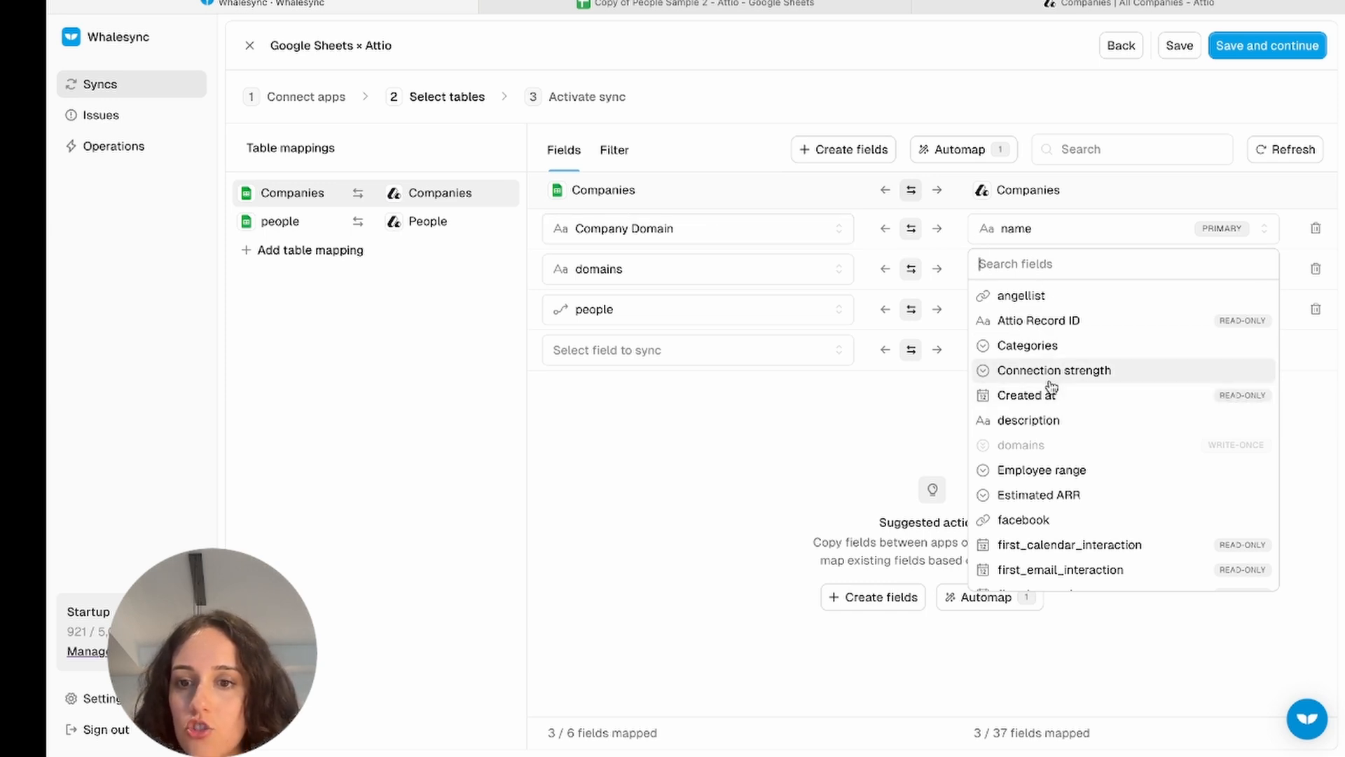
type("dom")
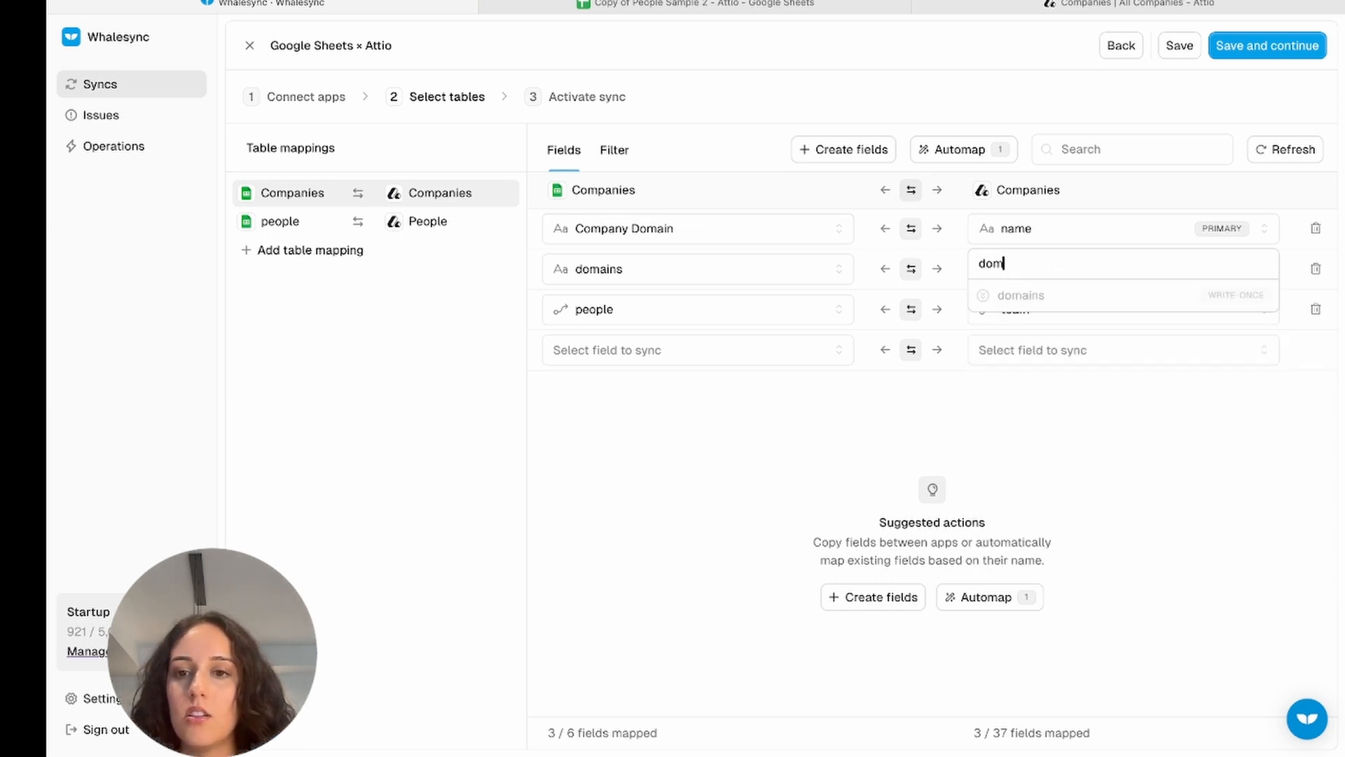
key("BackSpace")
key("BackSpace")
key("BackSpace")
key("BackSpace")
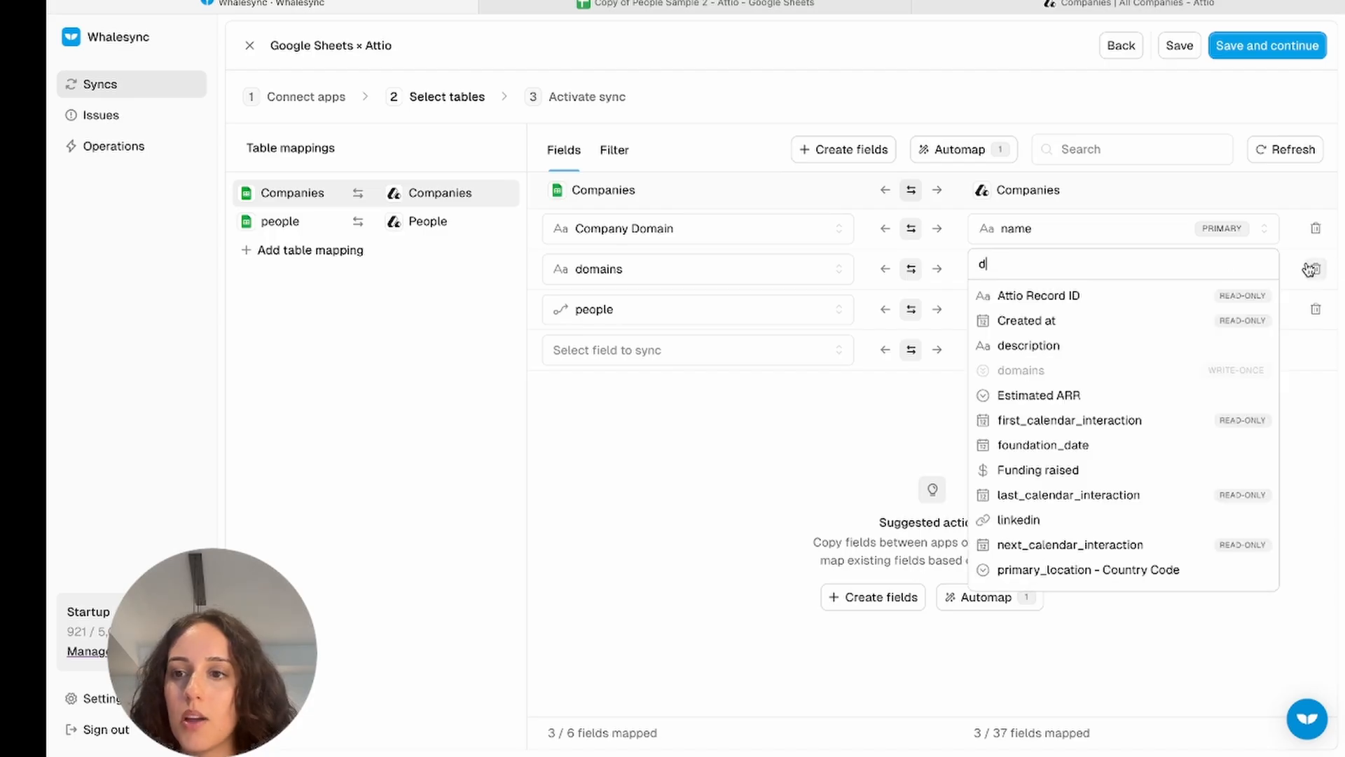
left_click(1317, 271)
left_click(1129, 231)
type("ddom")
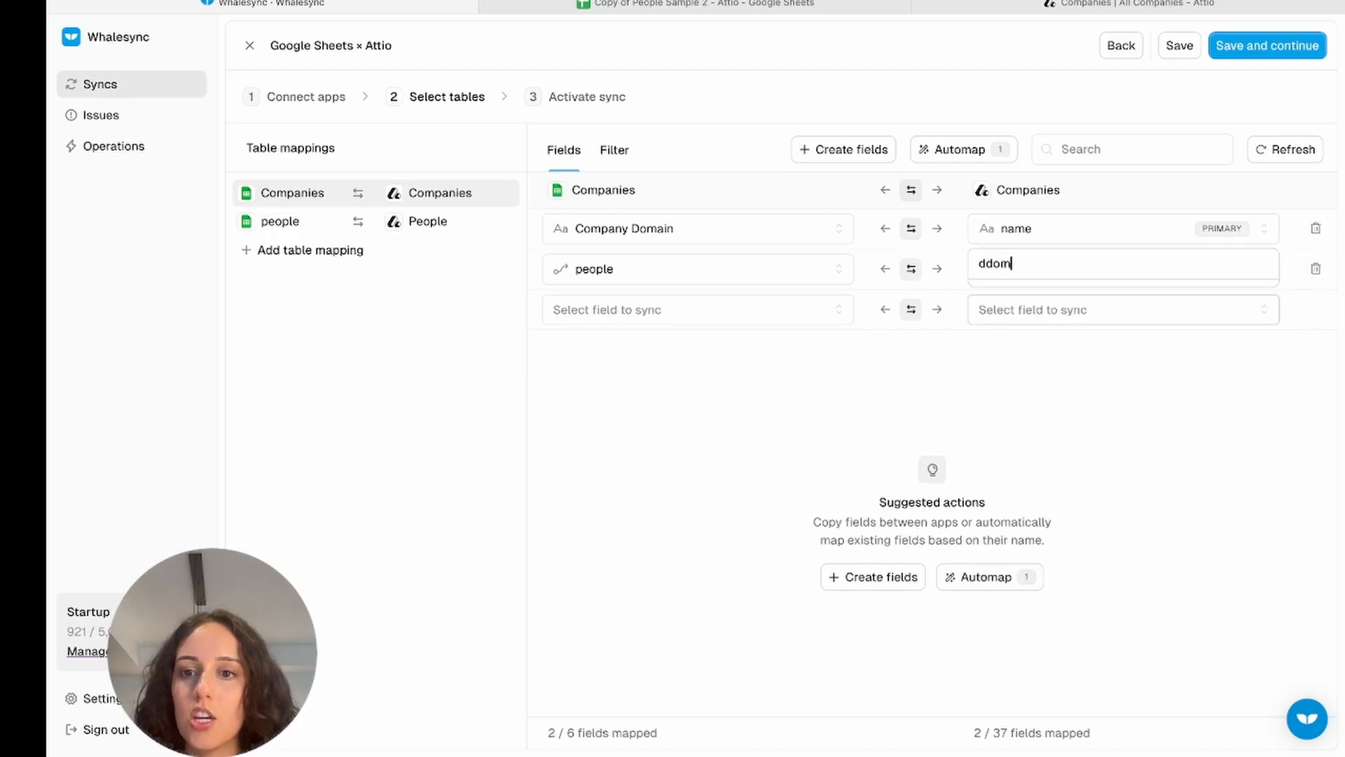
key("BackSpace")
key("BackSpace")
key("BackSpace")
type("om")
left_click(1041, 295)
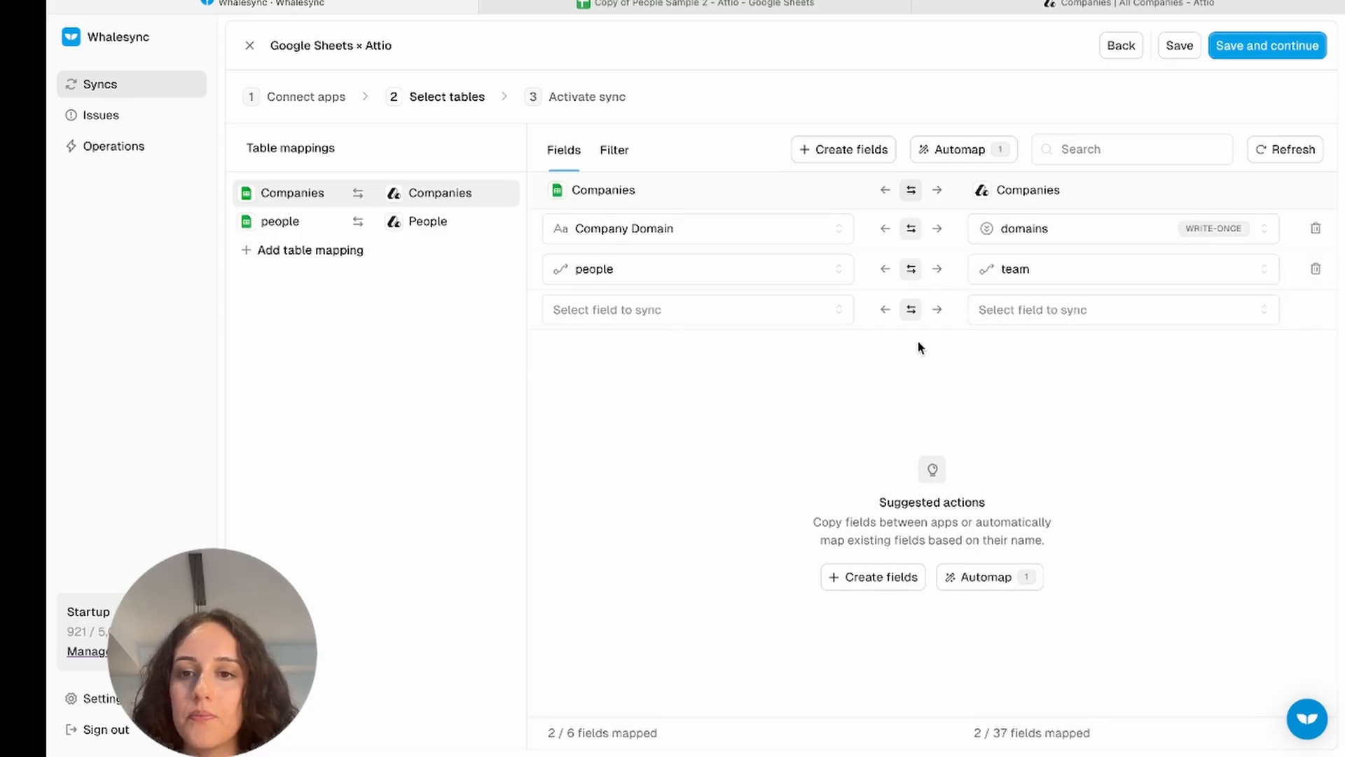
Add a field pair to the Companies mapping that matches Company Name with Attio's name field
left_click(783, 316)
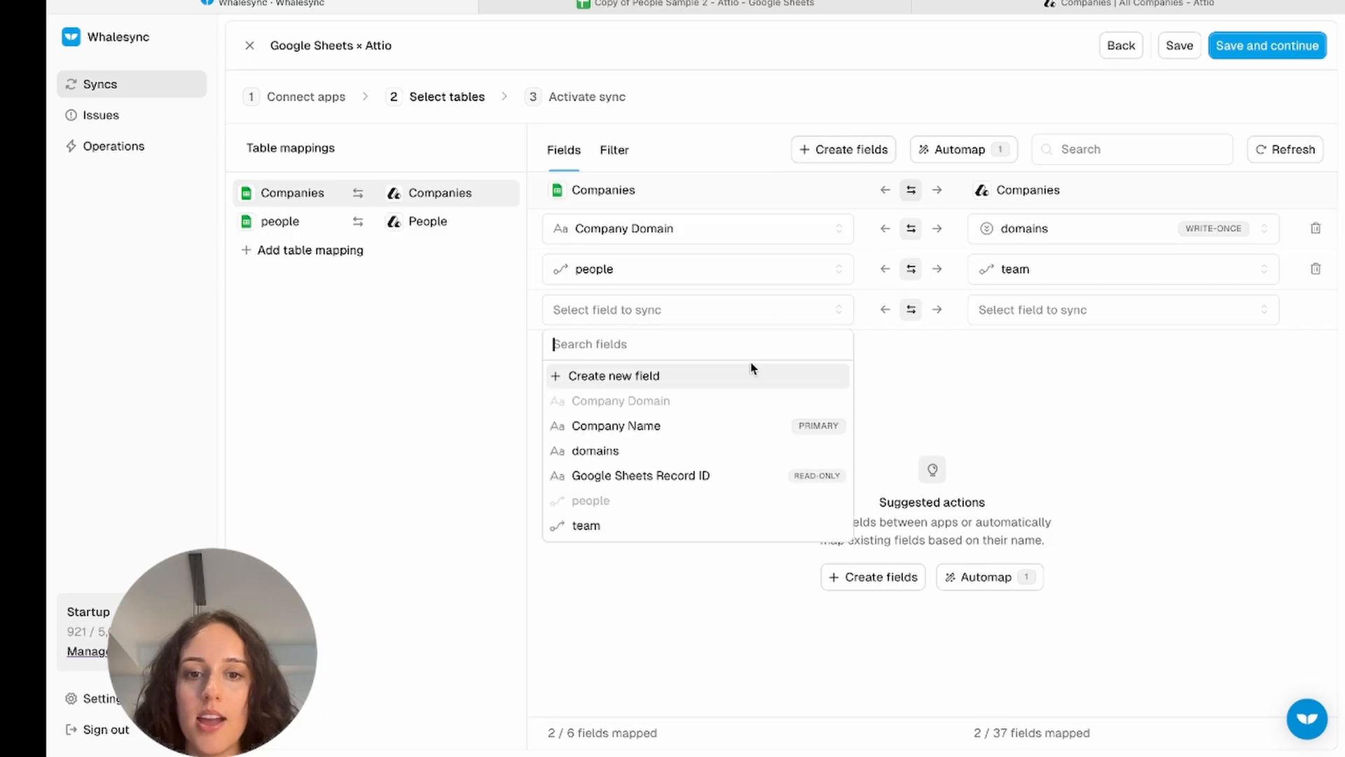
left_click(729, 429)
left_click(1097, 309)
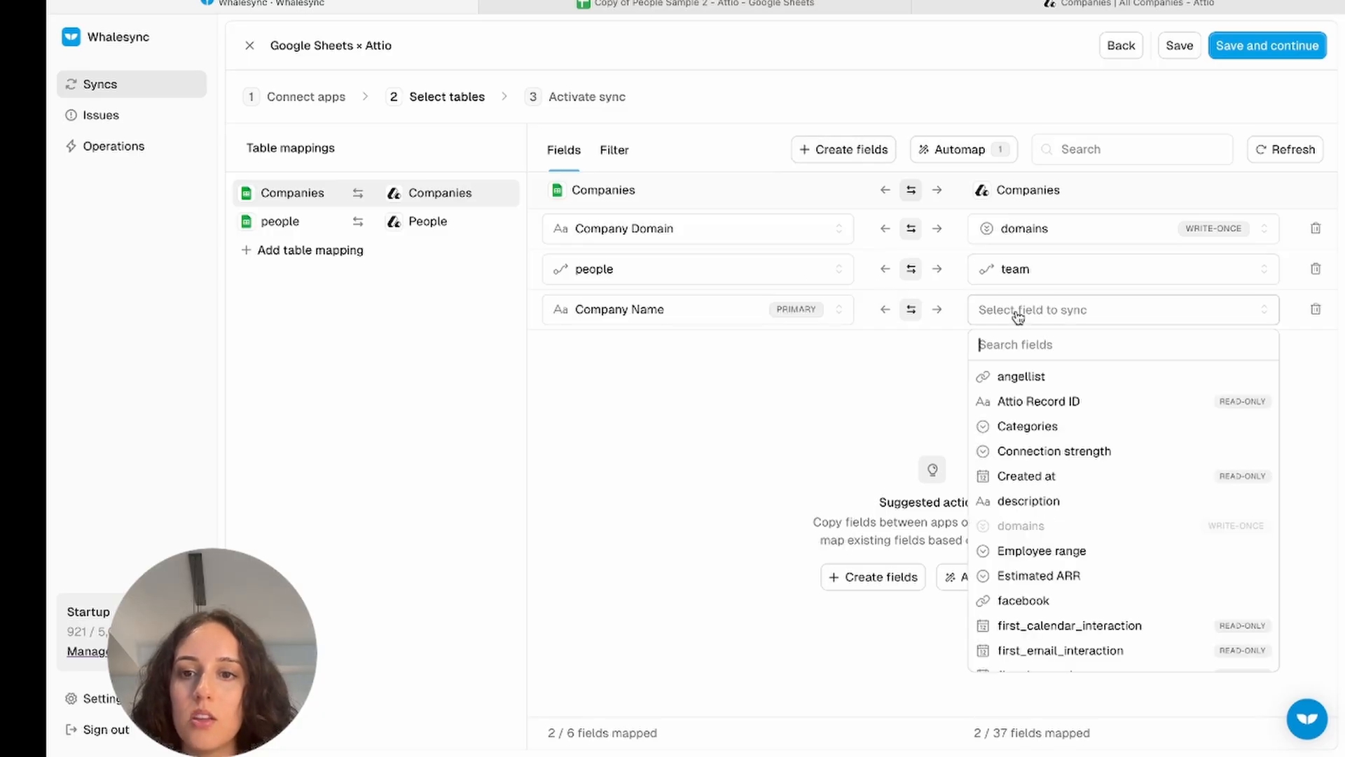
type("name")
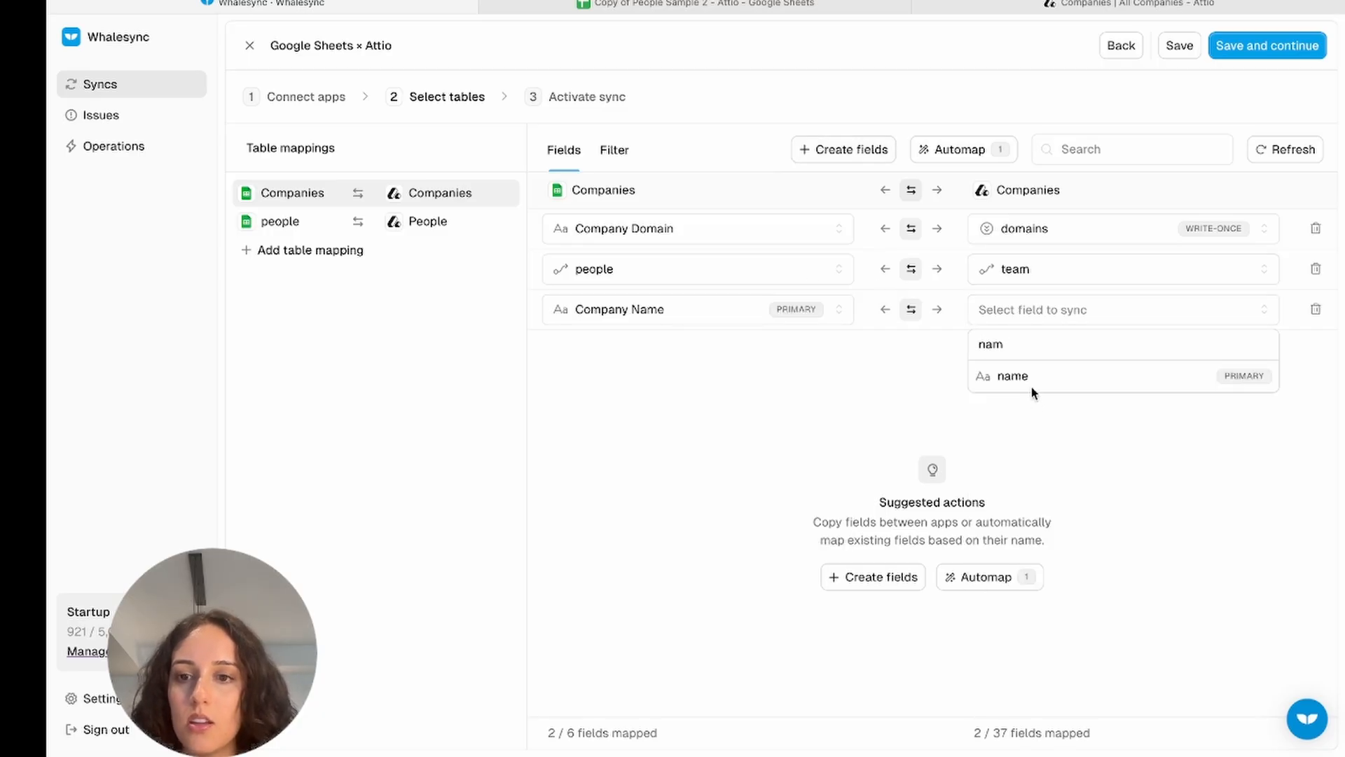
left_click(1031, 378)
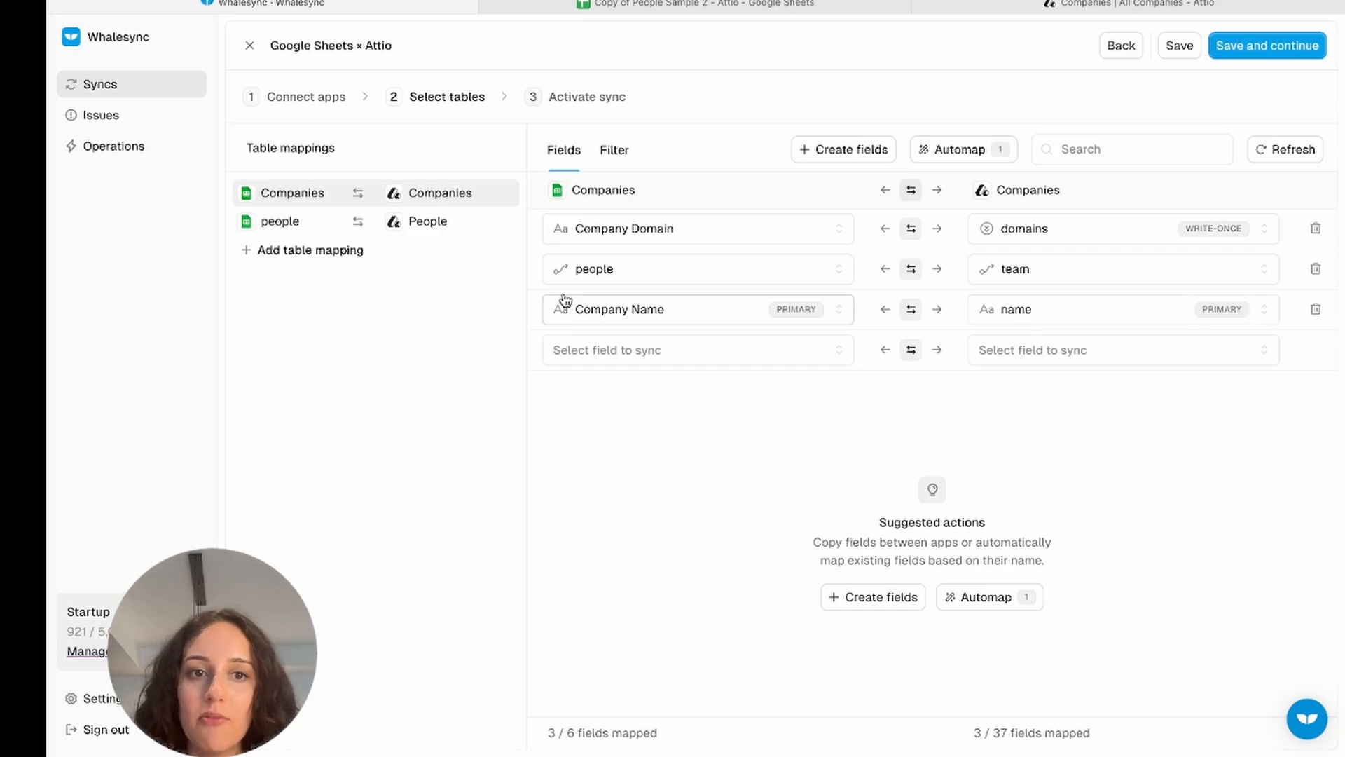
Add a filter to the people mapping requiring email_addresses "is not empty", and switch the condition's field to Job Title
left_click(343, 214)
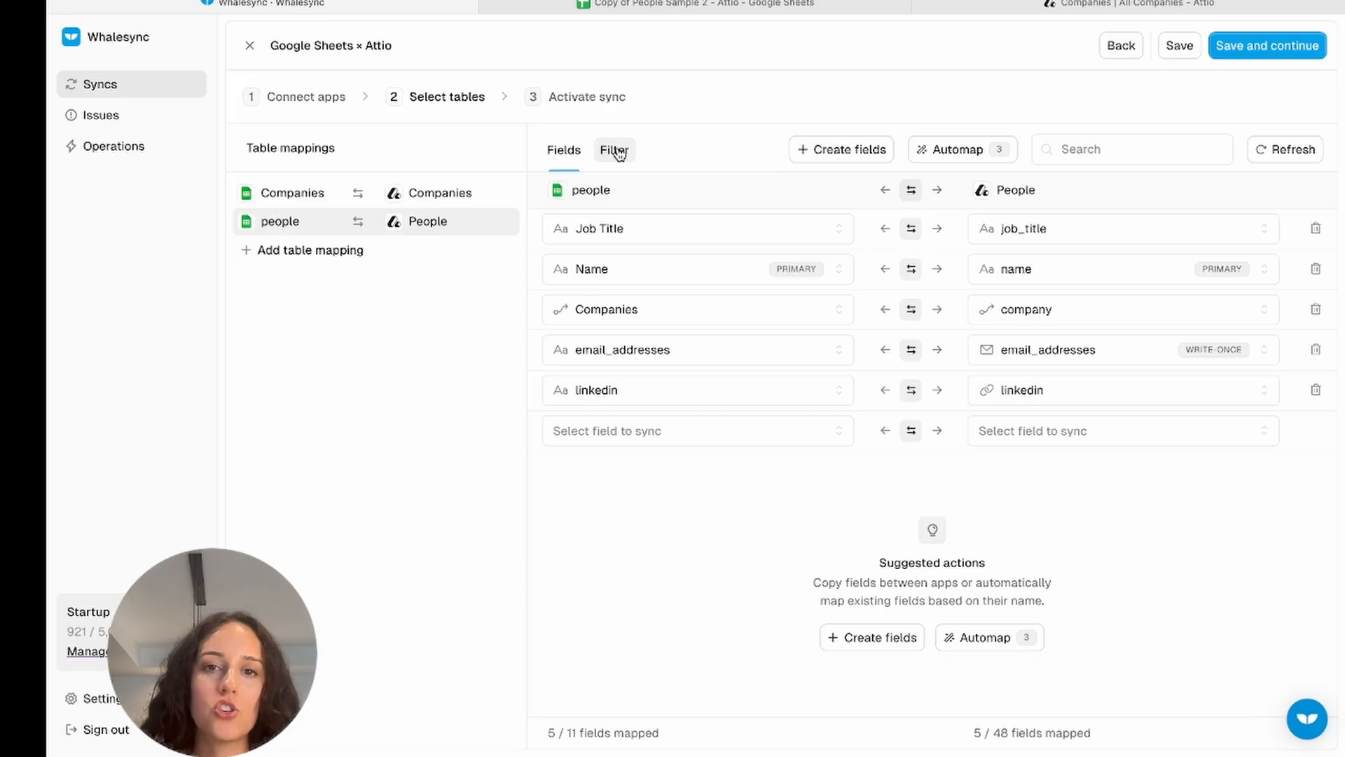
left_click(617, 151)
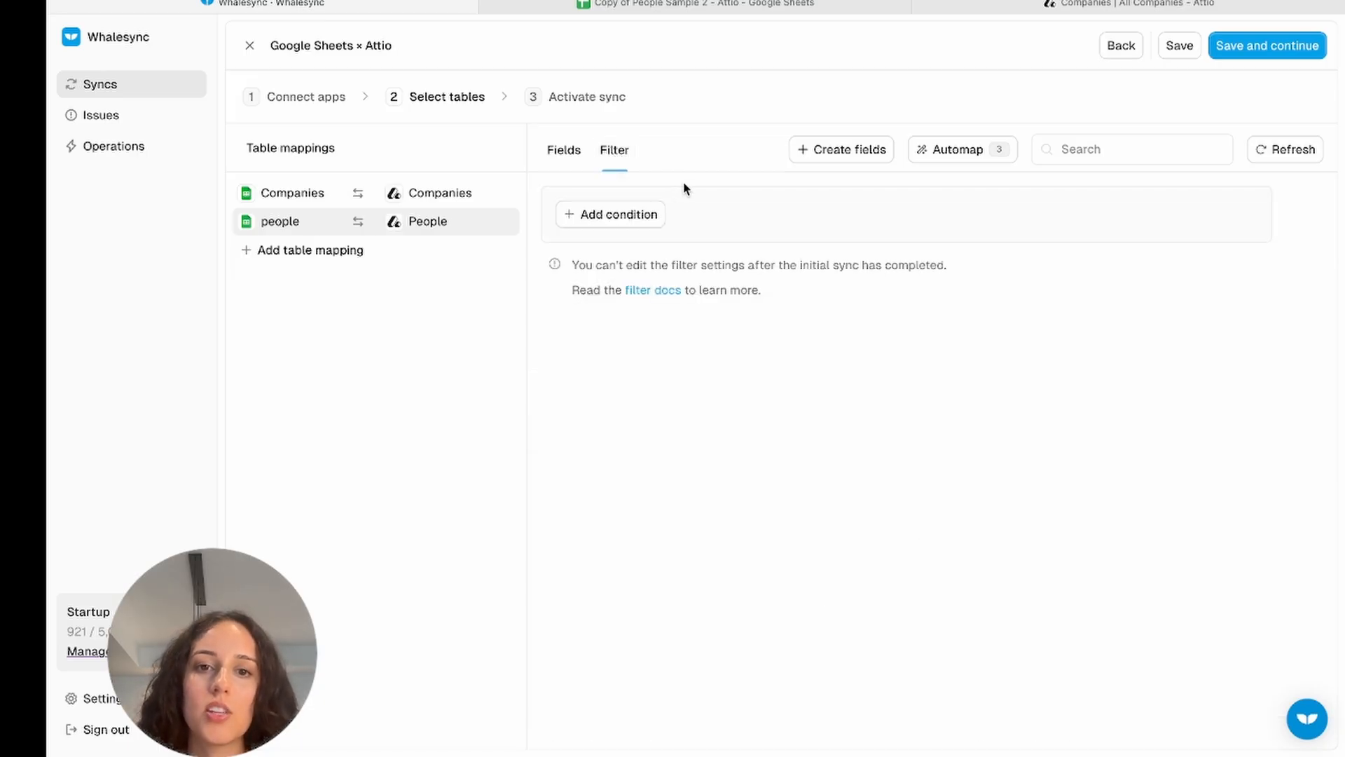
left_click(611, 215)
left_click(714, 251)
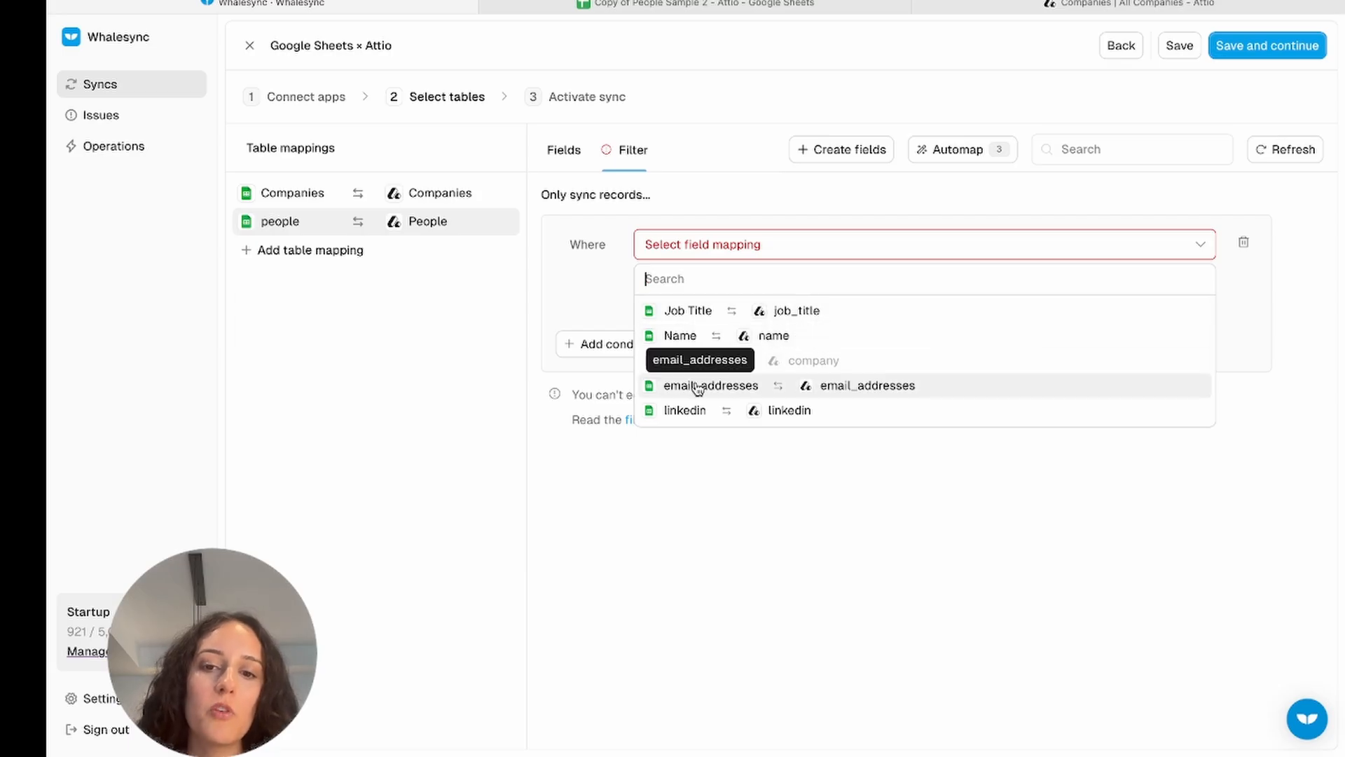
left_click(728, 387)
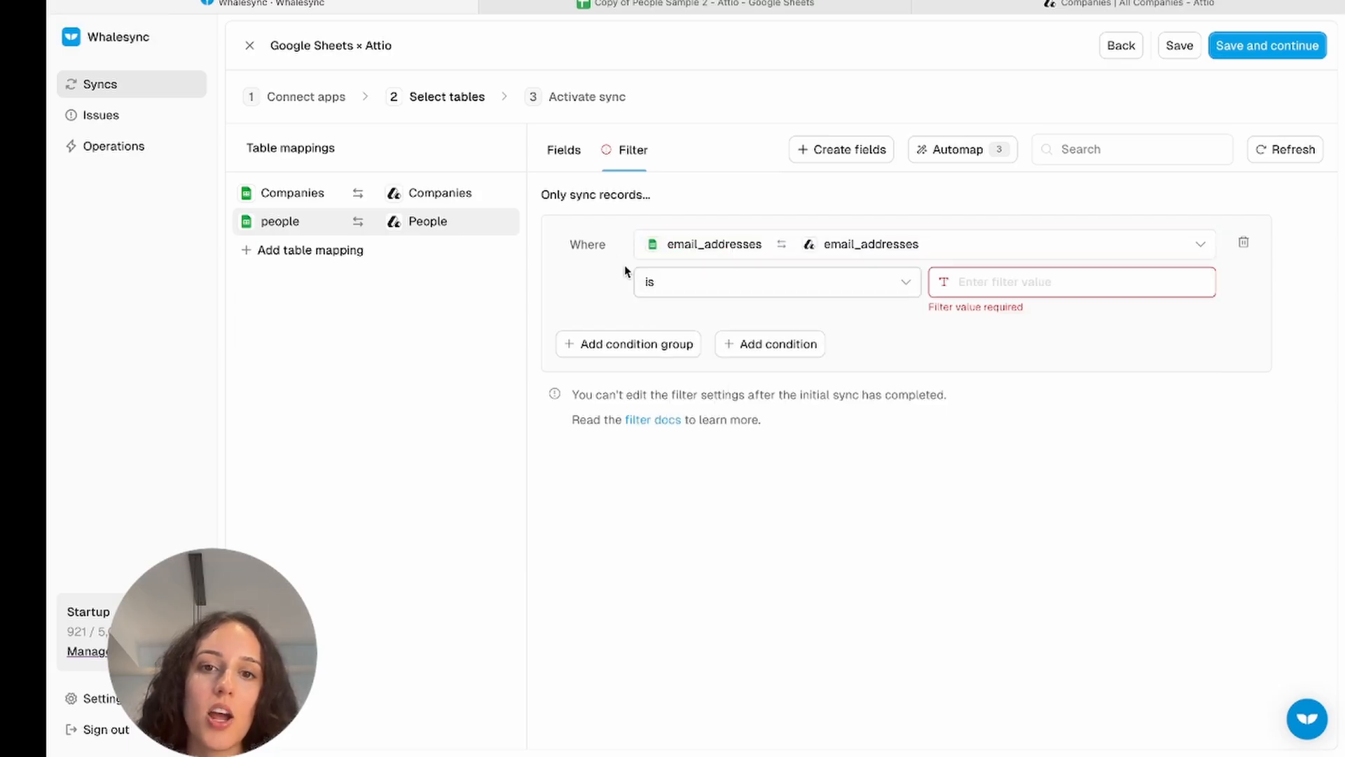
left_click(704, 290)
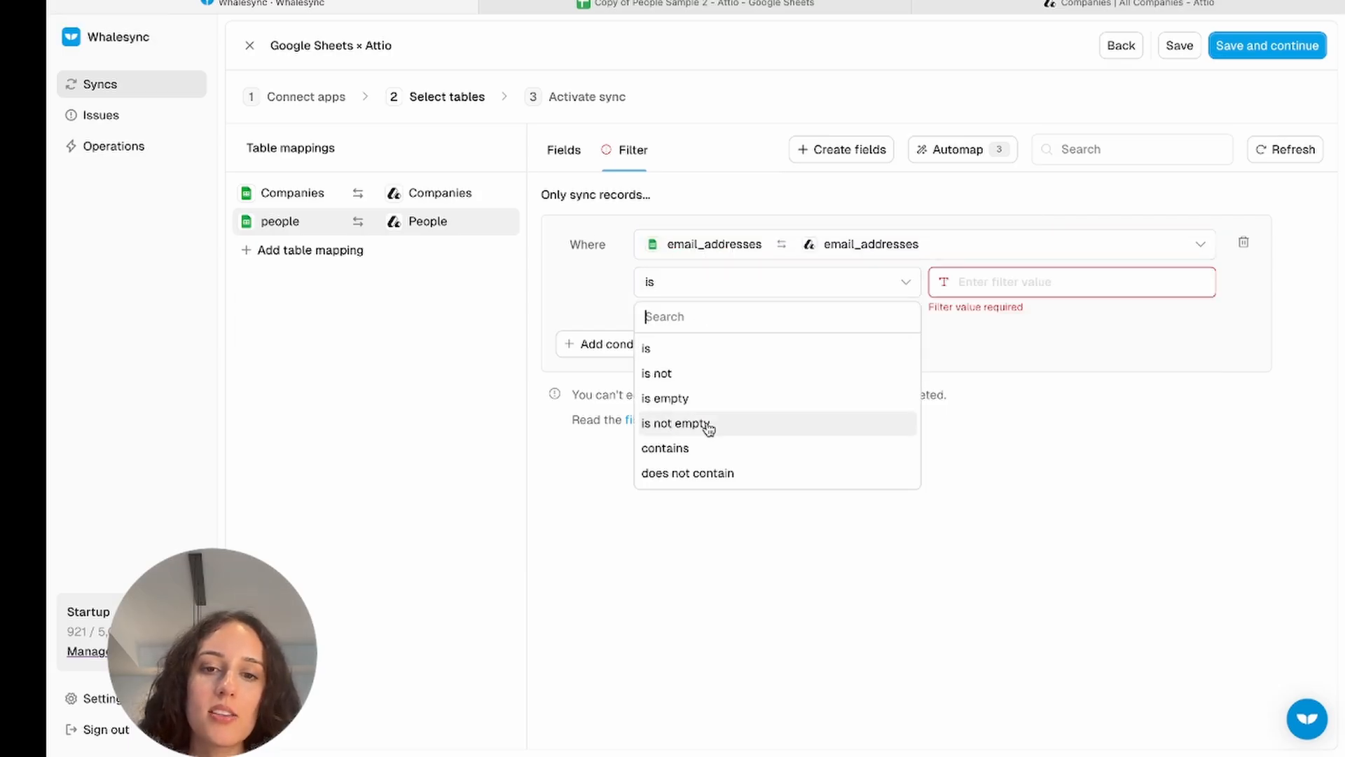
left_click(705, 424)
left_click(709, 244)
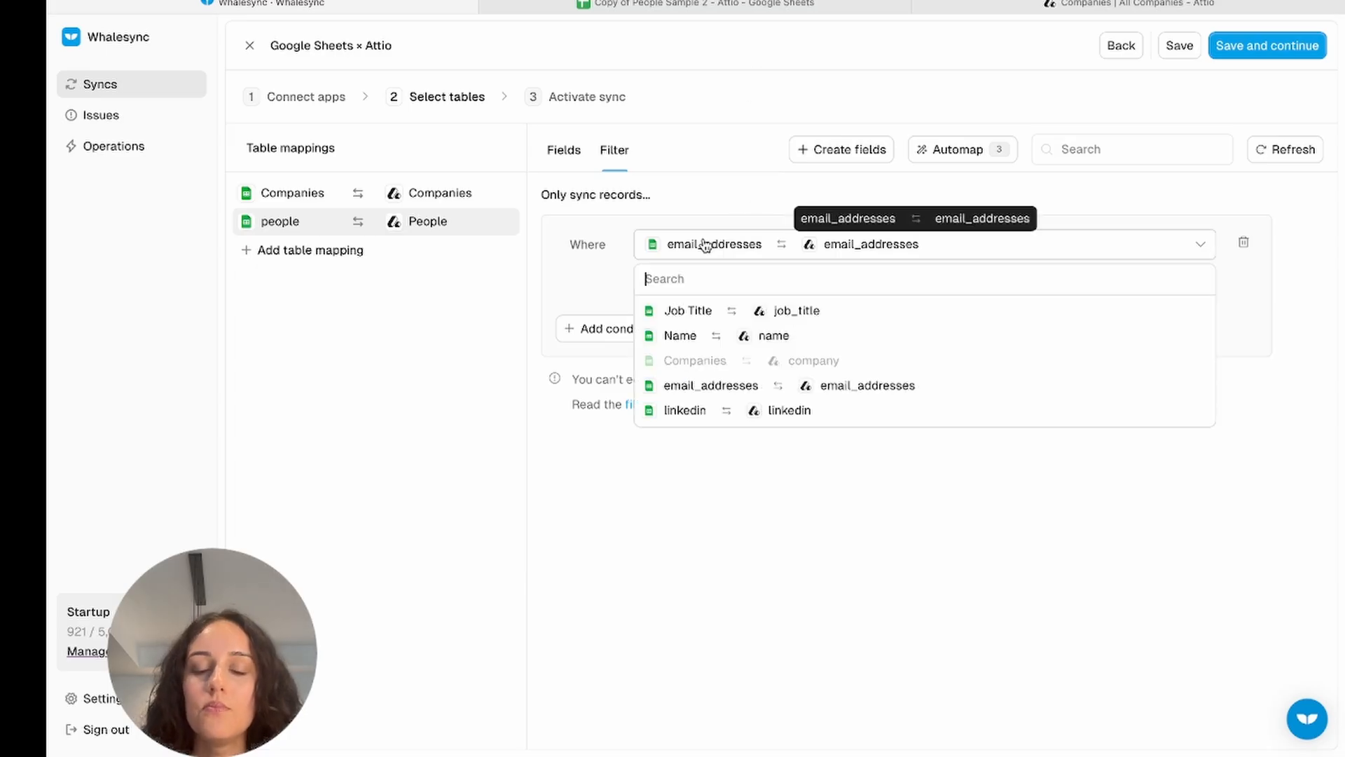
left_click(694, 314)
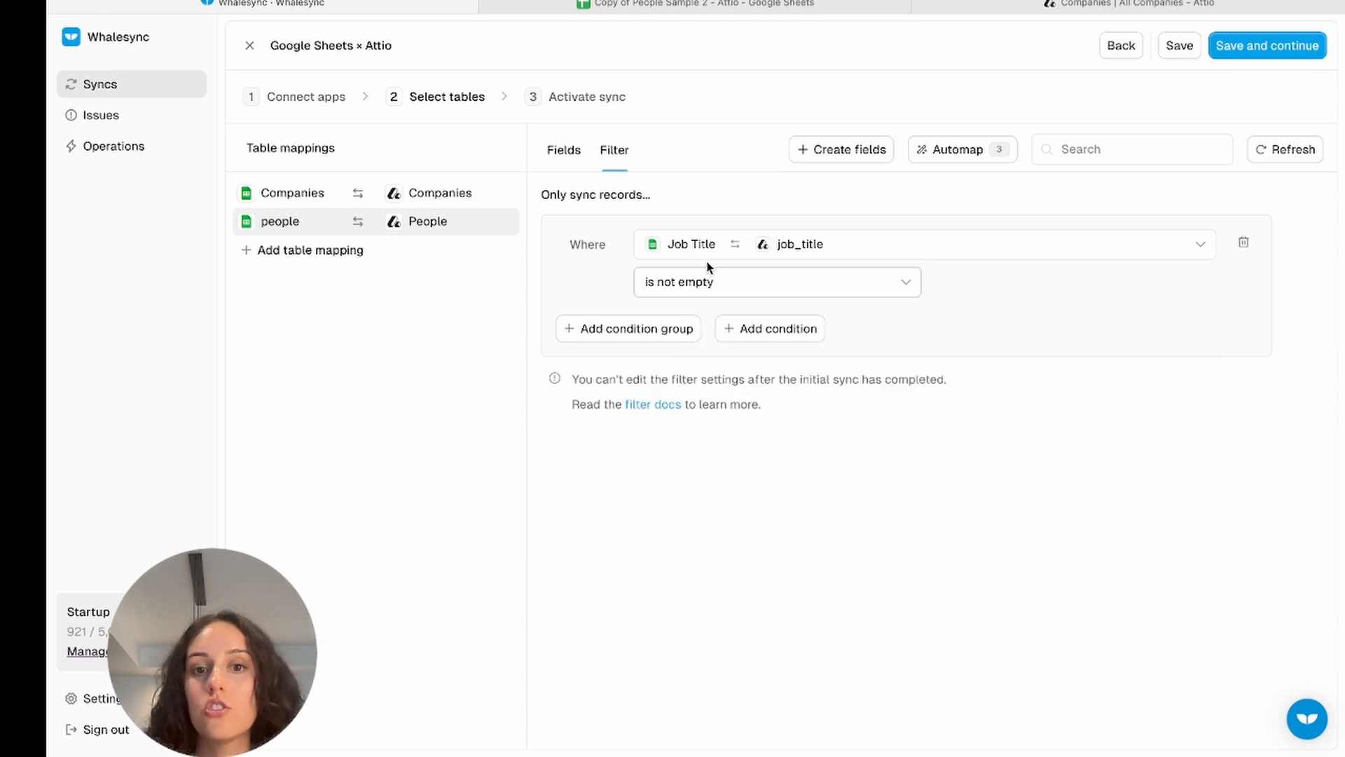
Set the people filter's Job Title condition to "contains", and delete the condition from the filter
left_click(766, 282)
left_click(694, 452)
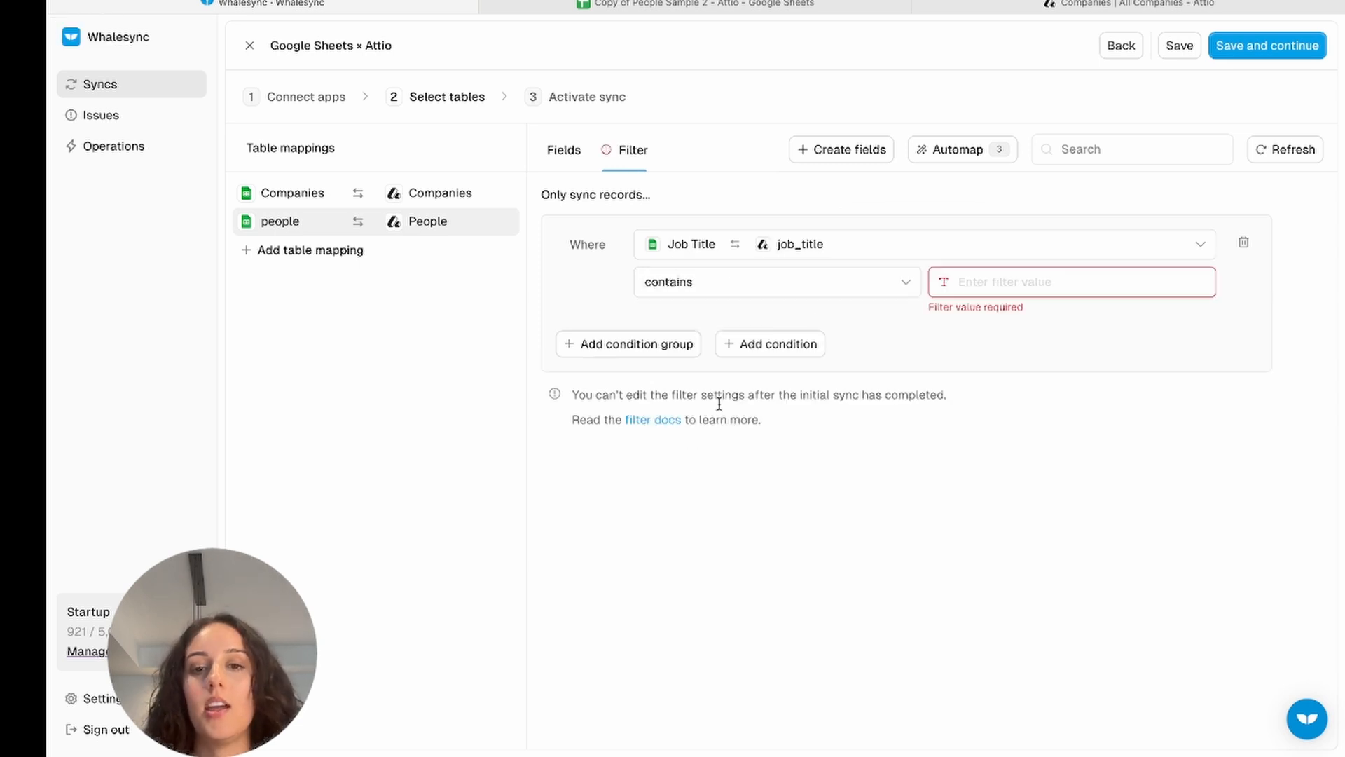
left_click(1025, 283)
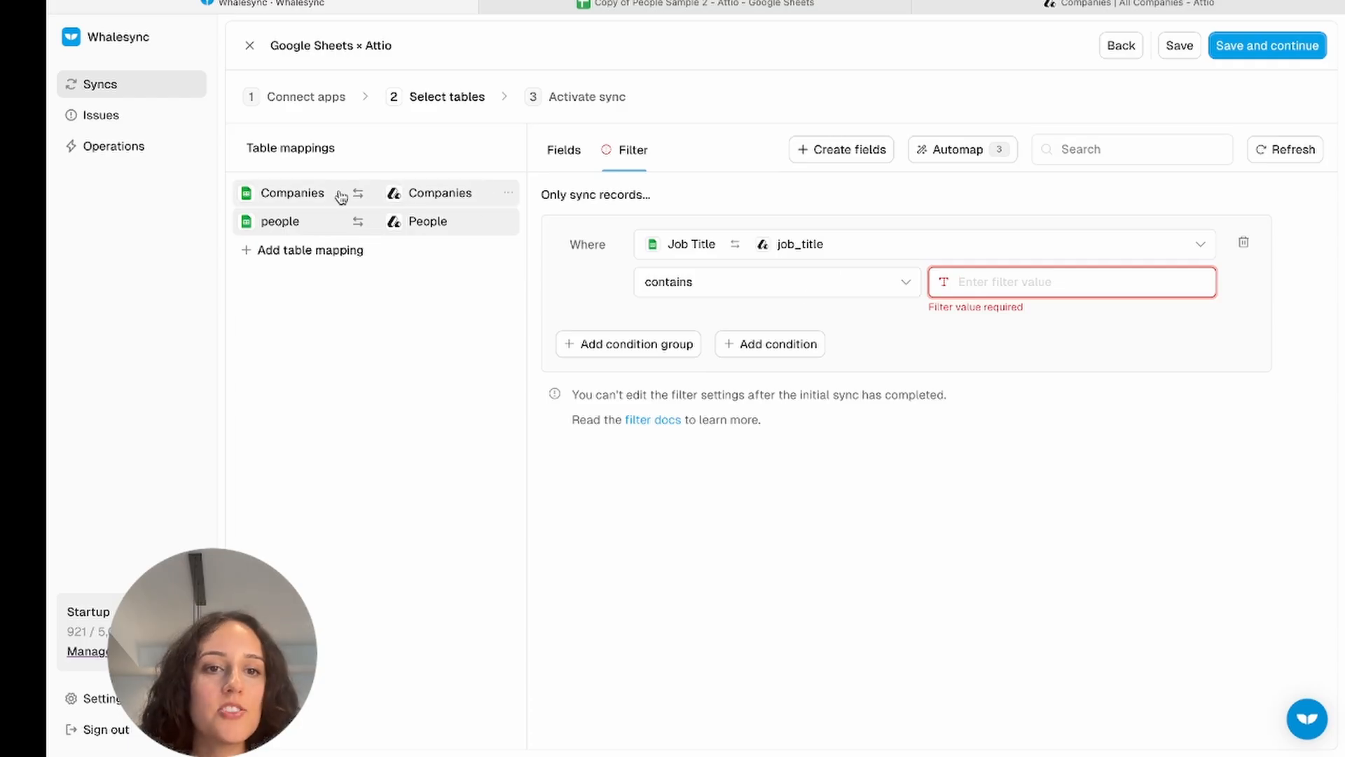
left_click(1245, 243)
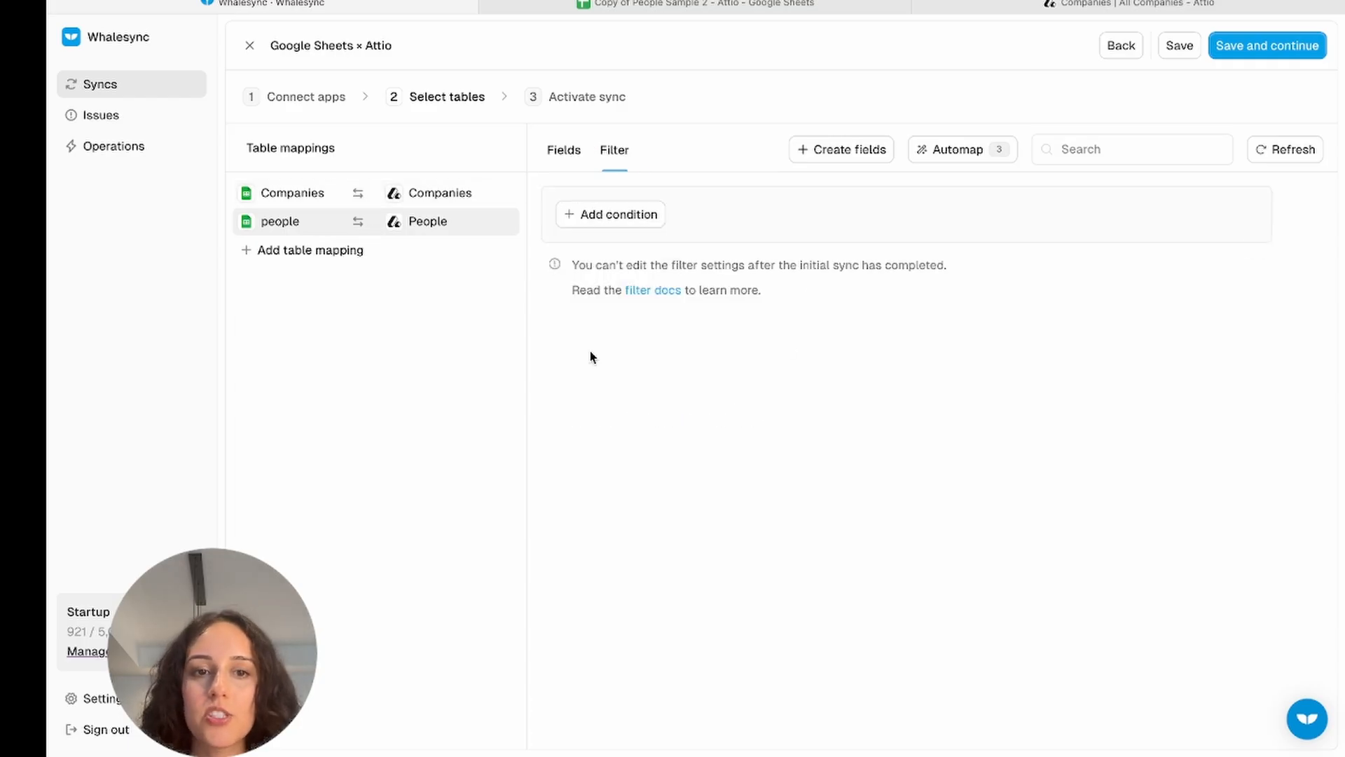
Review the people table's field mappings against the sheet, and save the table setup to continue to sync activation
left_click(323, 194)
left_click(636, 3)
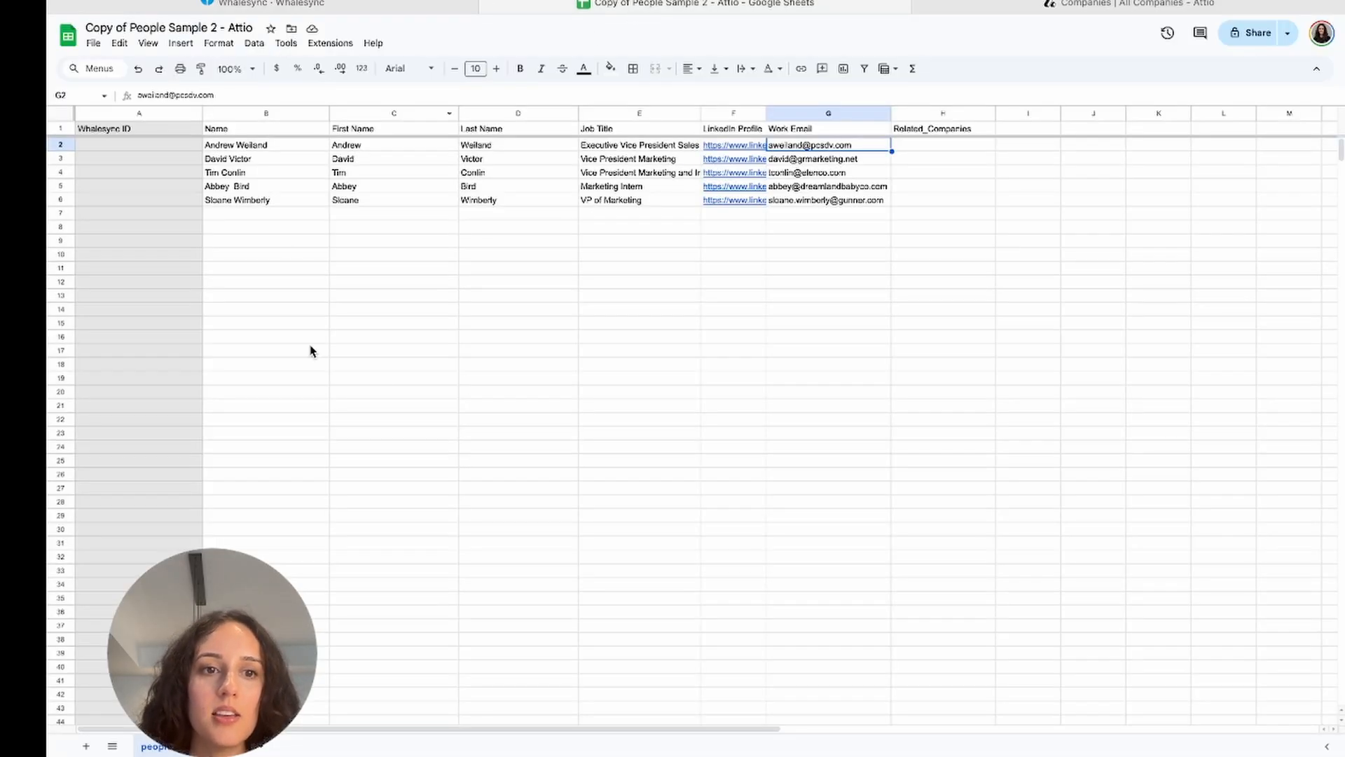
left_click(442, 8)
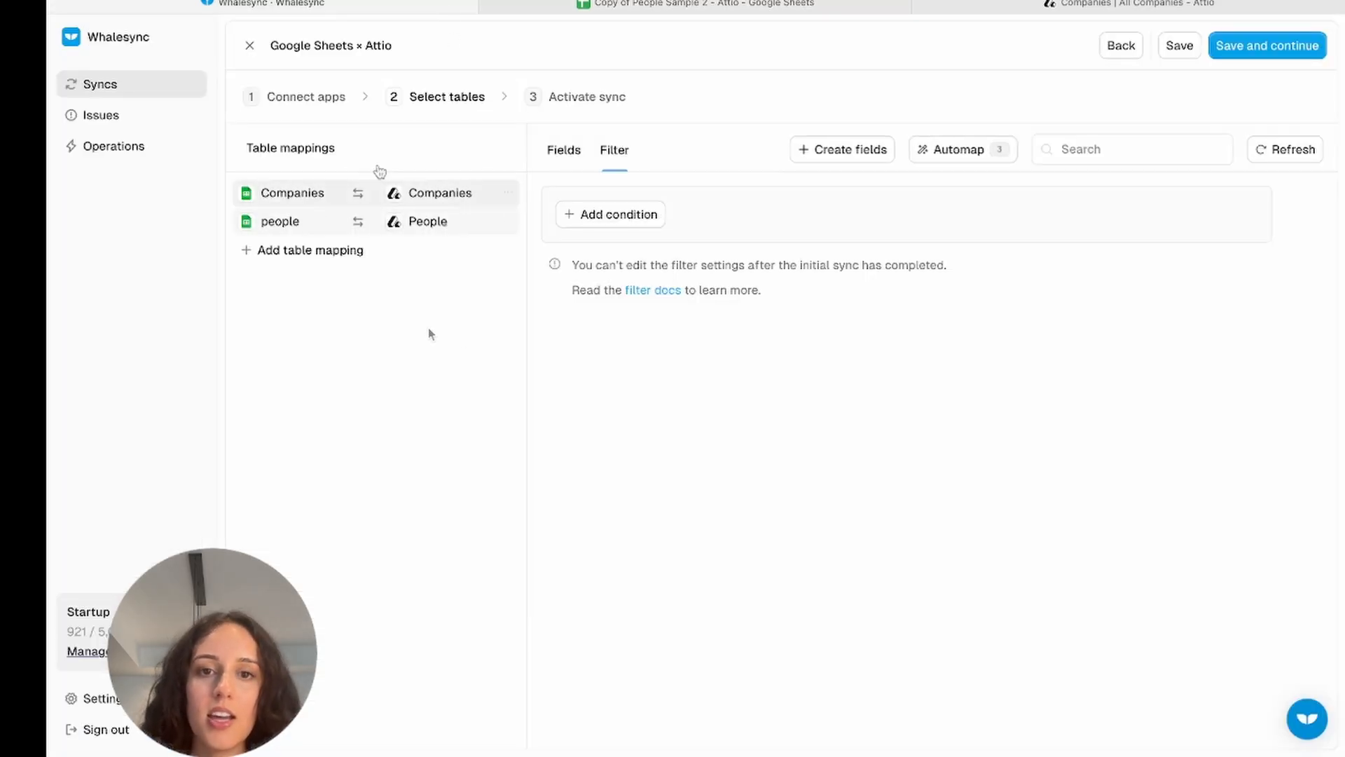
left_click(378, 221)
left_click(564, 149)
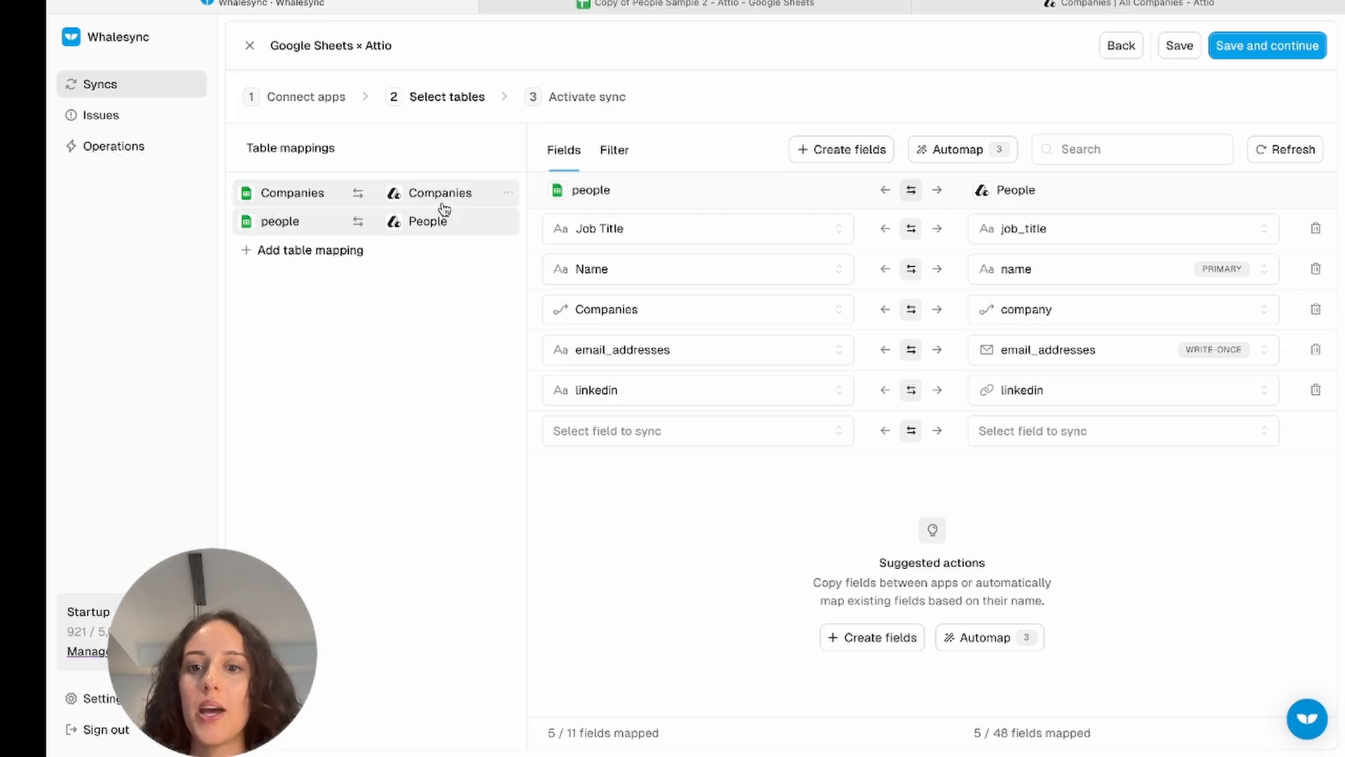
left_click(1263, 54)
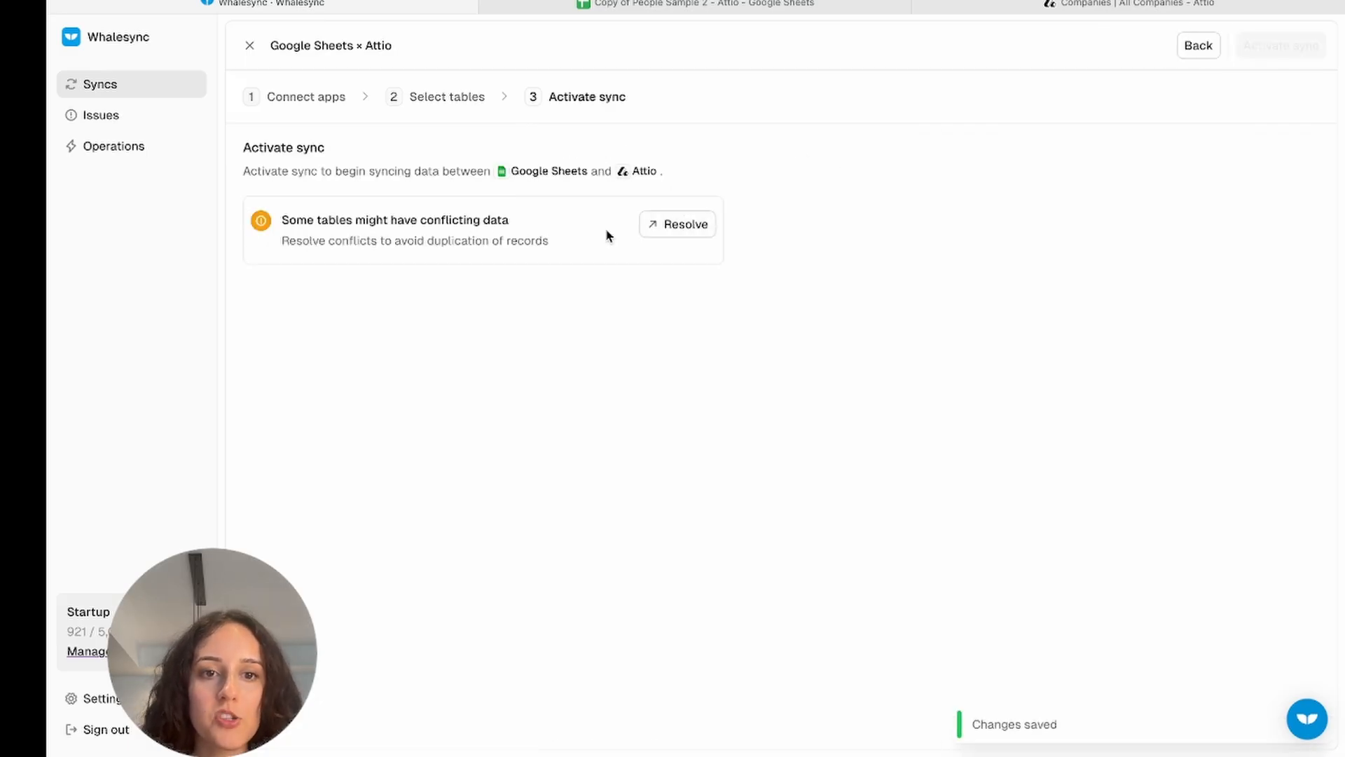
Resolve the potential data conflicts by scanning the existing records in both tables and confirming the initial sync review
left_click(683, 238)
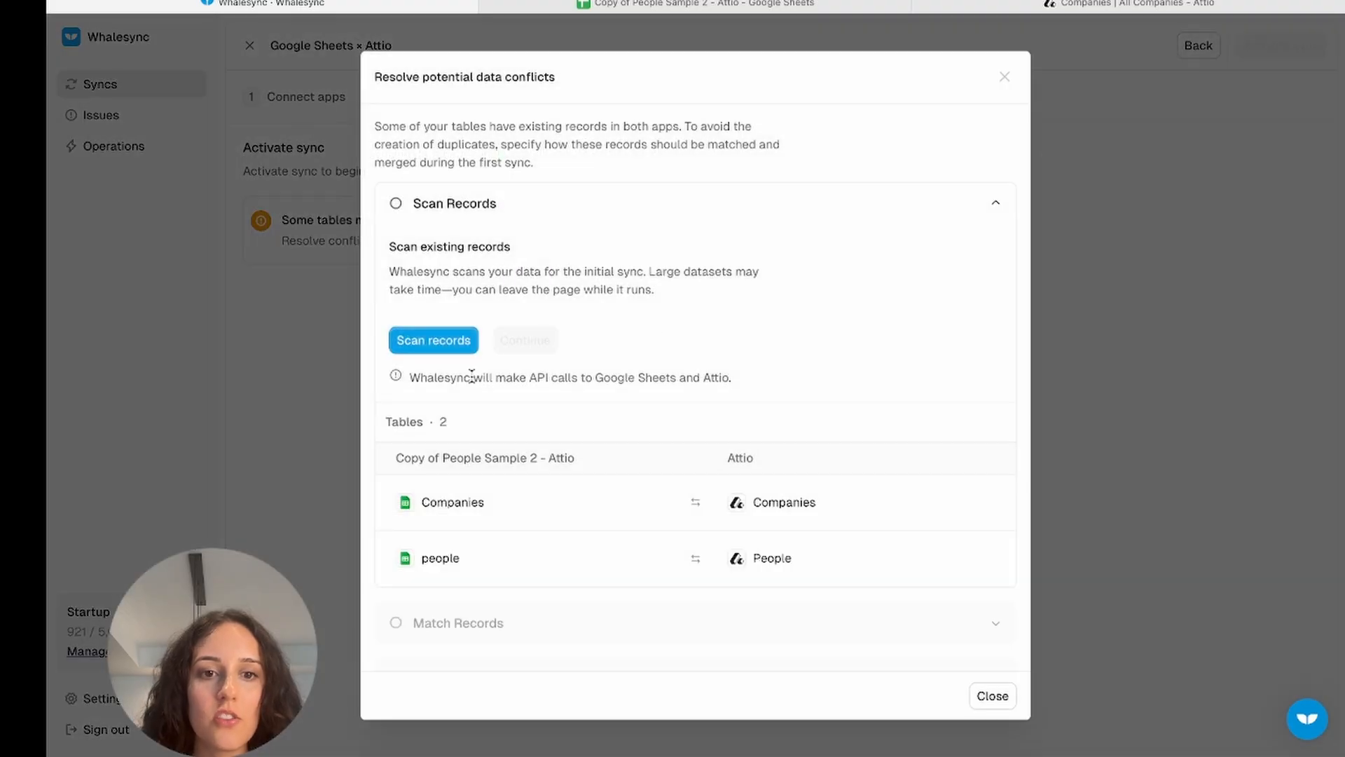
left_click(430, 341)
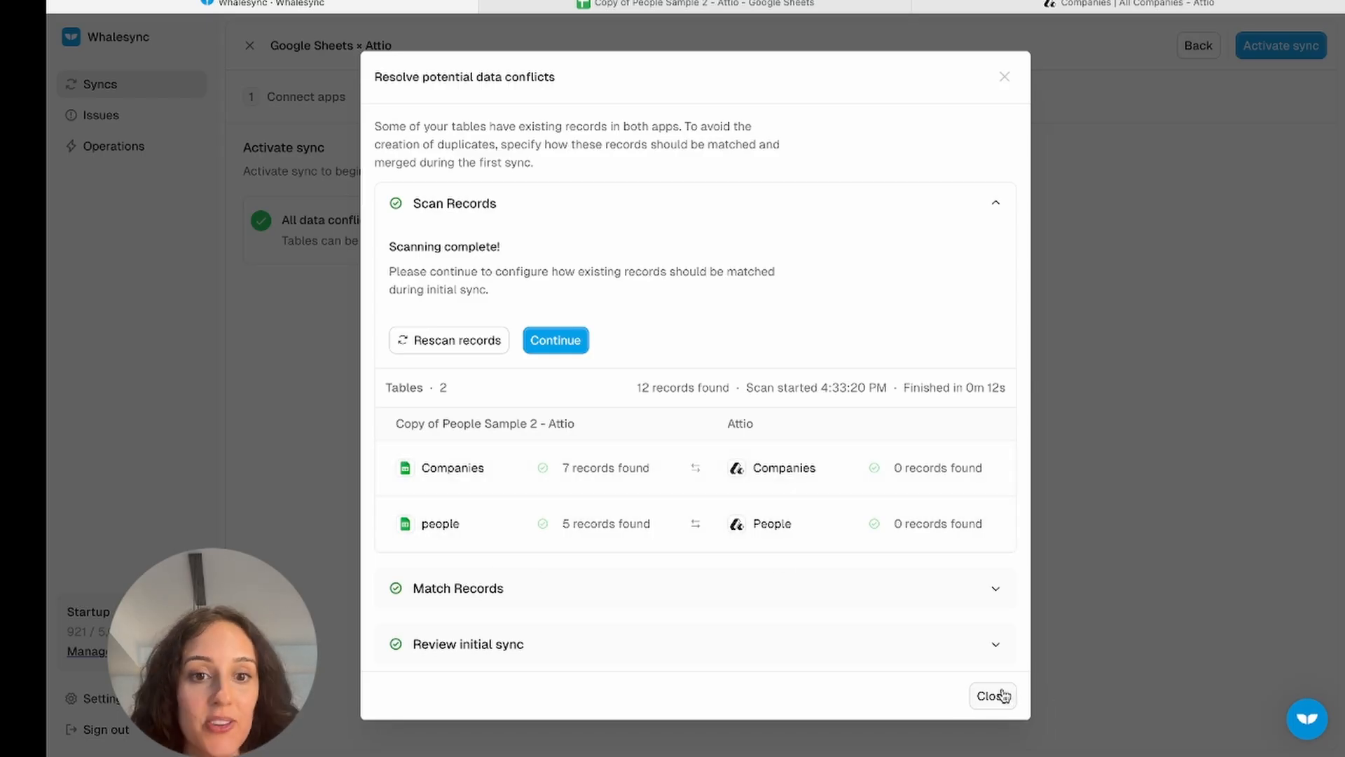
left_click(567, 345)
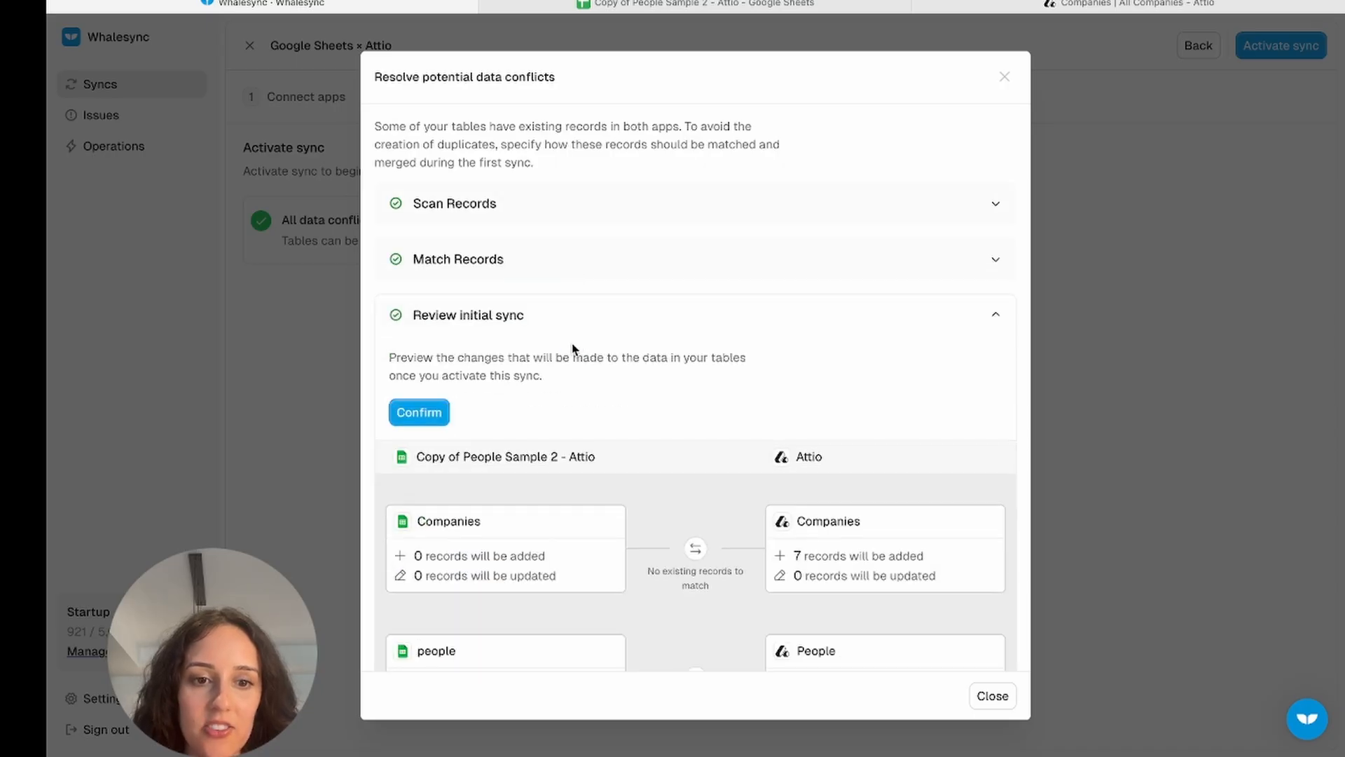
left_click(423, 418)
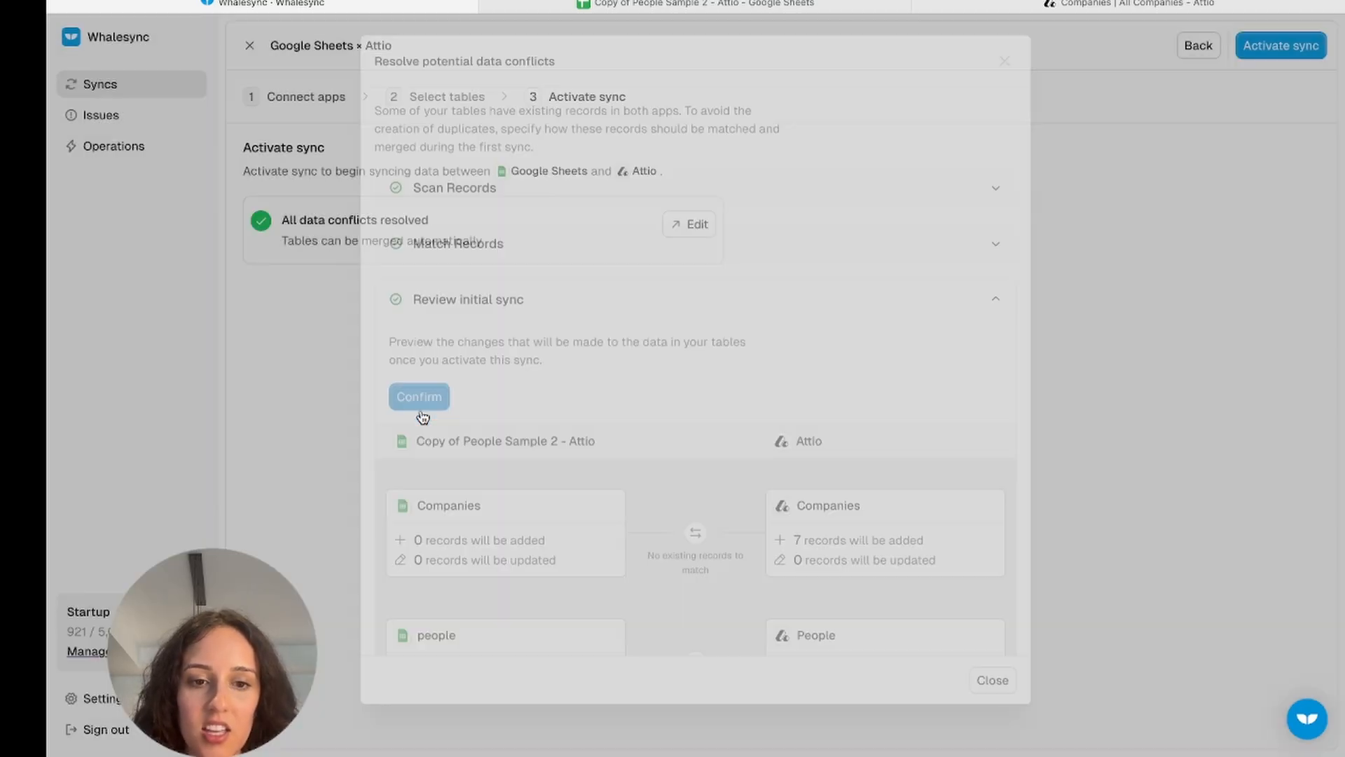
Switch to Google Sheets and copy the people sheet's Whalesync IDs from A2:A6 into Related_People D2:D6 on the Companies sheet
left_click(703, 14)
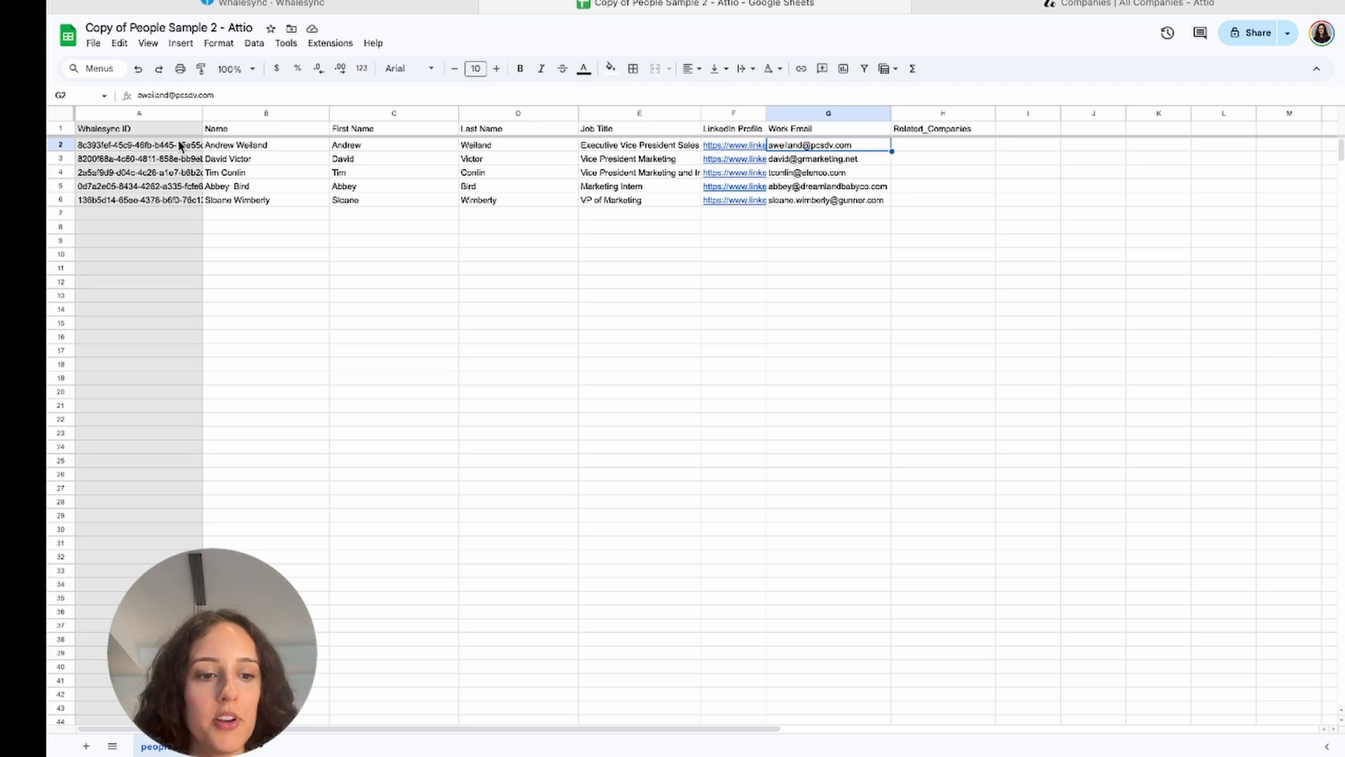
left_click_drag(180, 143, 185, 204)
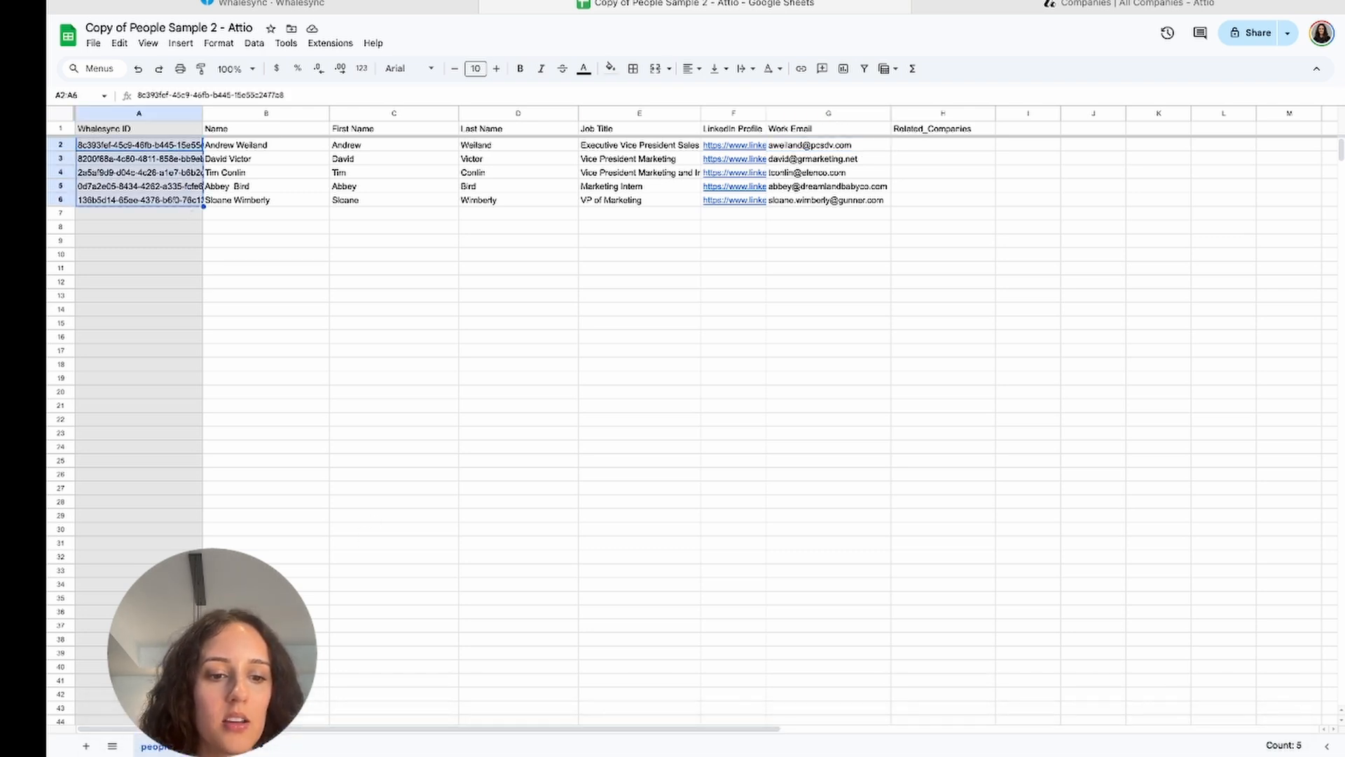
left_click(236, 752)
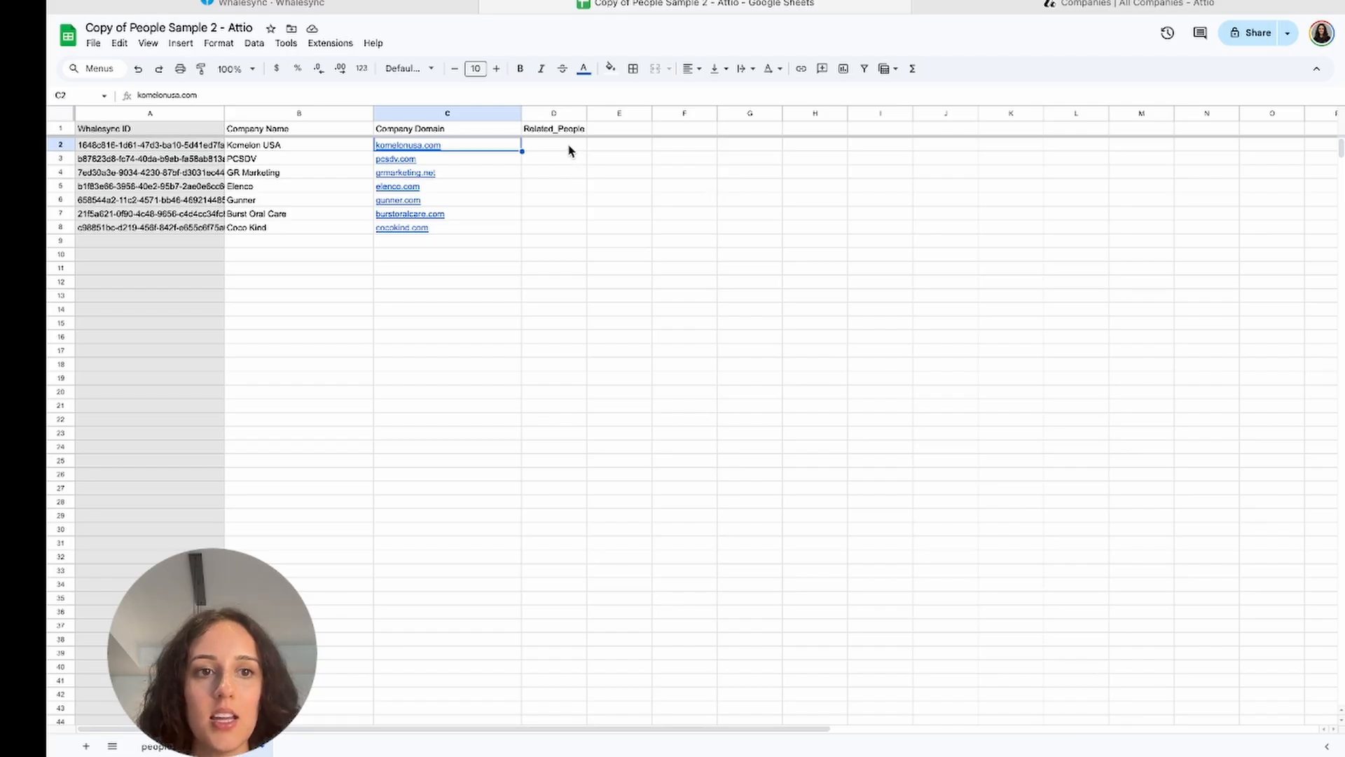
left_click_drag(569, 149, 567, 168)
left_click(528, 300)
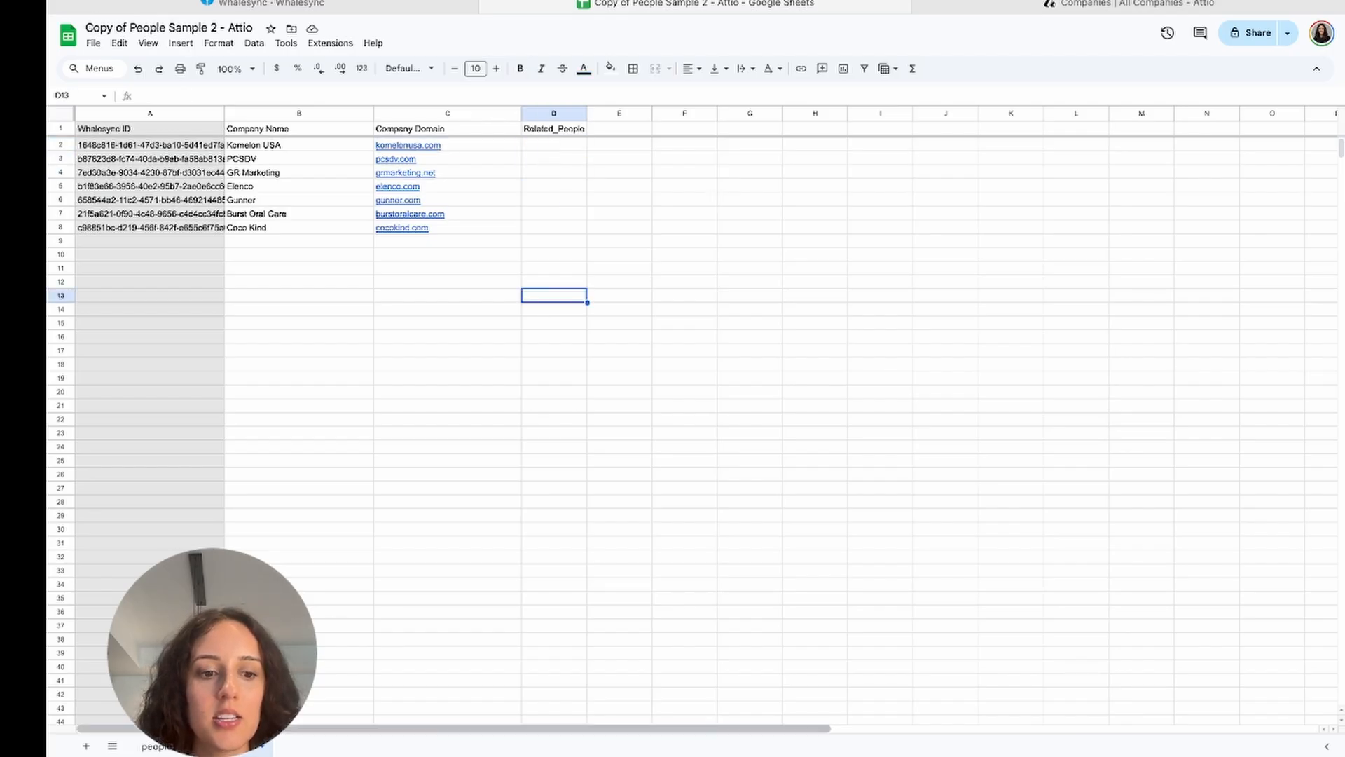
left_click(162, 747)
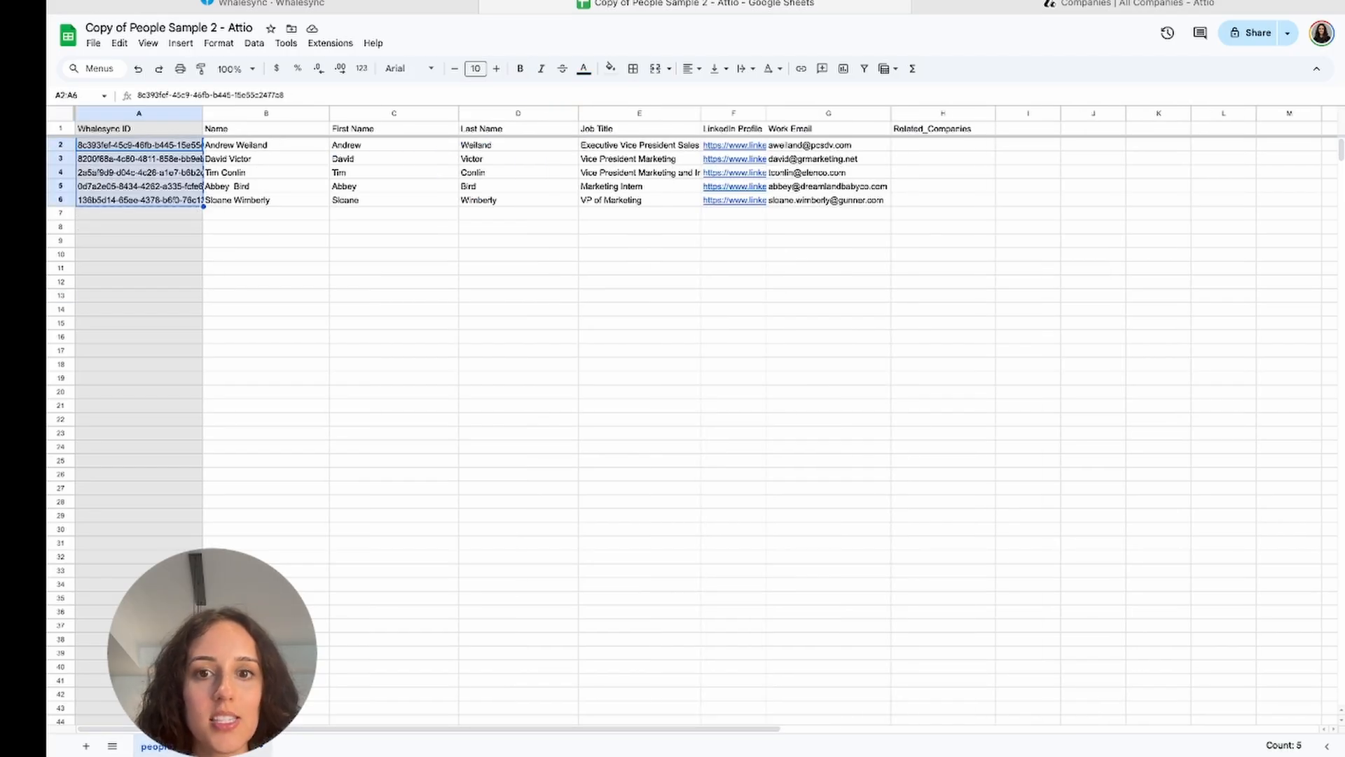
left_click(228, 747)
left_click_drag(543, 154, 545, 234)
key("ctrl+v")
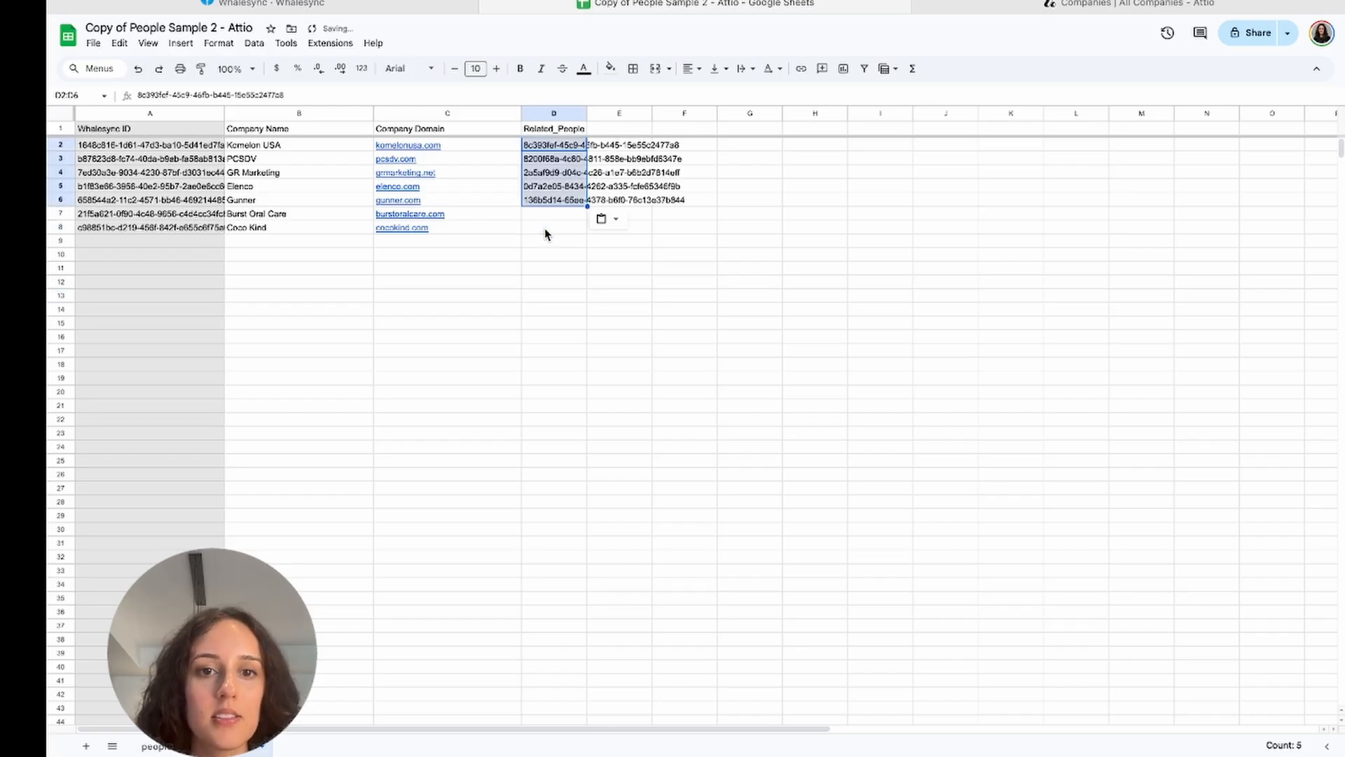
left_click(549, 295)
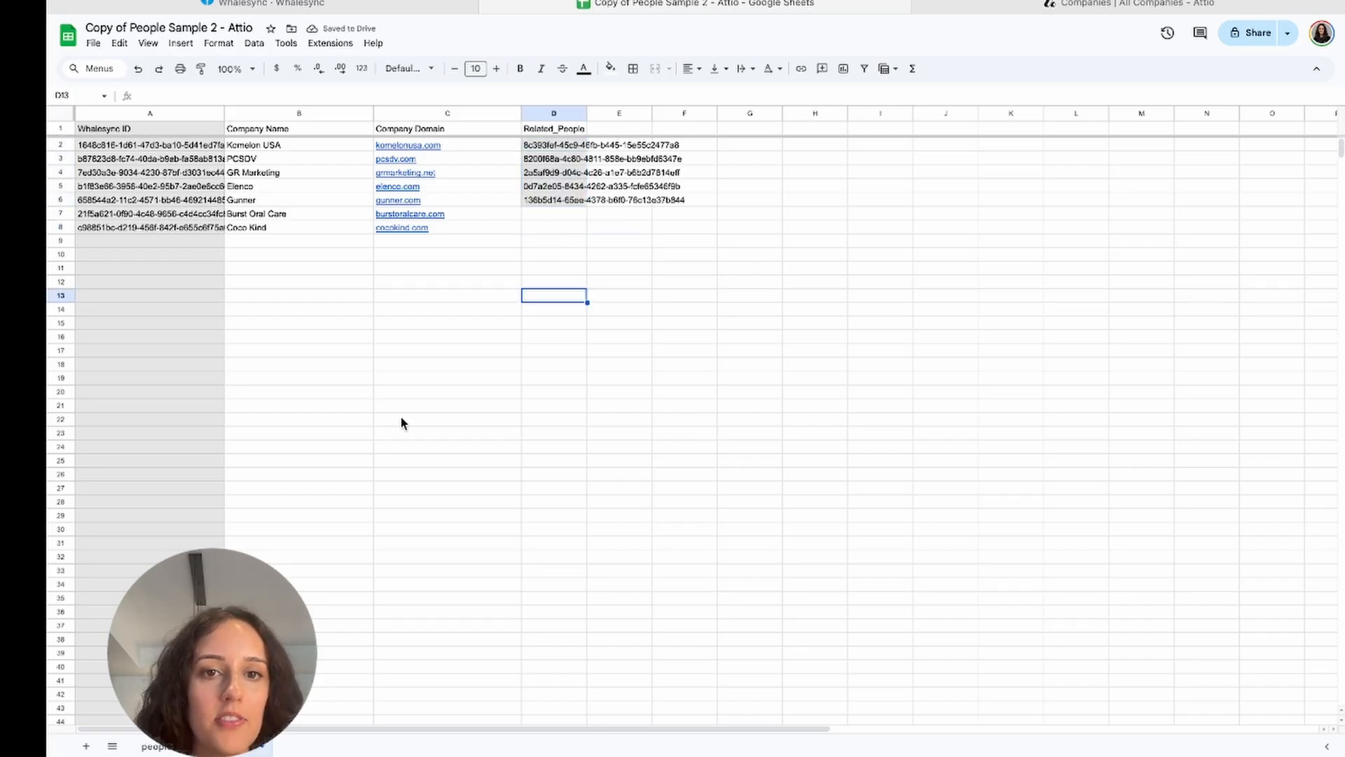
Copy the Companies sheet's Whalesync IDs from A2:A8 into the Related_Companies cells H2:H8 on the people sheet
left_click(157, 746)
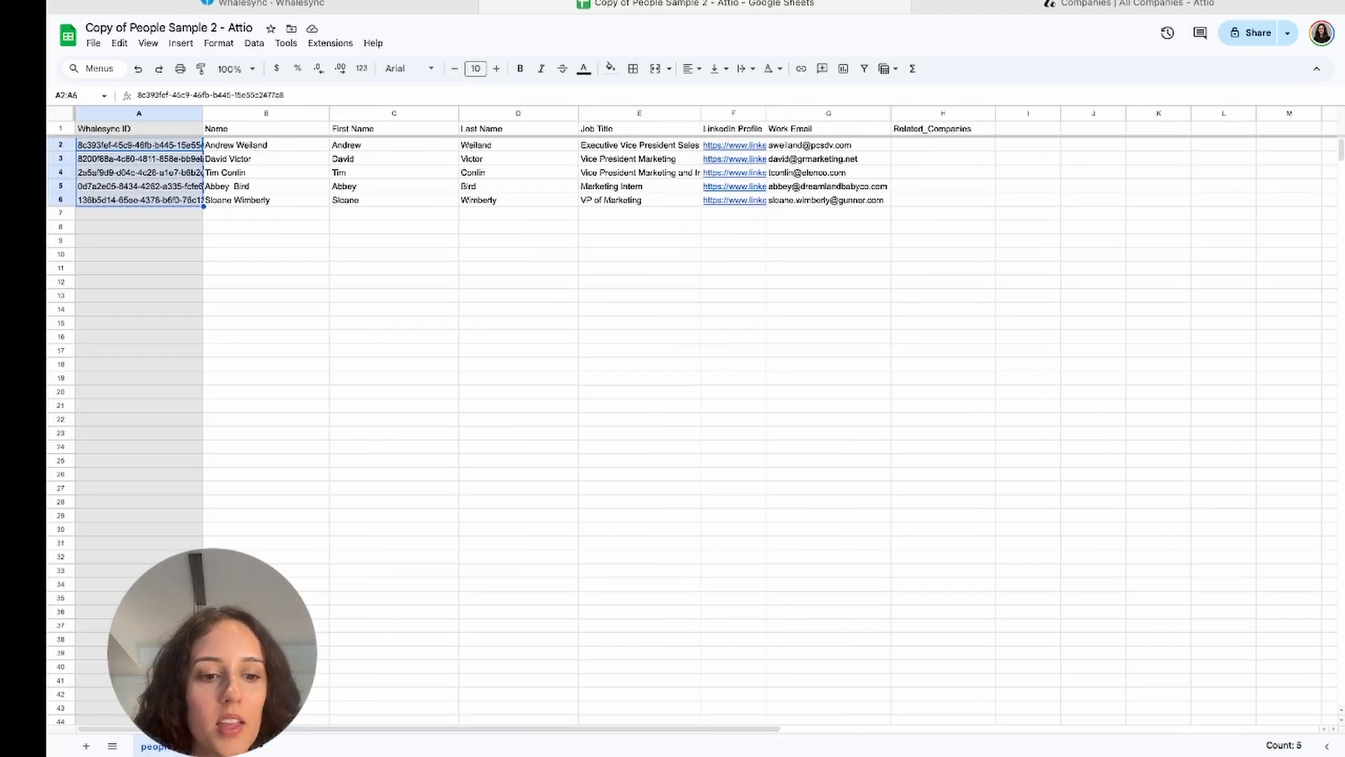
left_click(243, 749)
left_click_drag(173, 149, 172, 228)
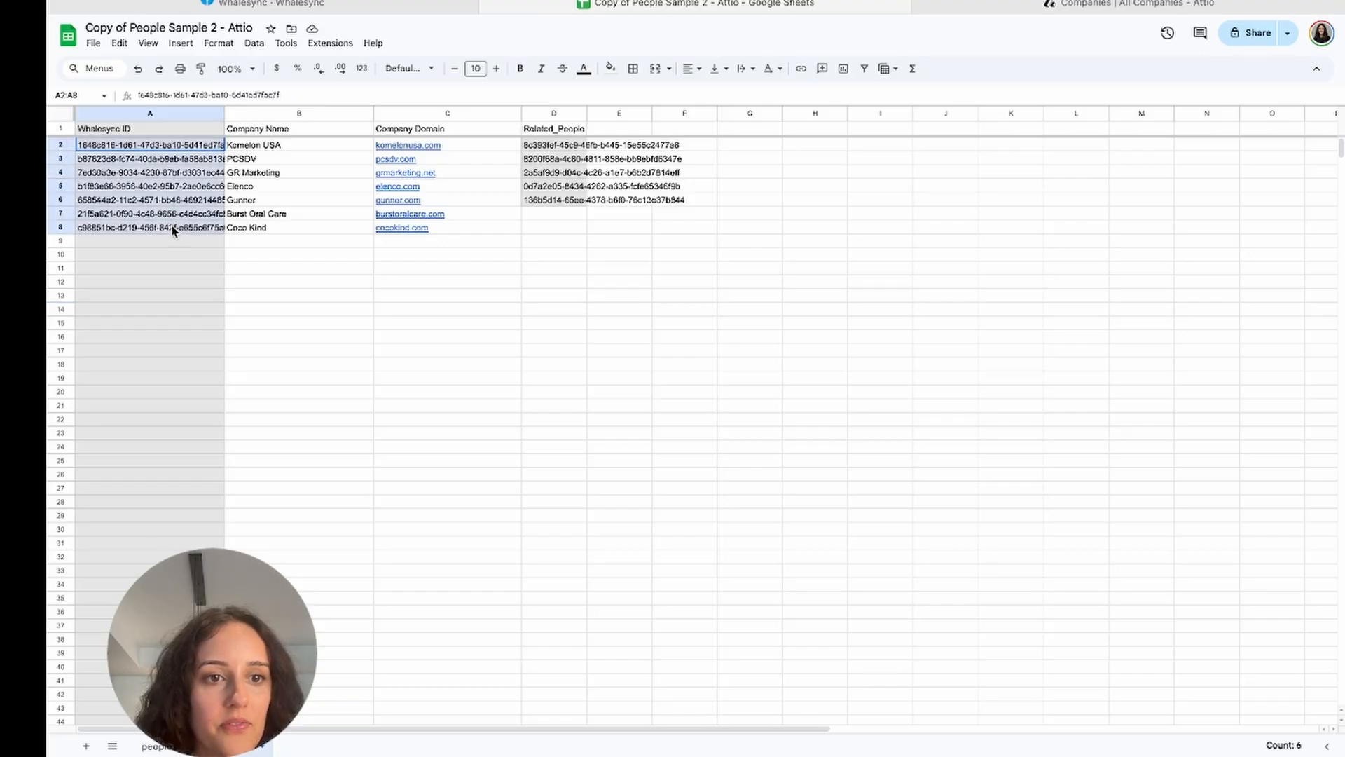
left_click(158, 746)
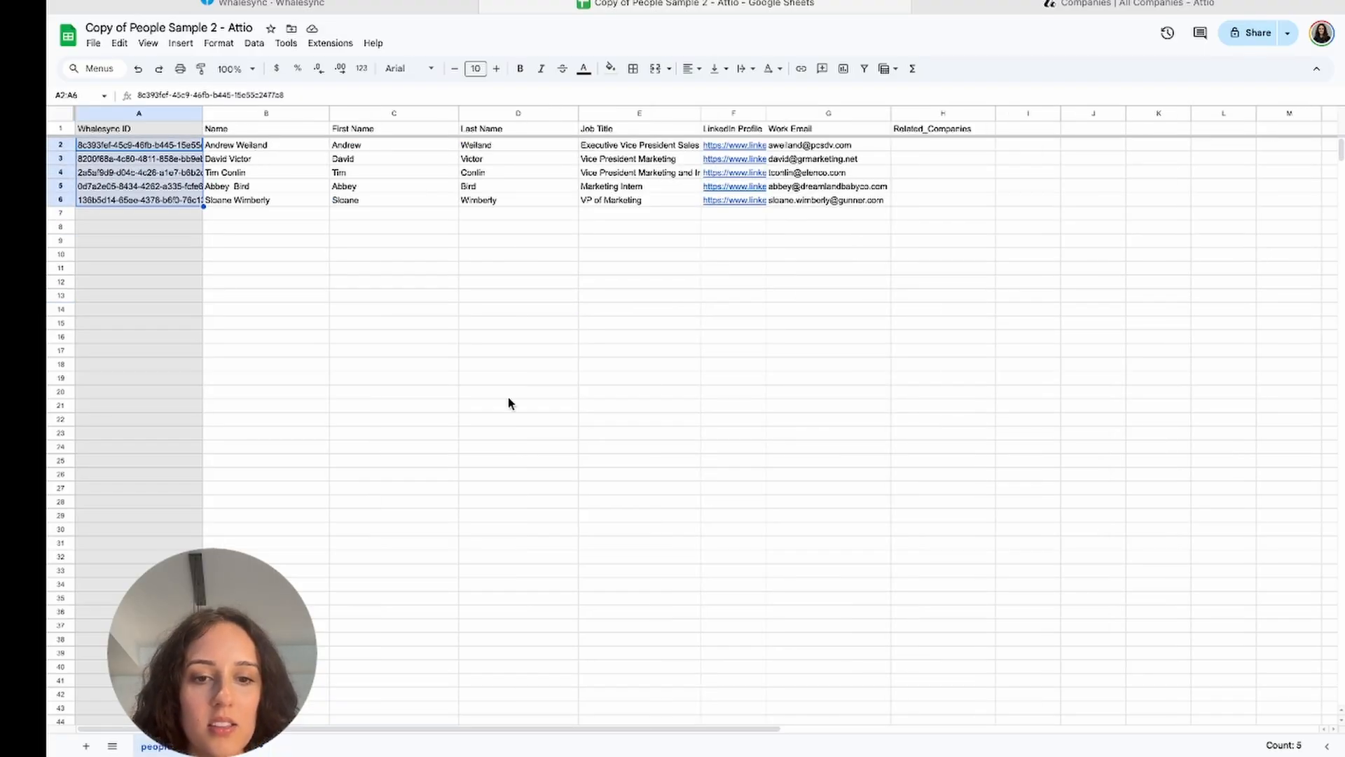
left_click_drag(942, 145, 940, 237)
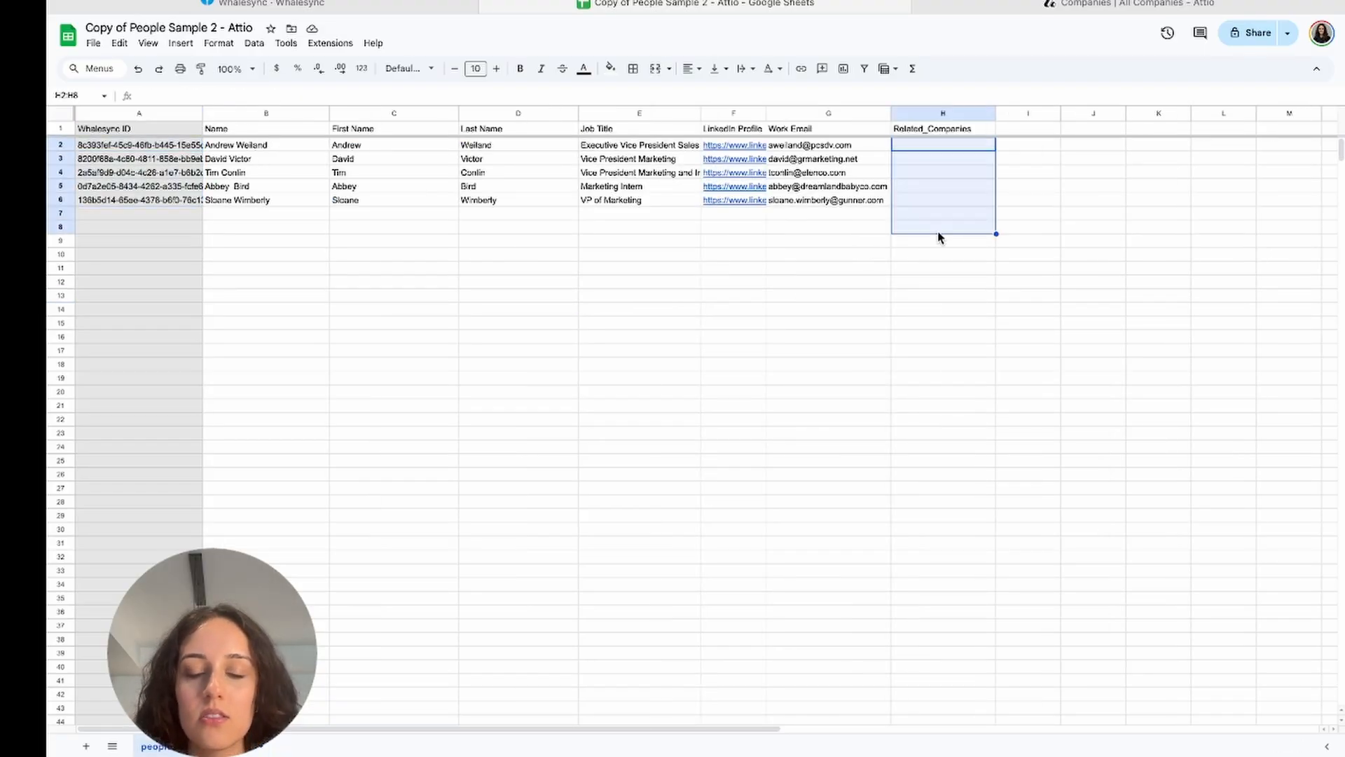
key("ctrl+v")
left_click(940, 284)
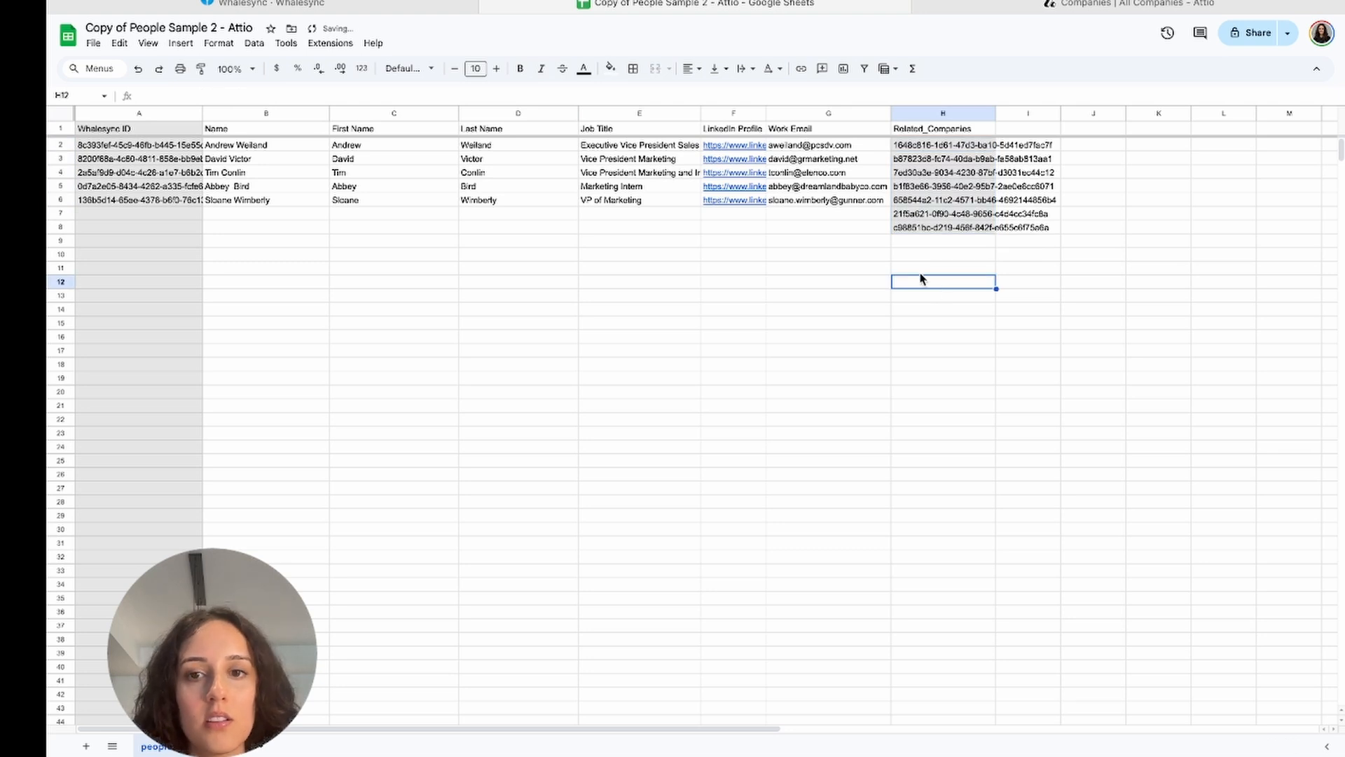
Clear the surplus company IDs in rows 7 and 8 of the people sheet's Related_Companies column
left_click_drag(869, 213, 1051, 245)
key("Delete")
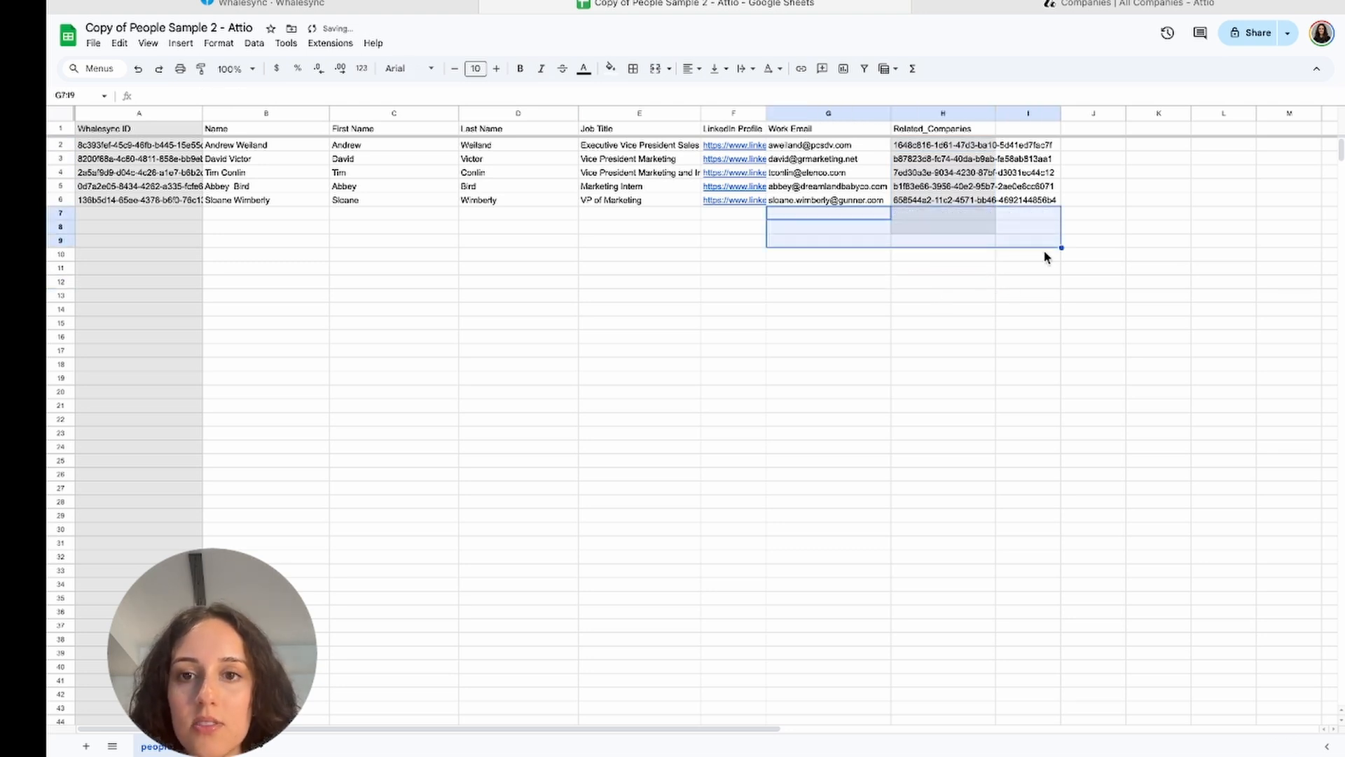
left_click(819, 420)
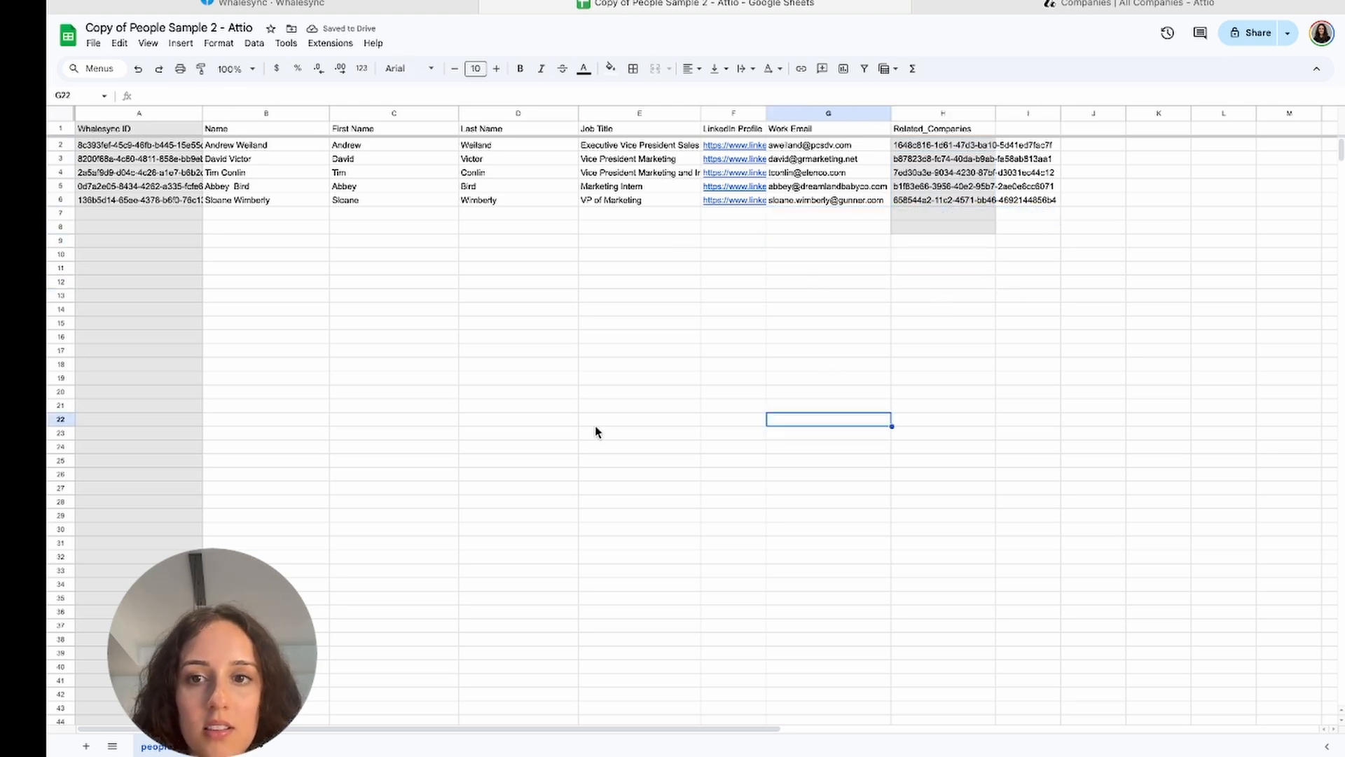
Check the linked IDs on the Companies and people sheets, and switch to Whalesync to activate the sync
left_click(242, 749)
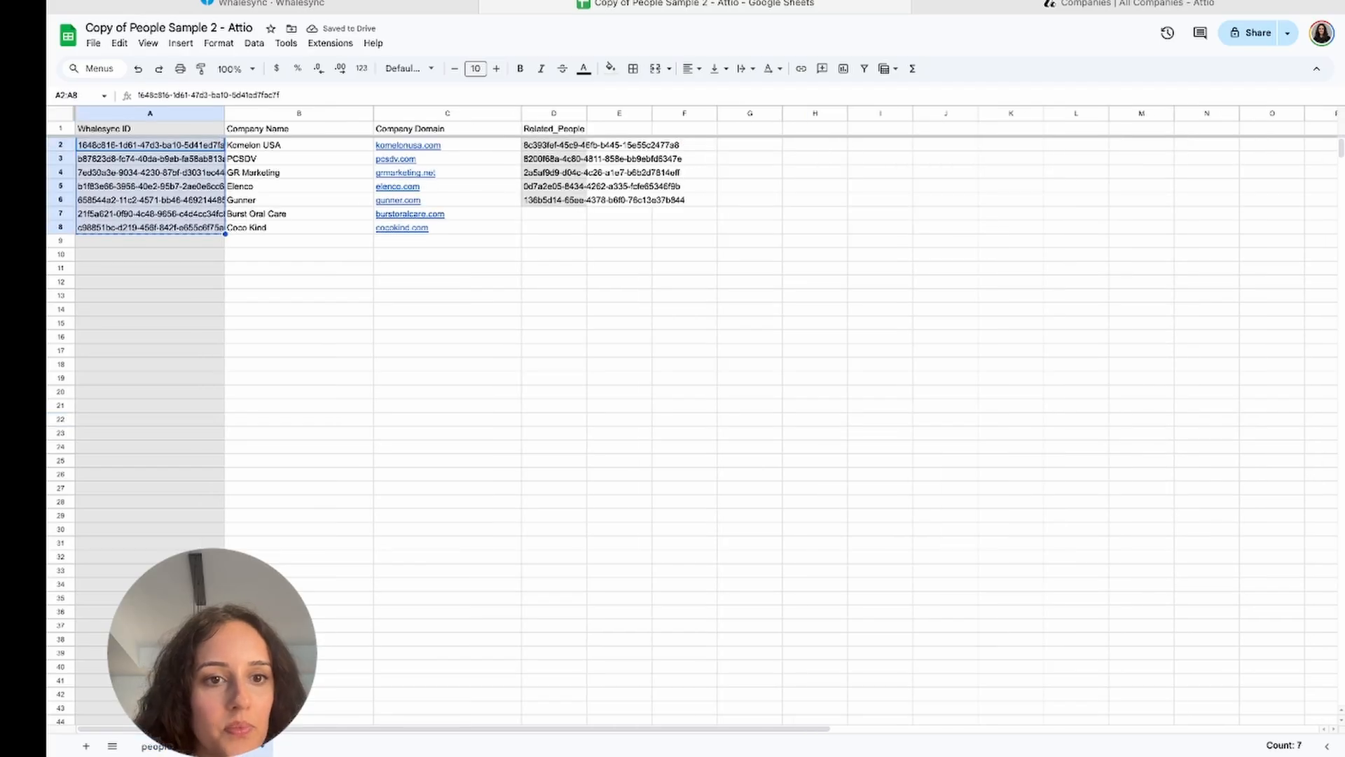
left_click(163, 748)
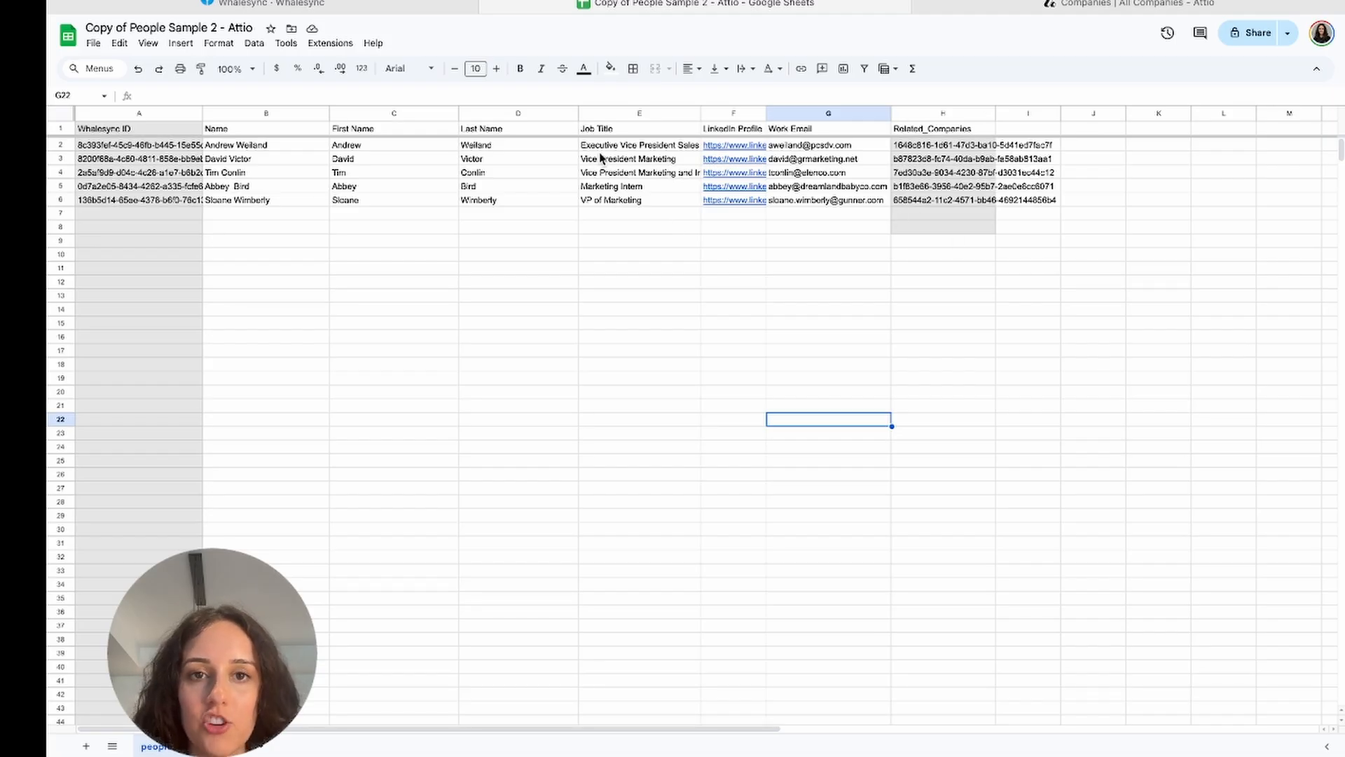
left_click(378, 6)
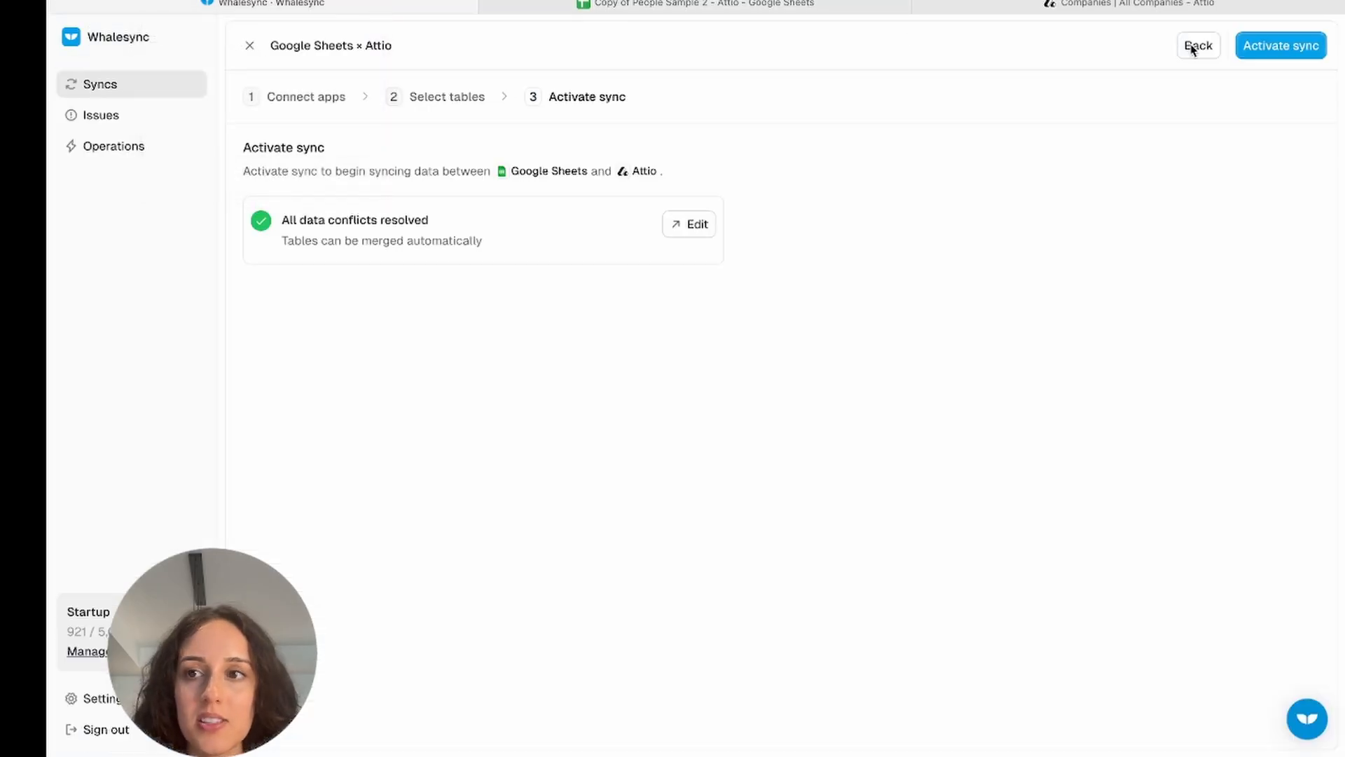
left_click(1272, 48)
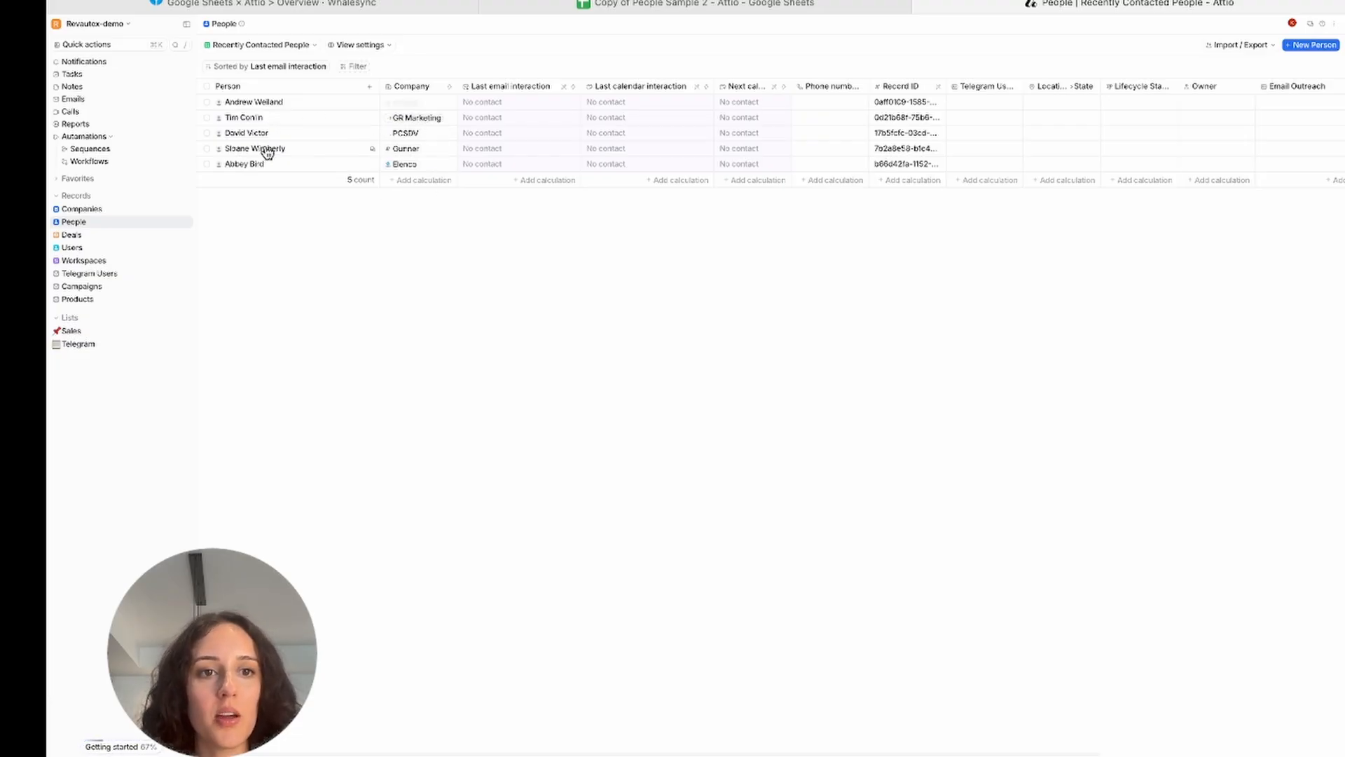
Open the Gunner company record in Attio, show all its values, and return to the People list
left_click(411, 154)
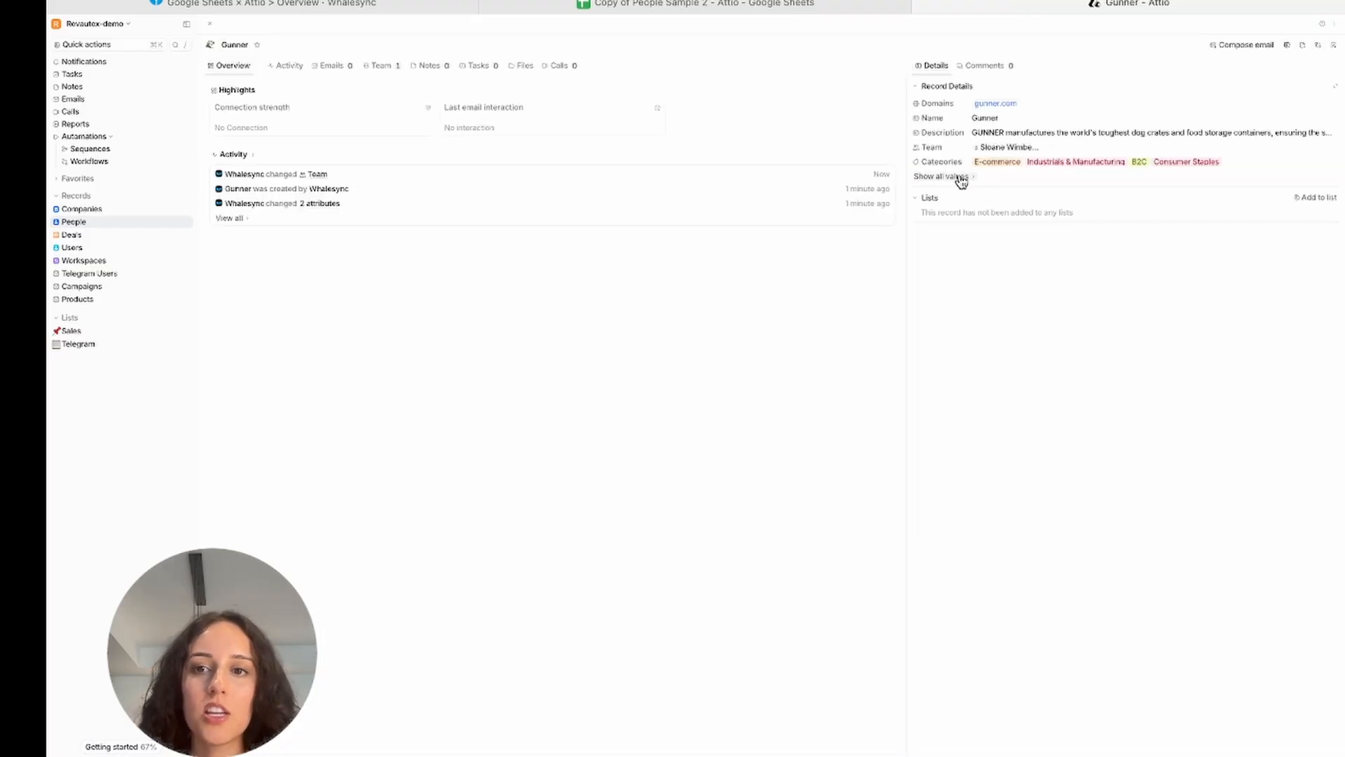
left_click(960, 176)
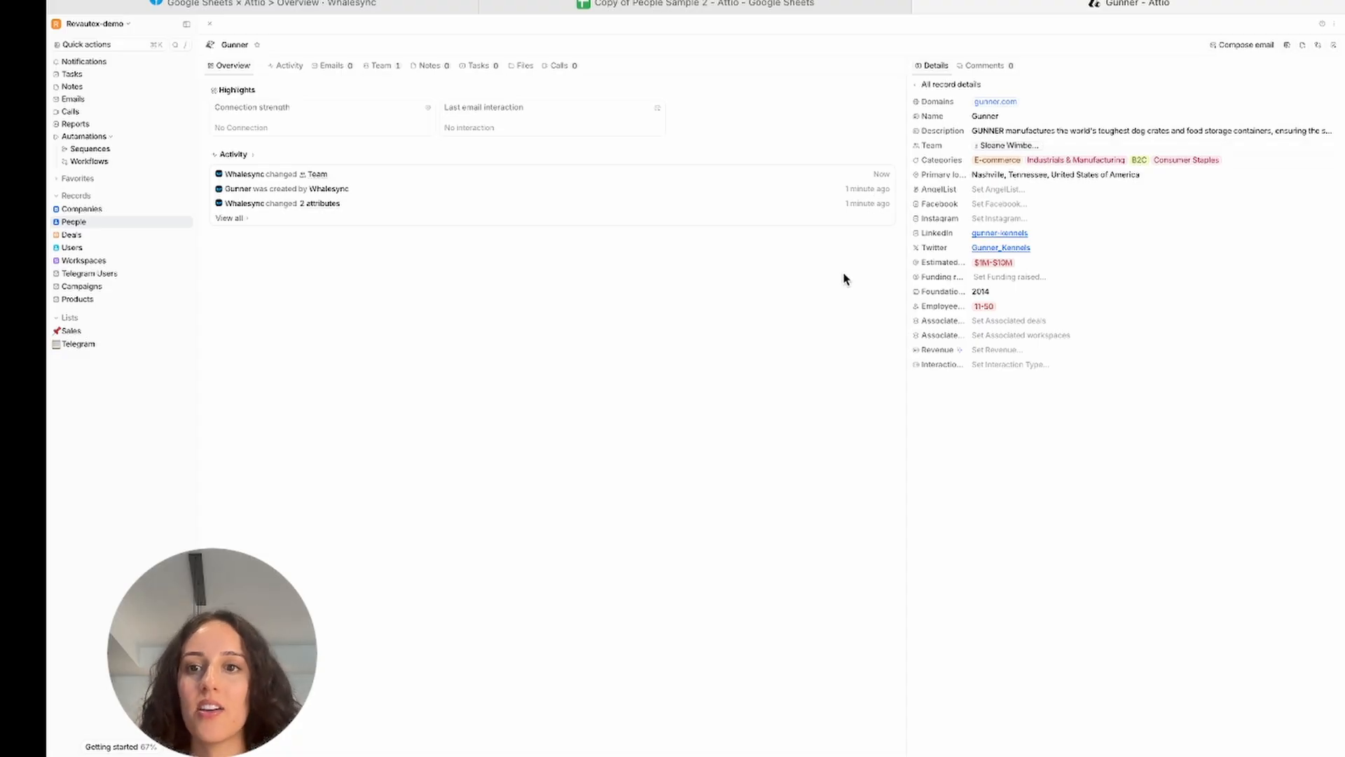
left_click(92, 221)
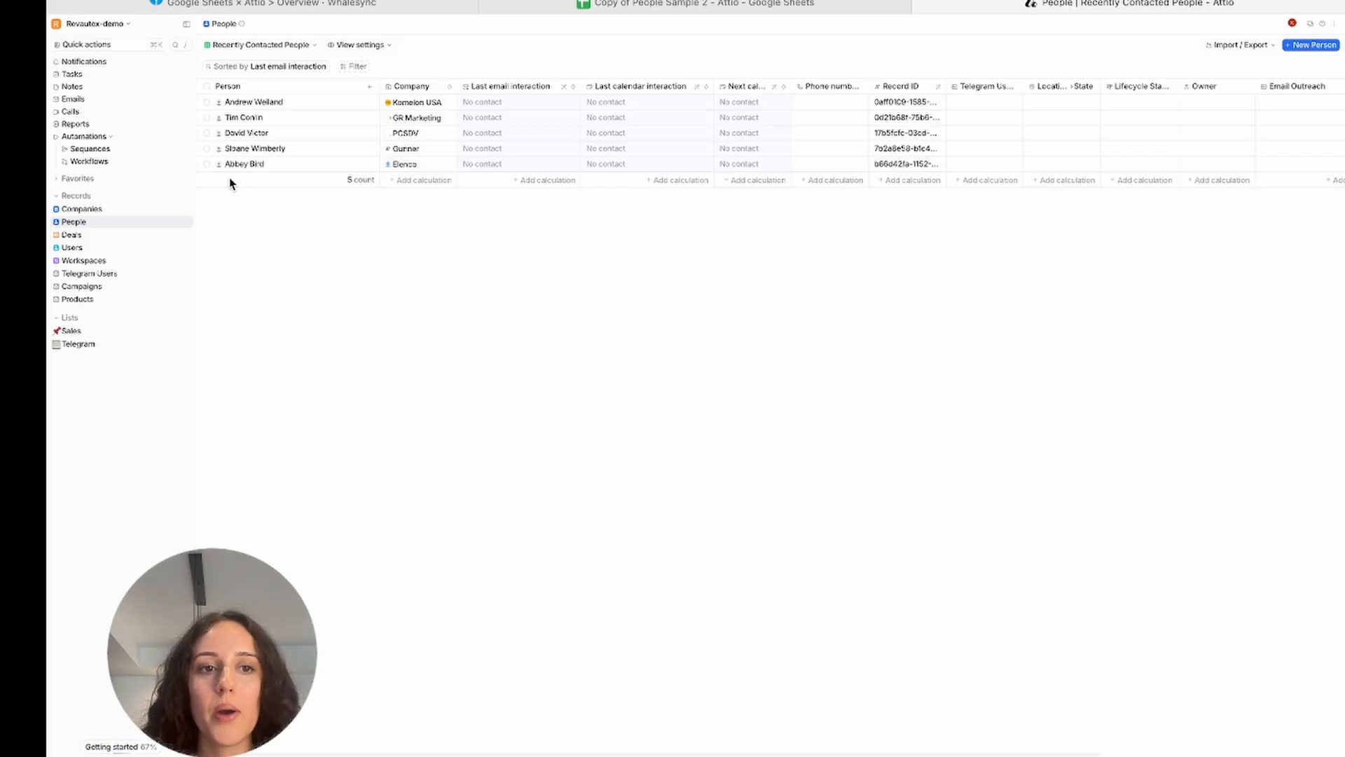
Delete the Elenco contact's record from Attio's People list, checking the people sheet in Google Sheets before confirming the deletion
left_click(207, 164)
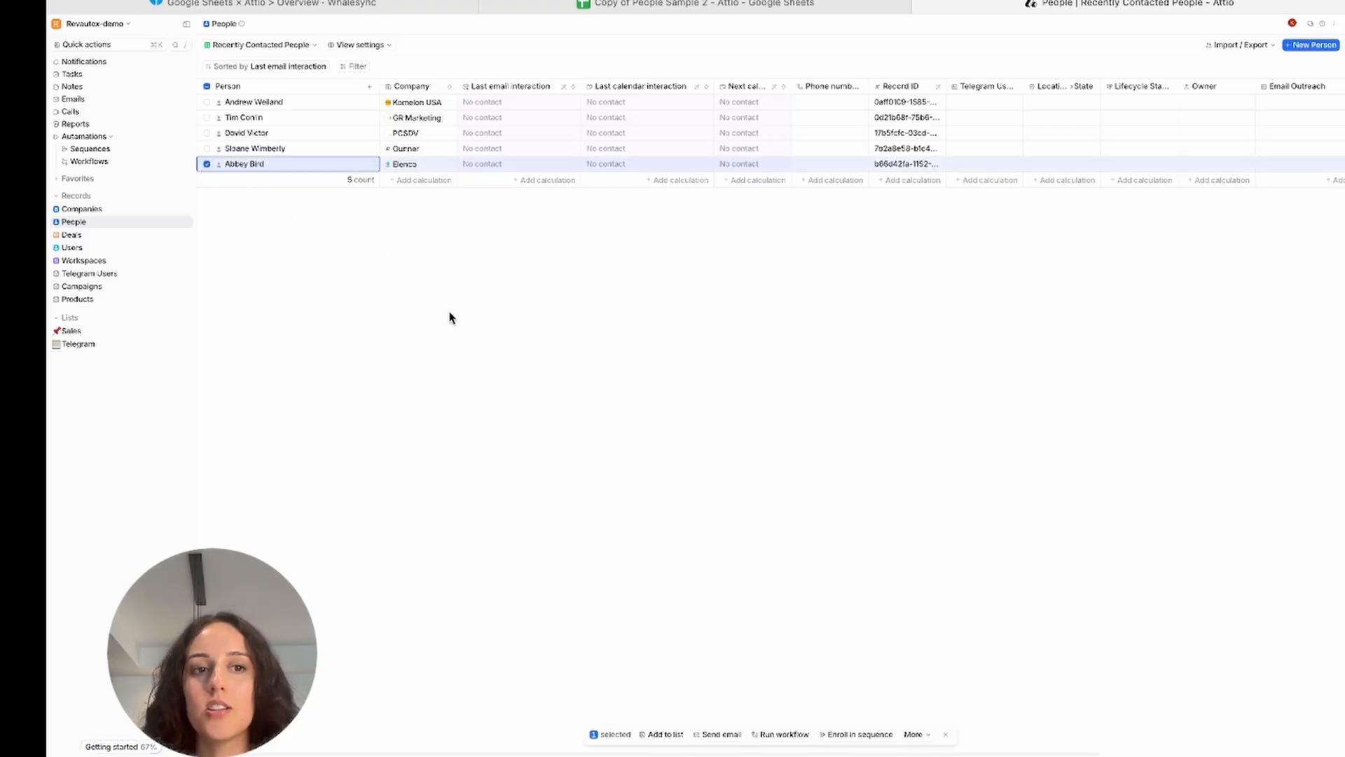
left_click(913, 735)
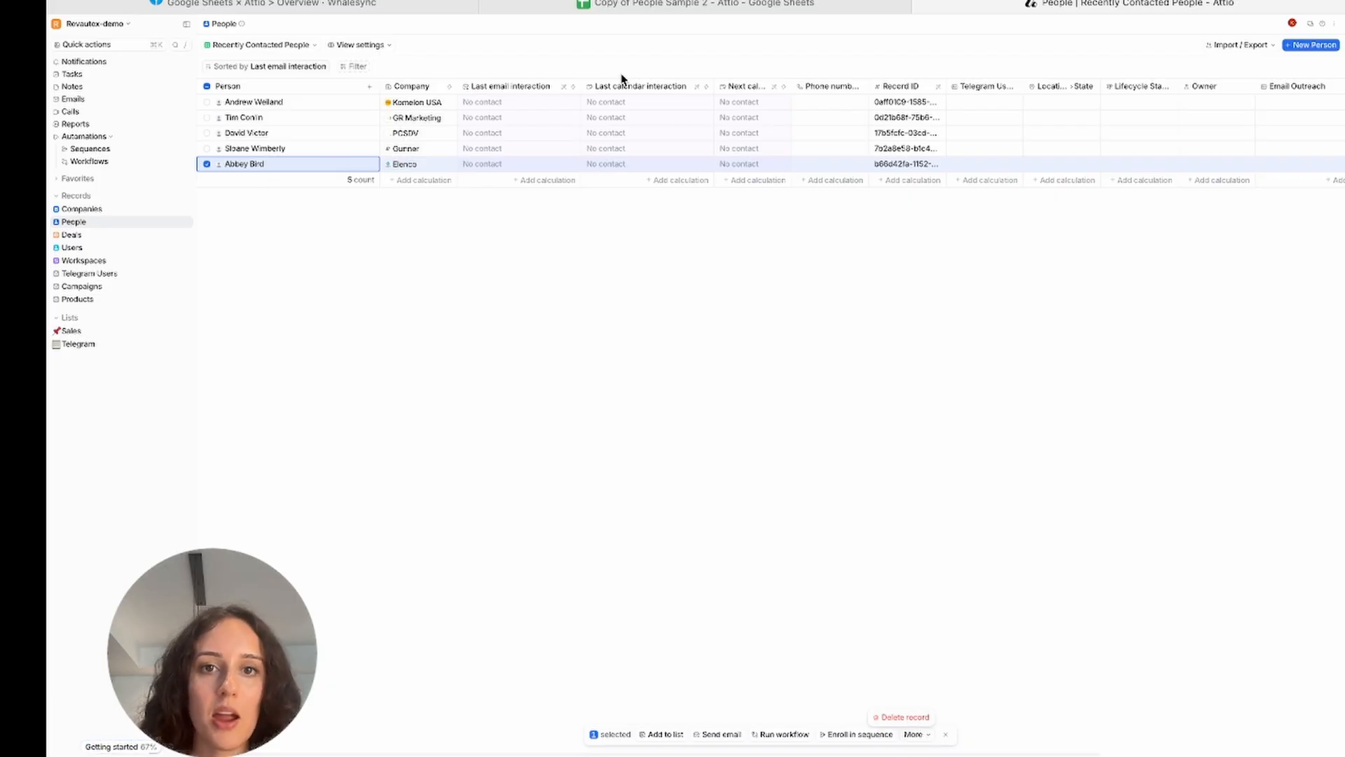
left_click(664, 9)
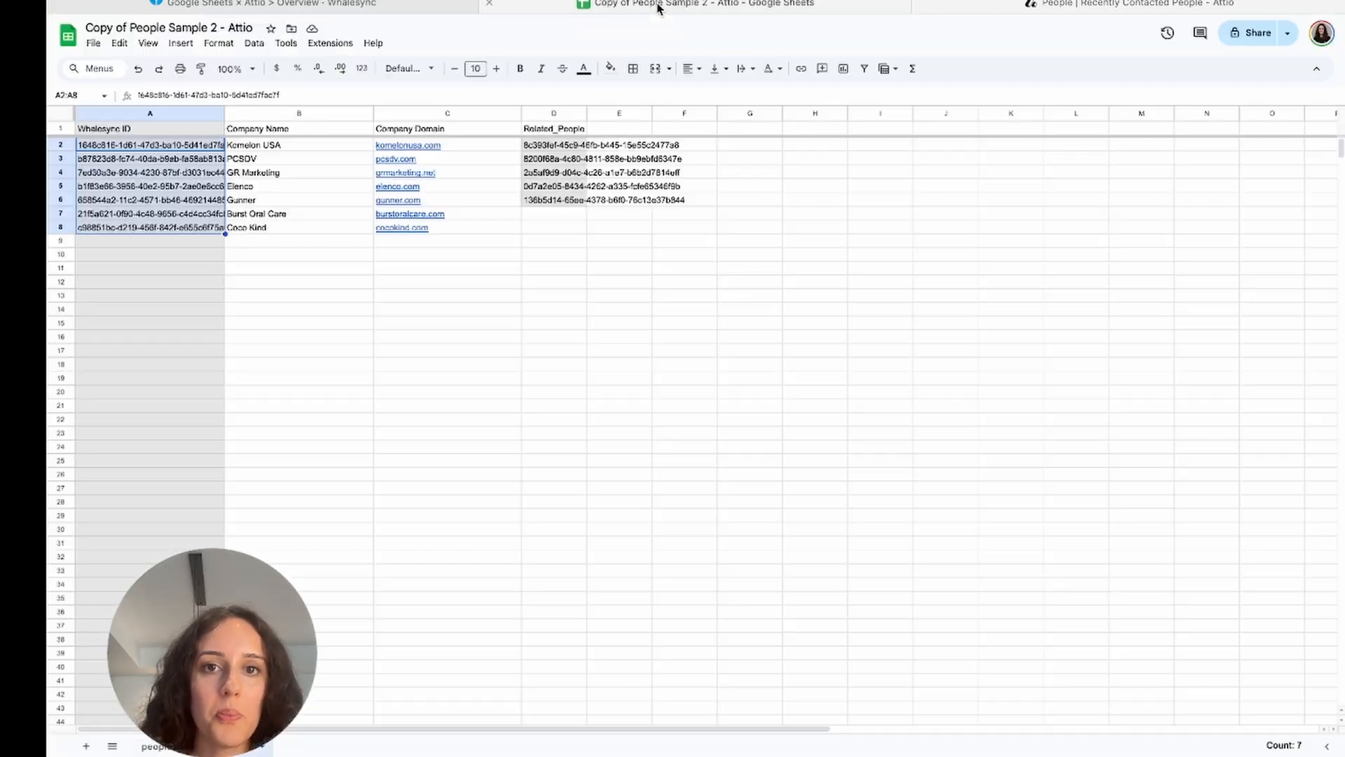
left_click(155, 746)
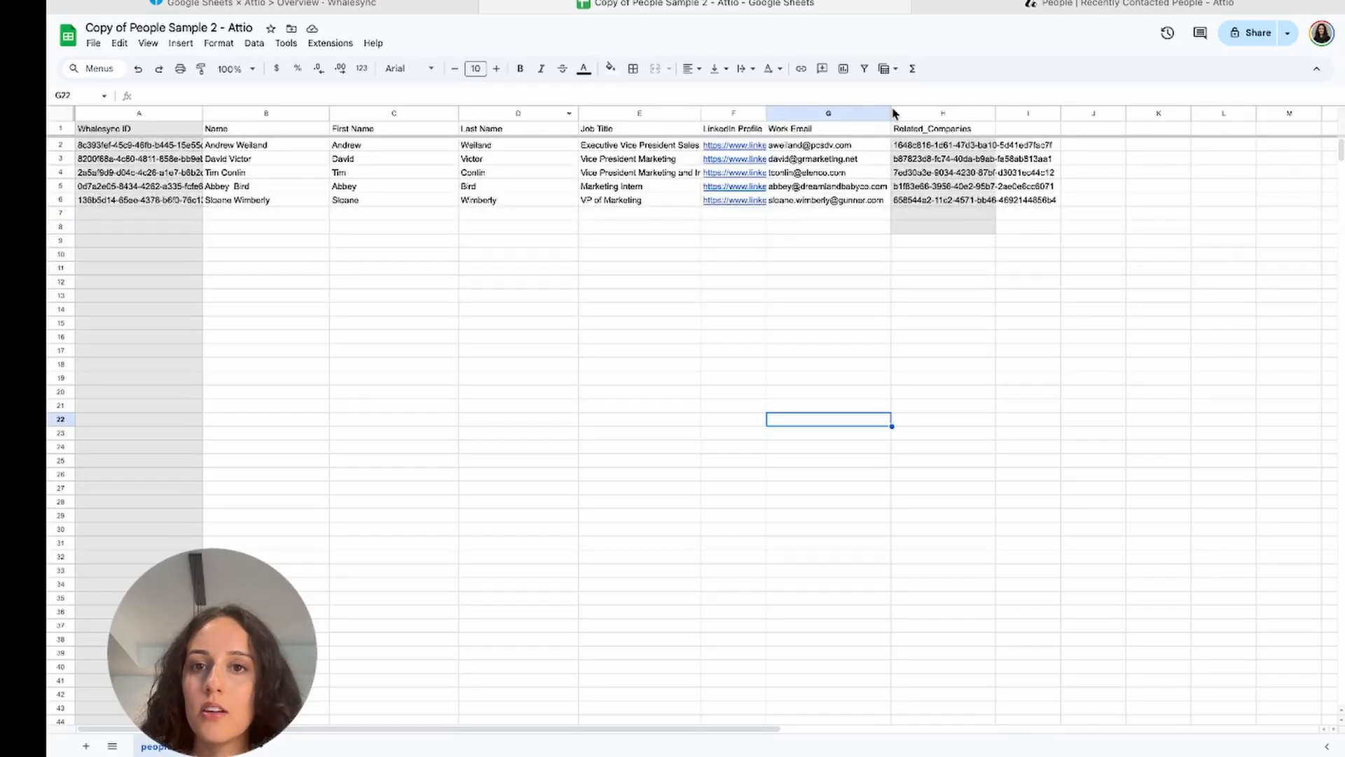
left_click(1044, 5)
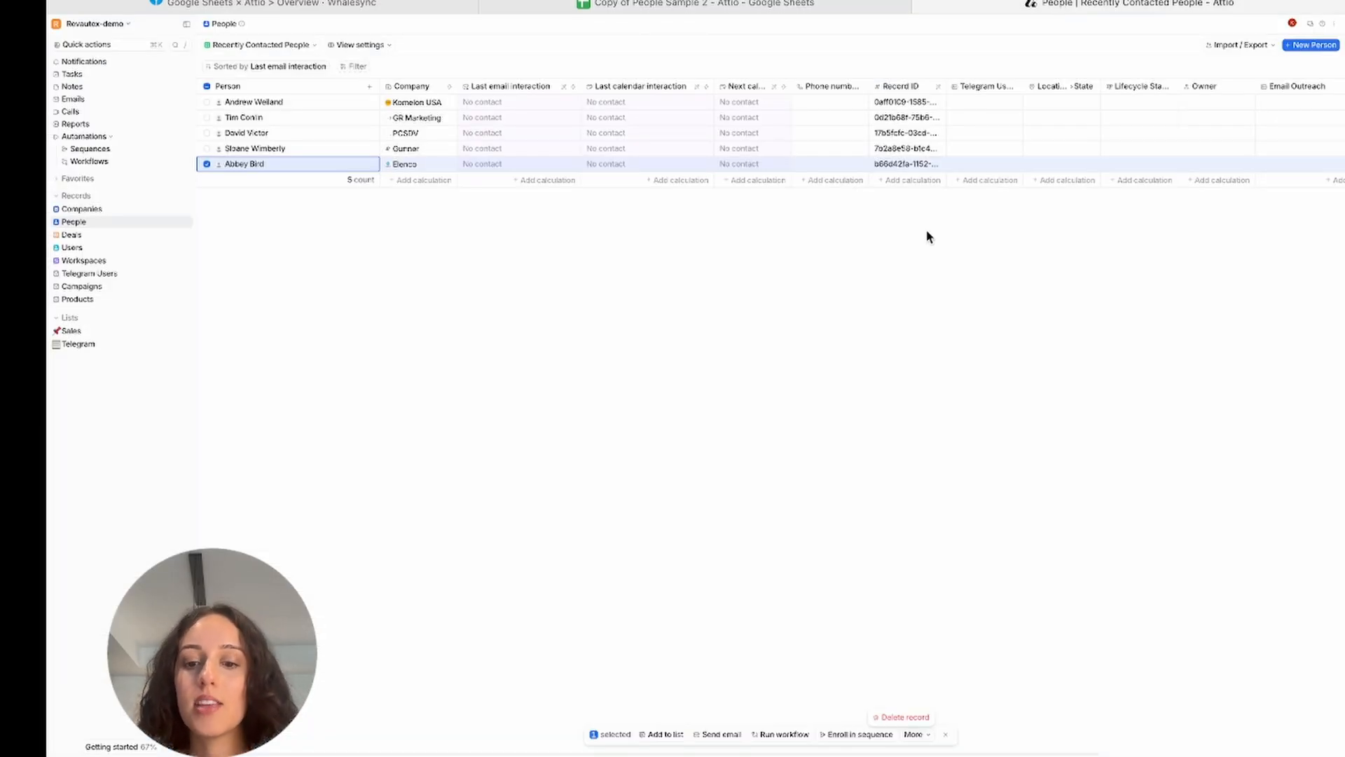
left_click(912, 719)
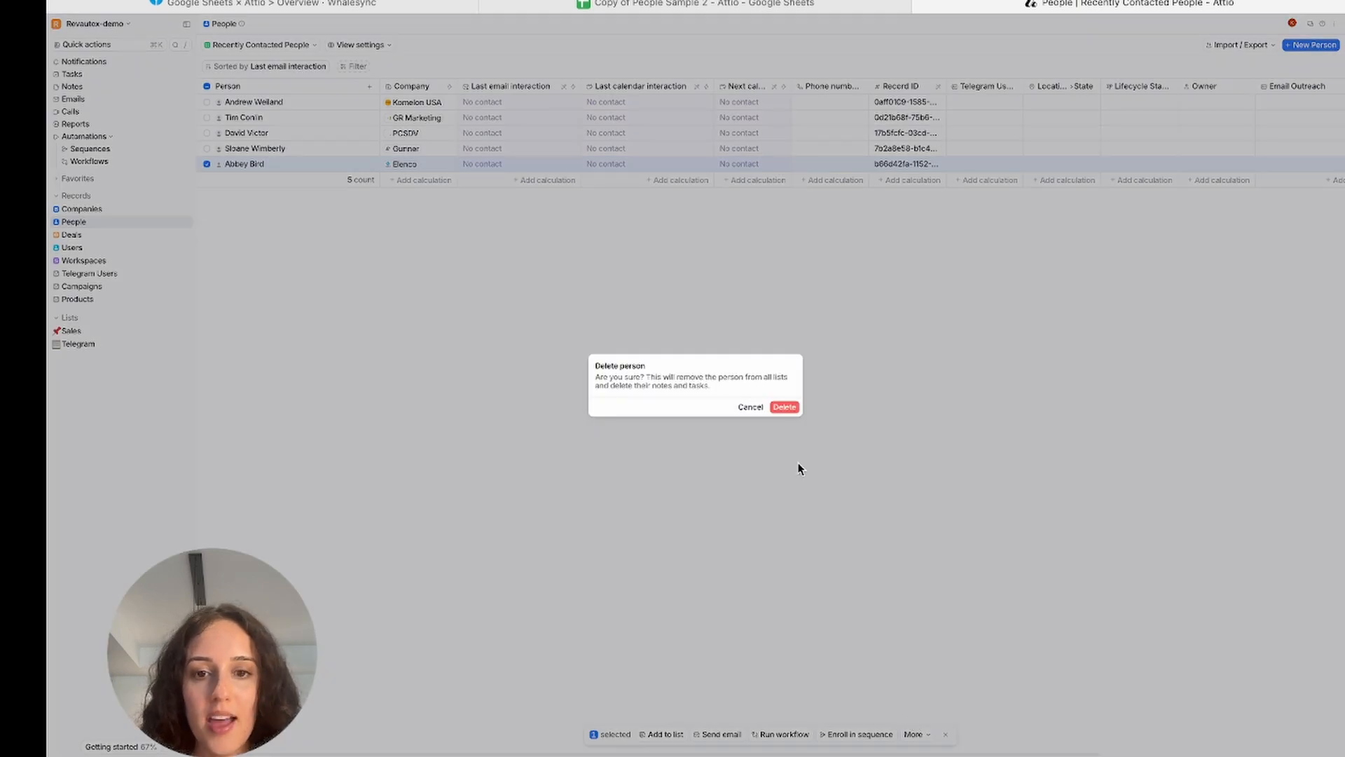
left_click(785, 409)
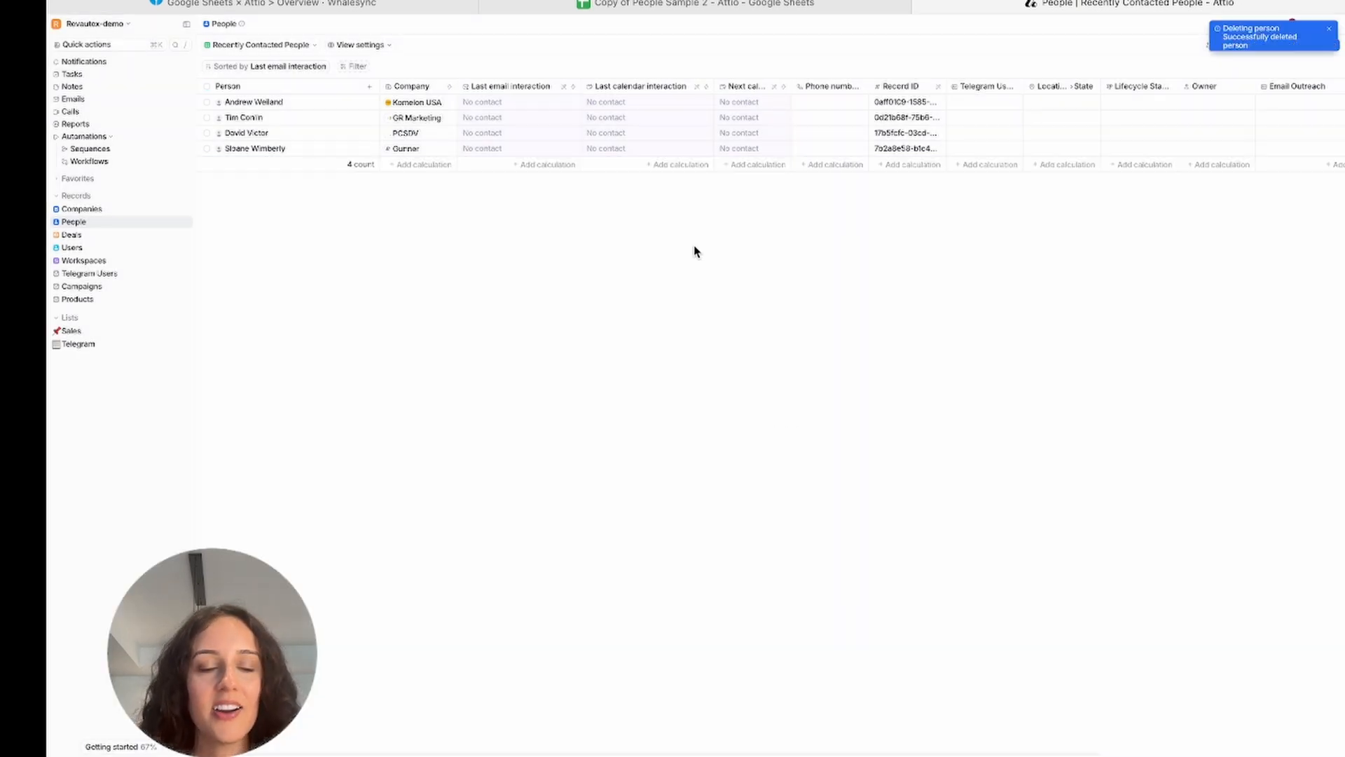
Check the people sheet and the Whalesync sync overview for the deleted person, and return to Attio's People list
left_click(710, 14)
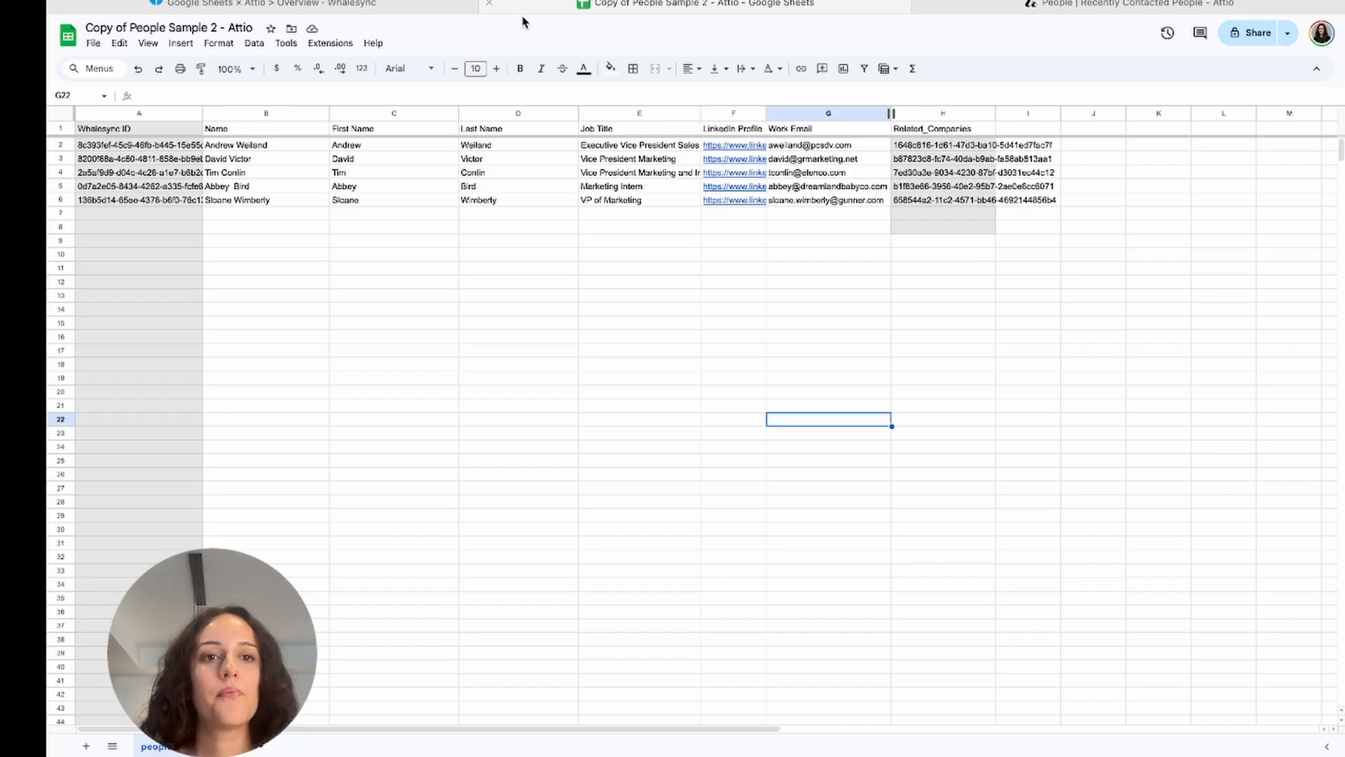
left_click(430, 8)
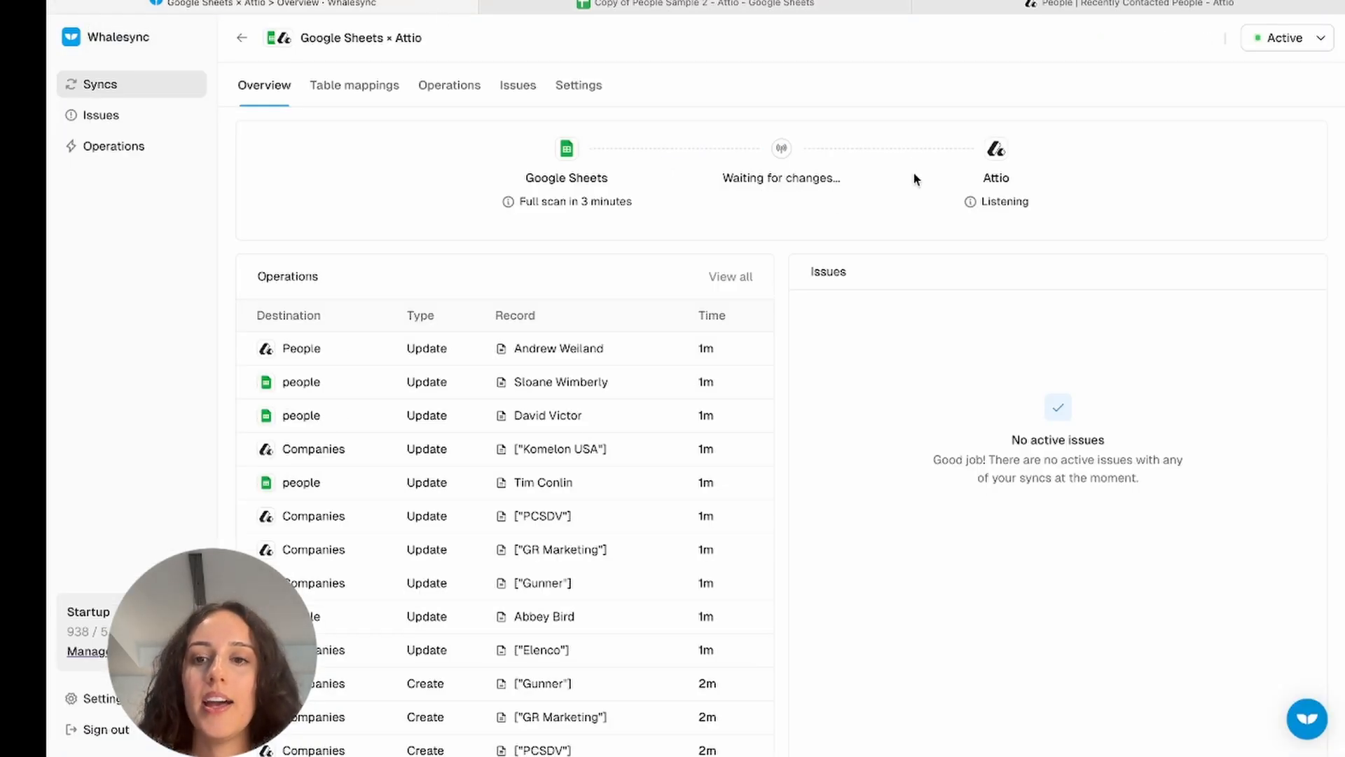
left_click(746, 5)
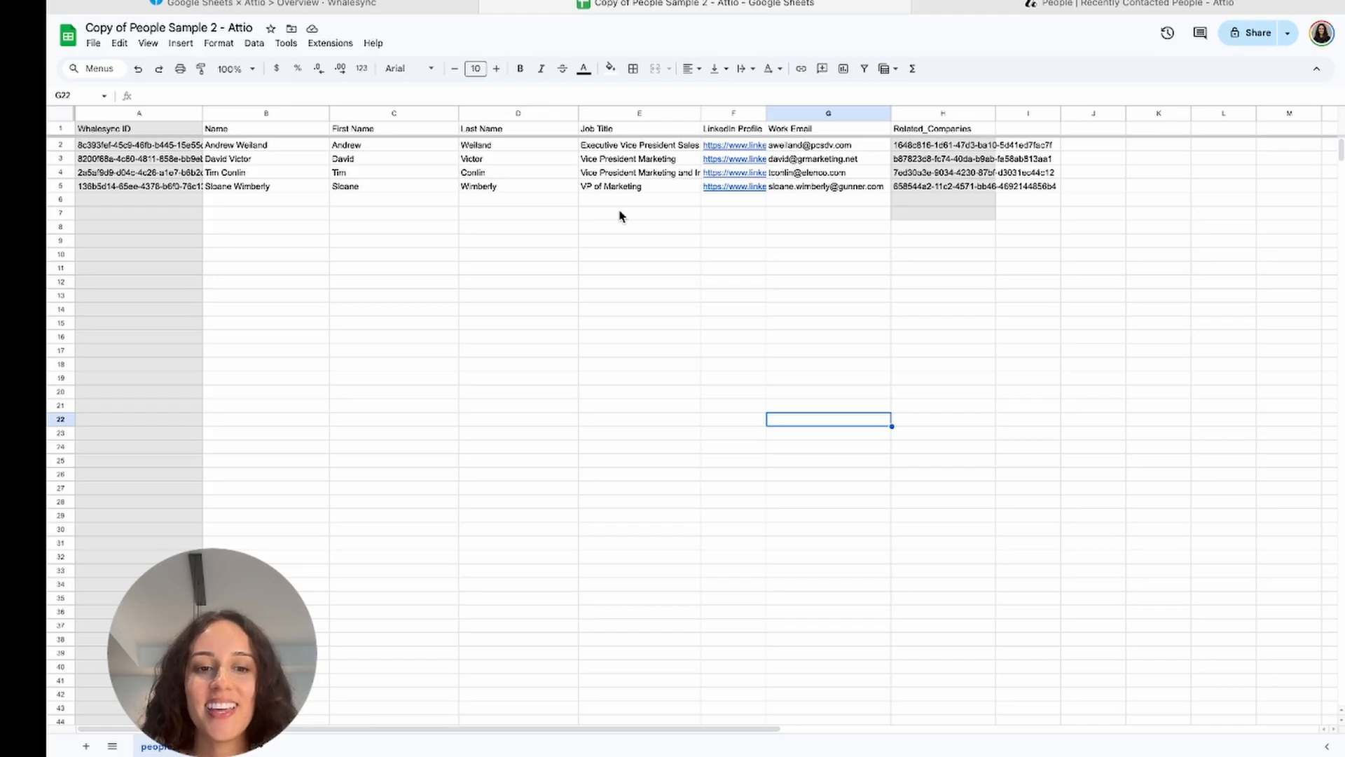
left_click(1099, 5)
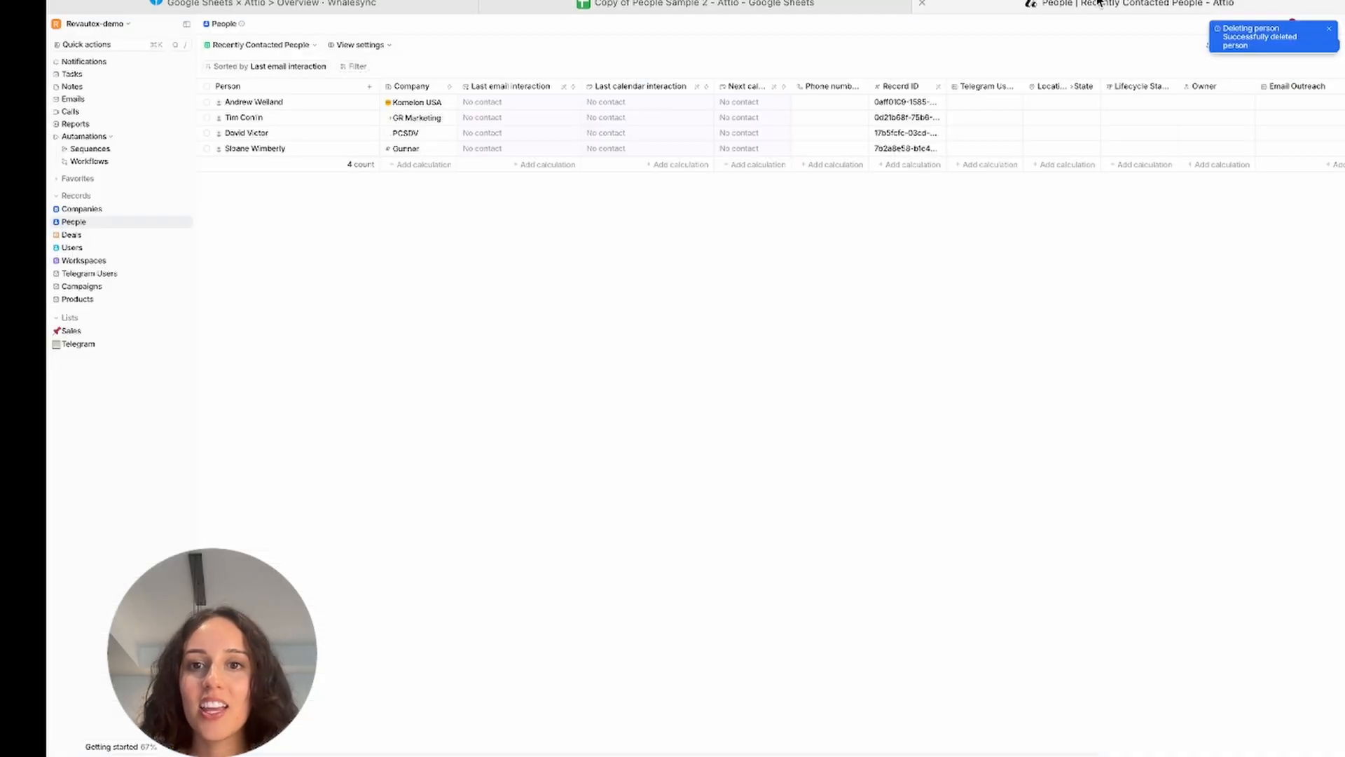